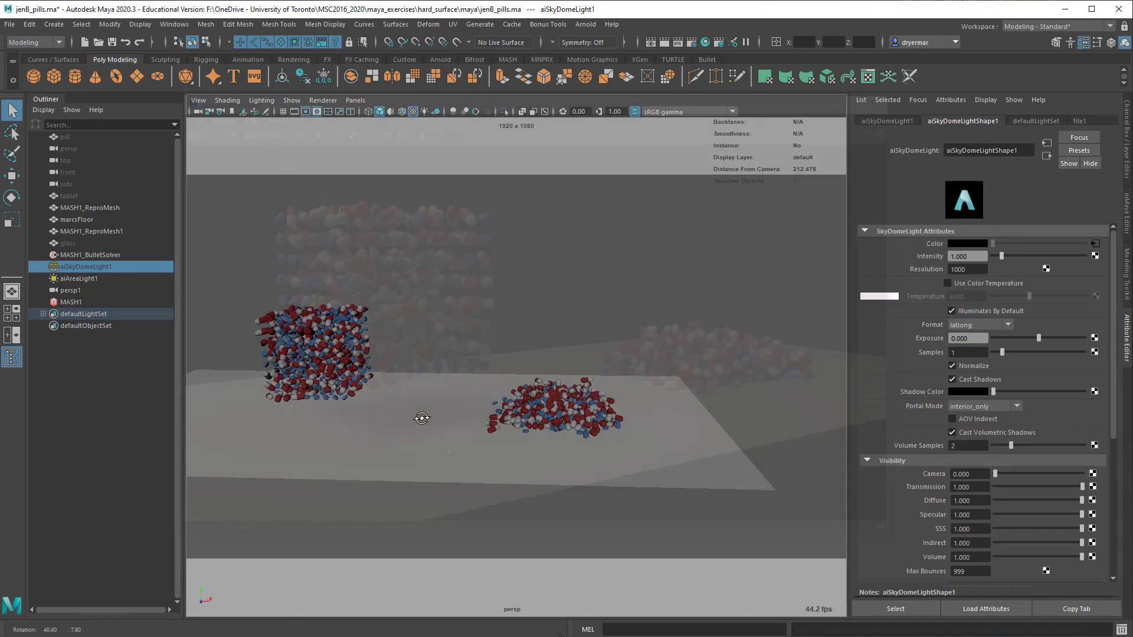
Open the pill_and_tablet.ma scene
{"action": "left_click_drag", "start_coordinate": [420, 417], "coordinate": [435, 398], "text": "alt"}
{"action": "right_click_drag", "start_coordinate": [435, 397], "coordinate": [582, 399], "text": "alt"}
{"action": "mouse_move", "coordinate": [530, 450]}
{"action": "left_mouse_down", "text": "alt"}
{"action": "mouse_move", "coordinate": [495, 441]}
{"action": "mouse_move", "coordinate": [526, 463]}
{"action": "left_mouse_up", "text": "alt"}
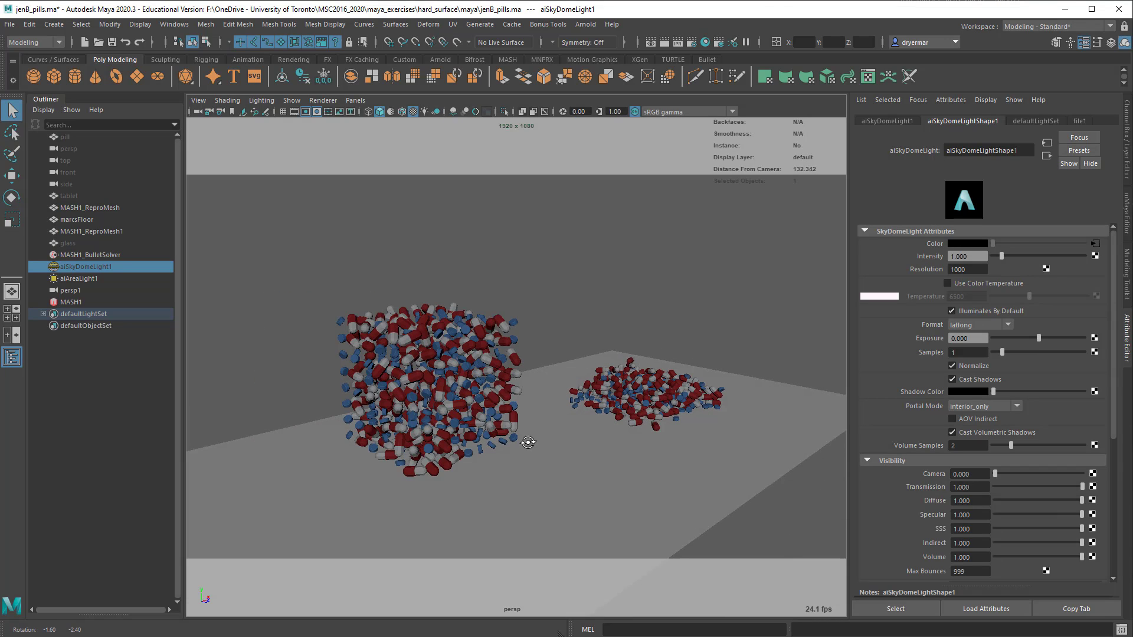
{"action": "left_click", "coordinate": [9, 24]}
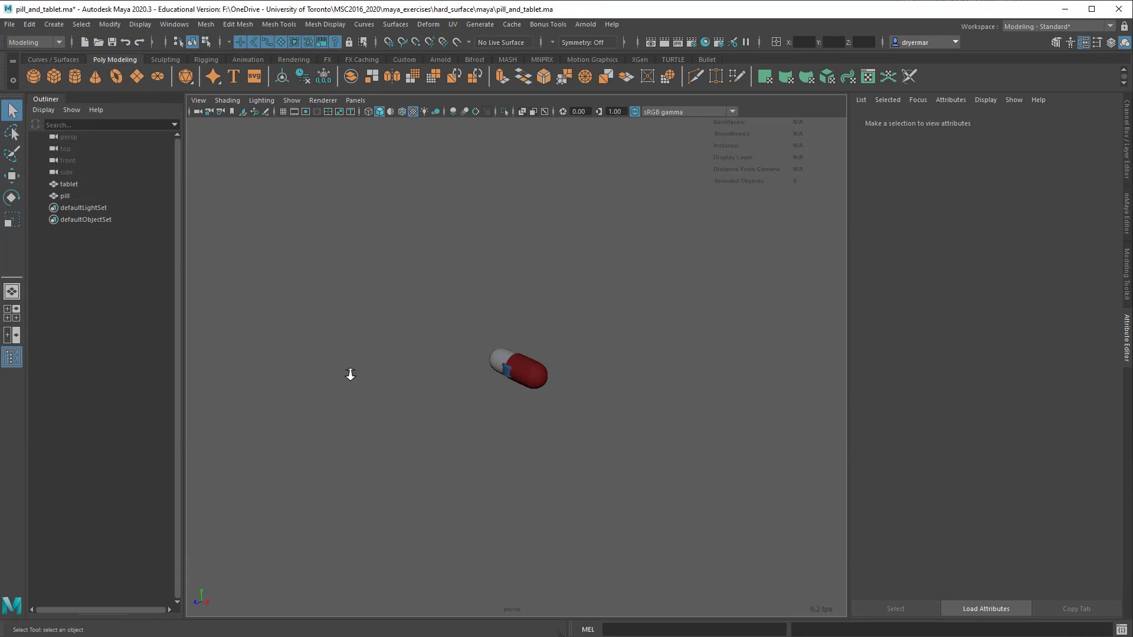
{"action": "right_click_drag", "start_coordinate": [349, 375], "coordinate": [622, 393], "text": "alt"}
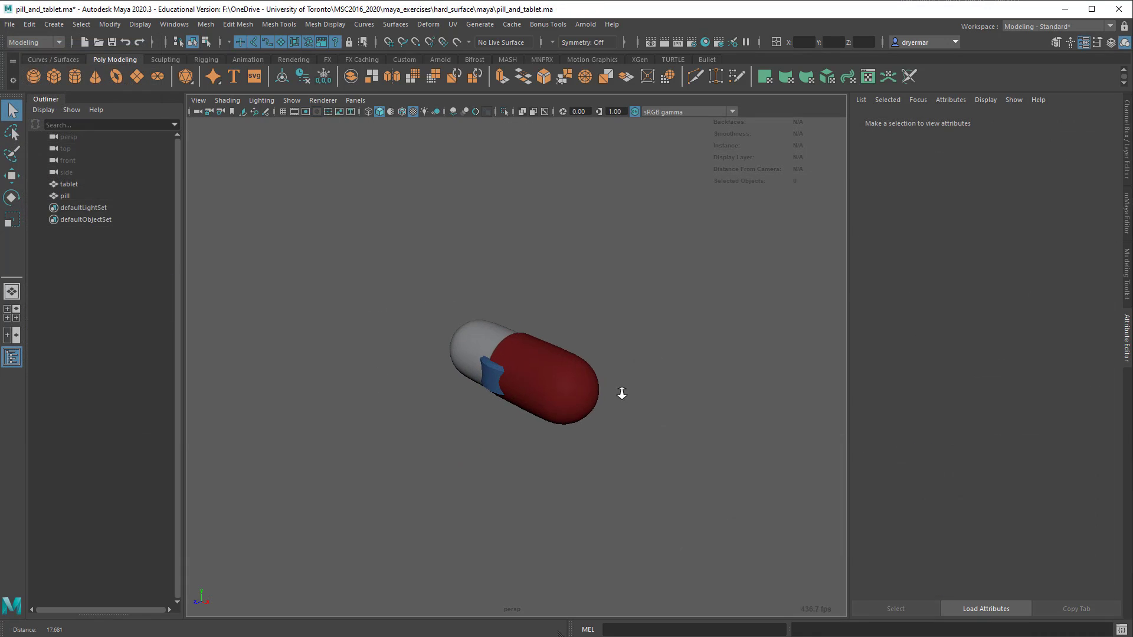
Hide the pill to inspect the tablet inside it, and bring both objects back into view
{"action": "left_click", "coordinate": [520, 379]}
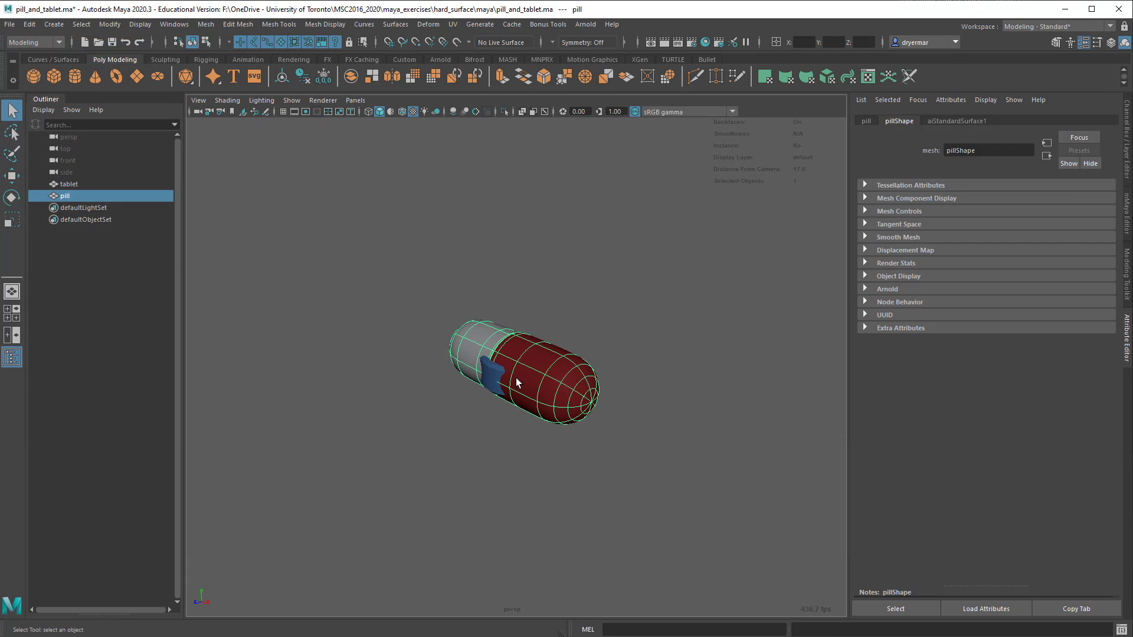
{"action": "key", "text": "h"}
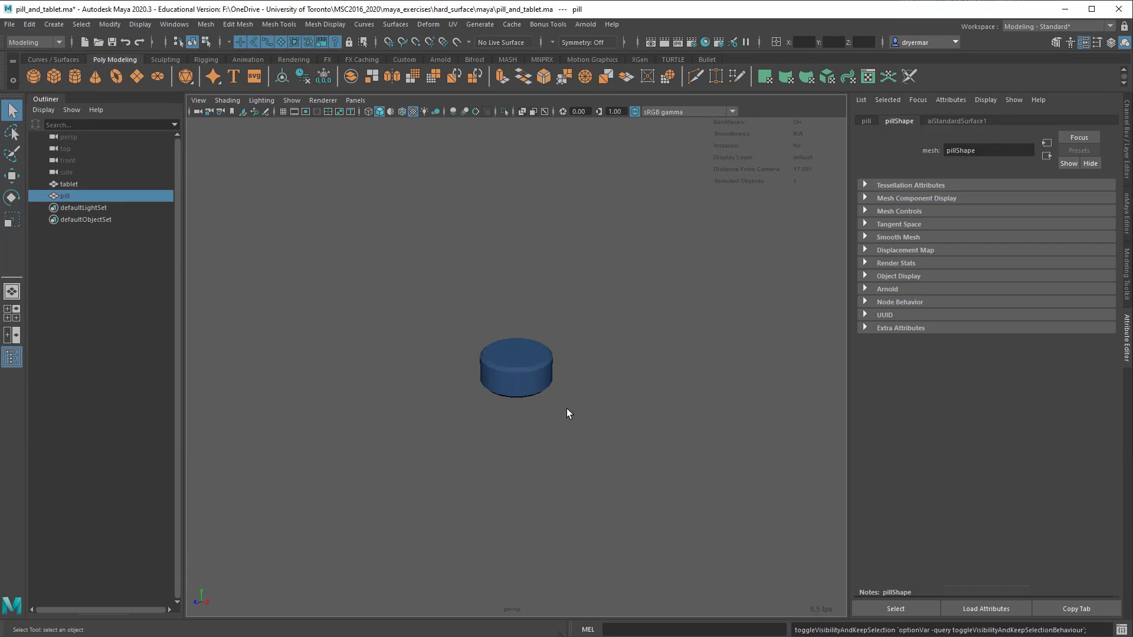
{"action": "left_click", "coordinate": [542, 386]}
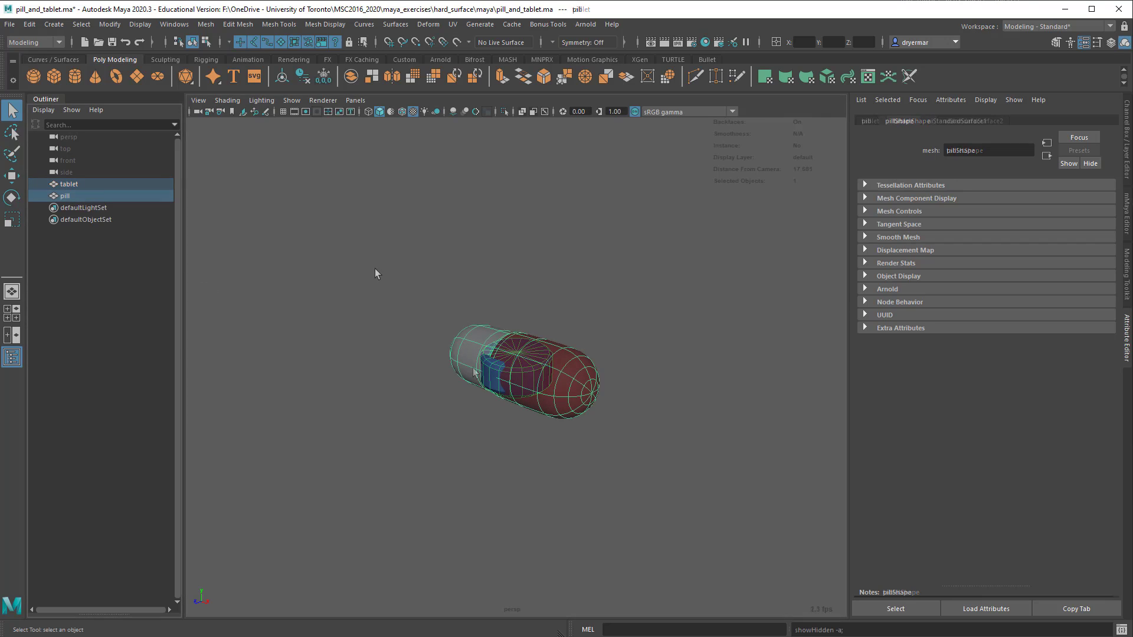
{"action": "left_click_drag", "start_coordinate": [374, 268], "coordinate": [727, 627]}
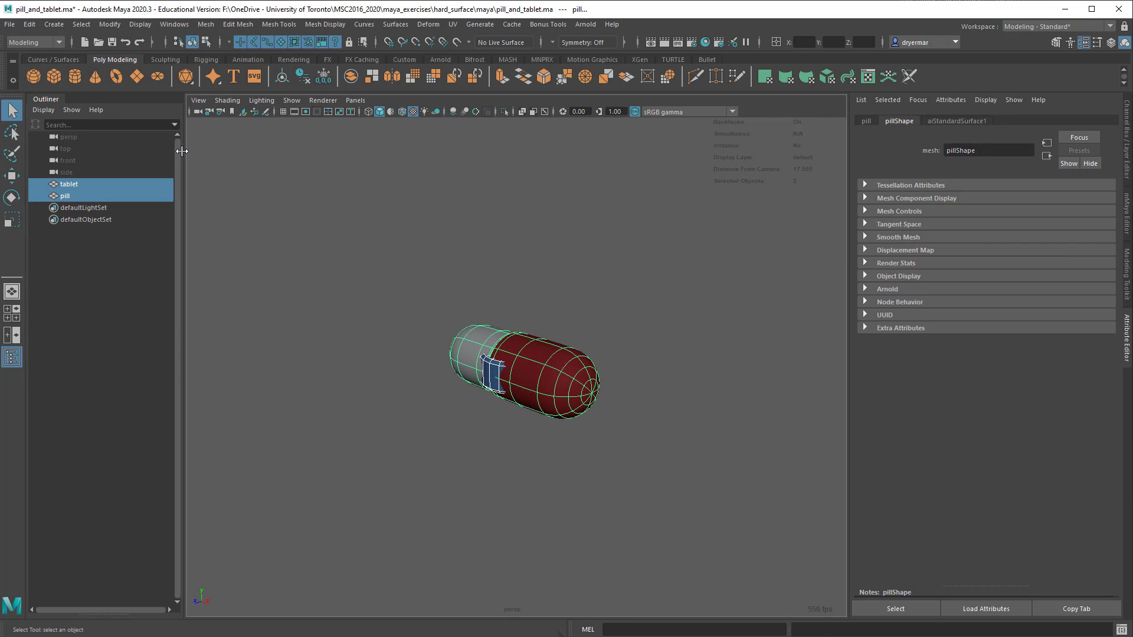
{"action": "left_click_drag", "start_coordinate": [346, 334], "coordinate": [360, 333], "text": "alt"}
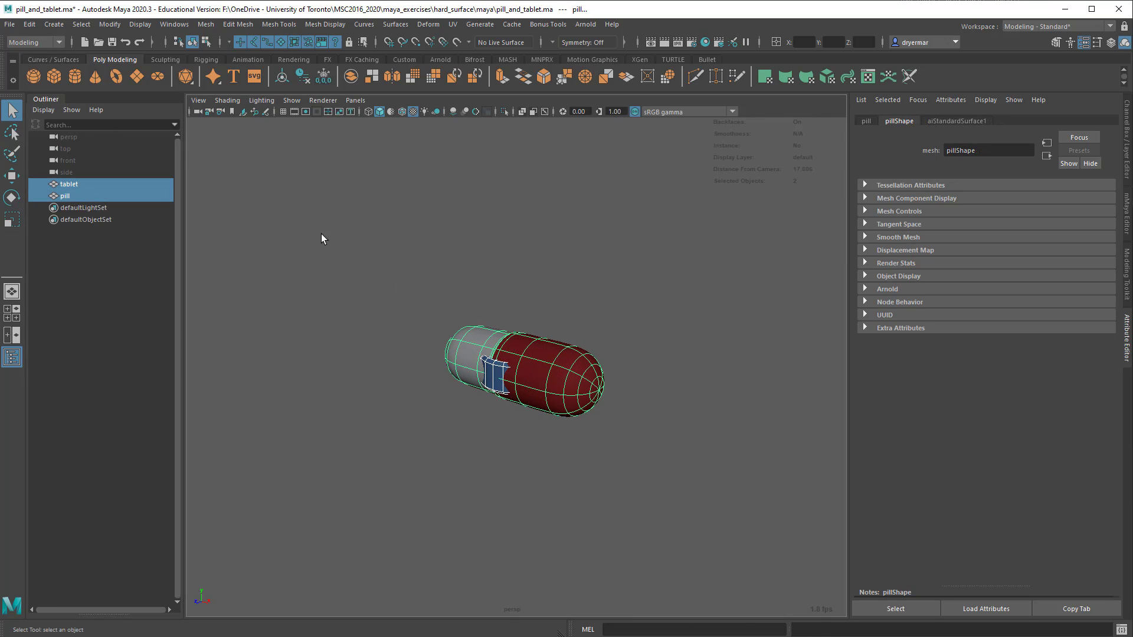
Show the grid in the viewport and view the pill and tablet against it
{"action": "left_click", "coordinate": [283, 112]}
{"action": "left_click_drag", "start_coordinate": [581, 371], "coordinate": [470, 404], "text": "alt"}
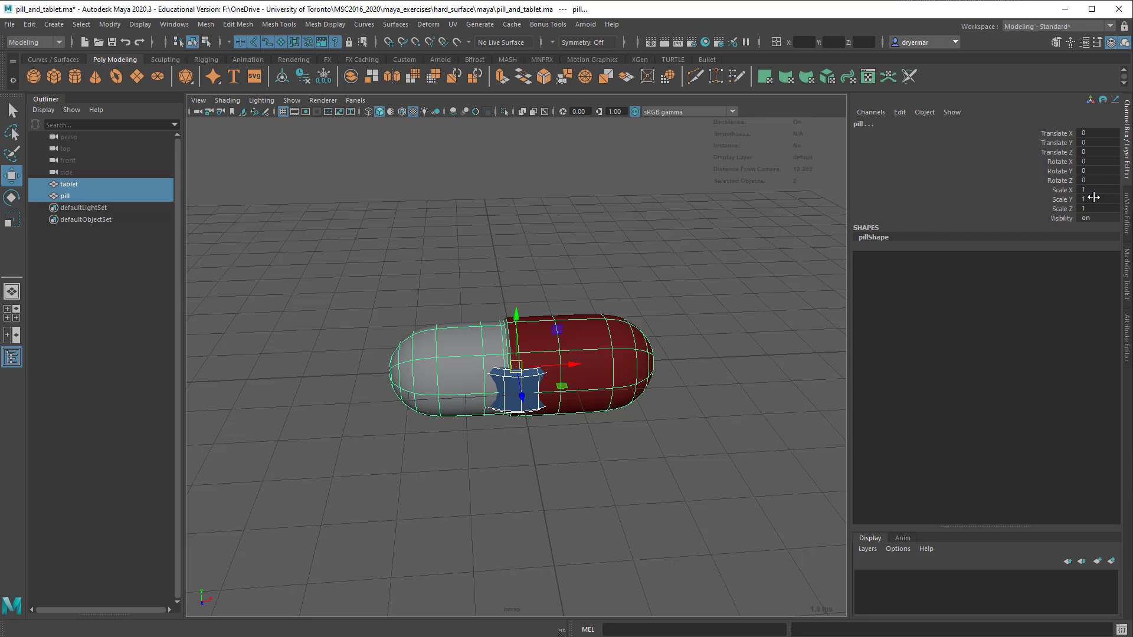
{"action": "left_click", "coordinate": [583, 428]}
{"action": "left_click", "coordinate": [603, 394]}
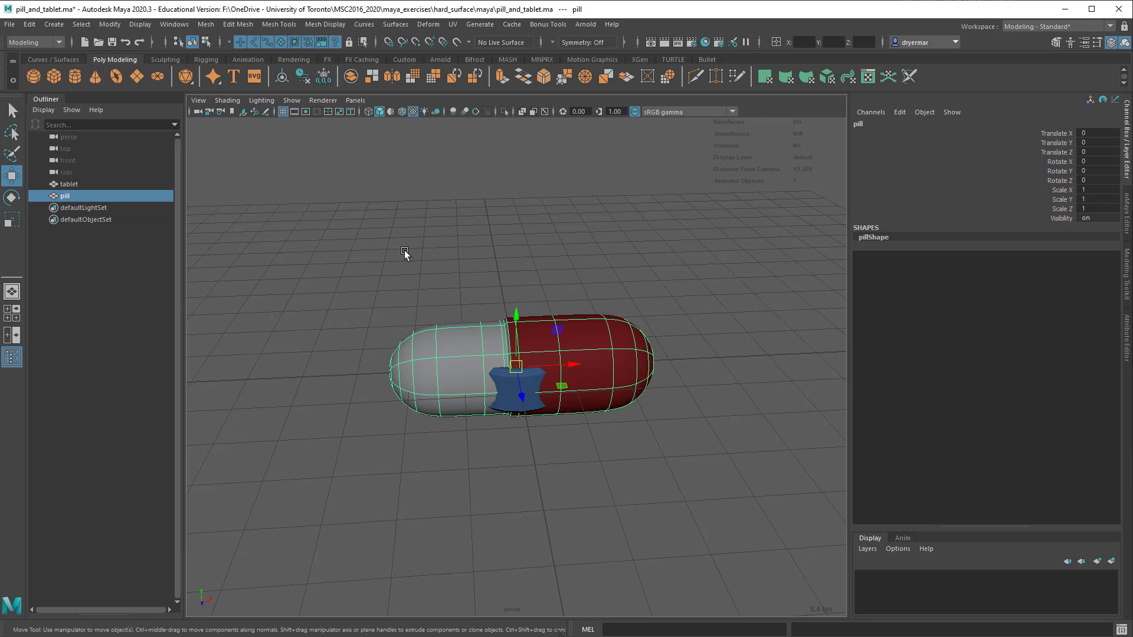
{"action": "left_click", "coordinate": [28, 25]}
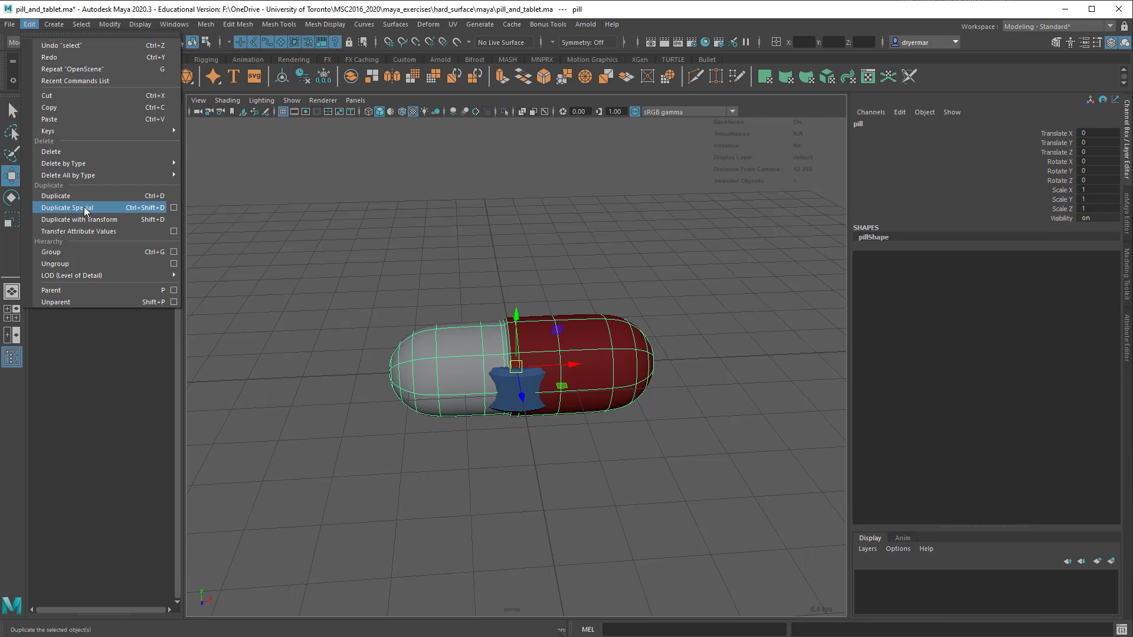
{"action": "mouse_move", "coordinate": [78, 164]}
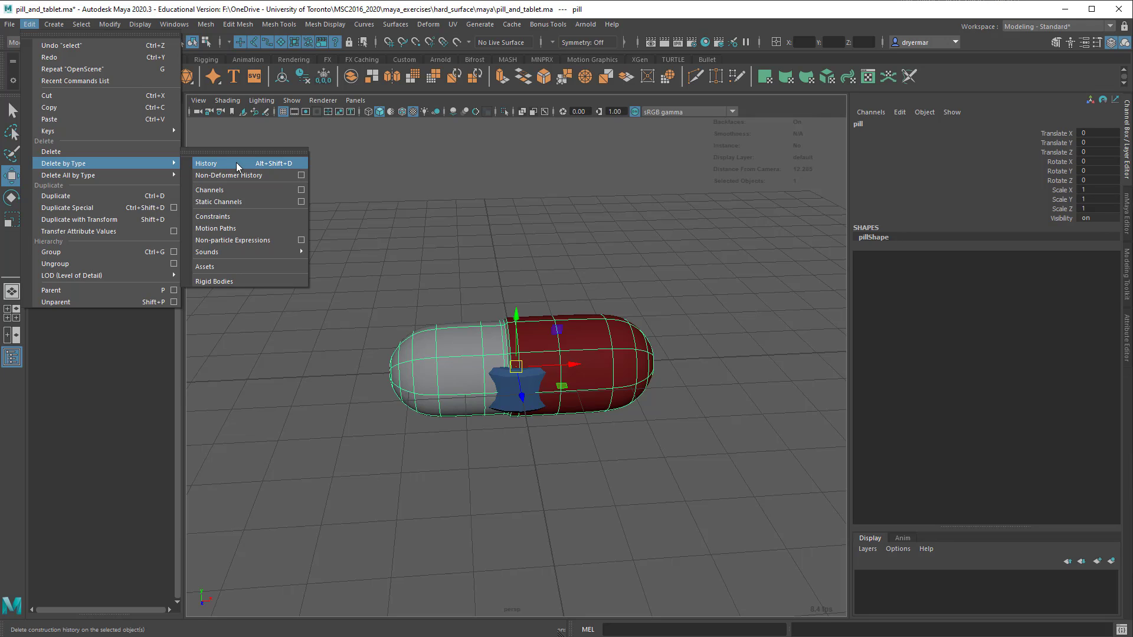
{"action": "mouse_move", "coordinate": [101, 26]}
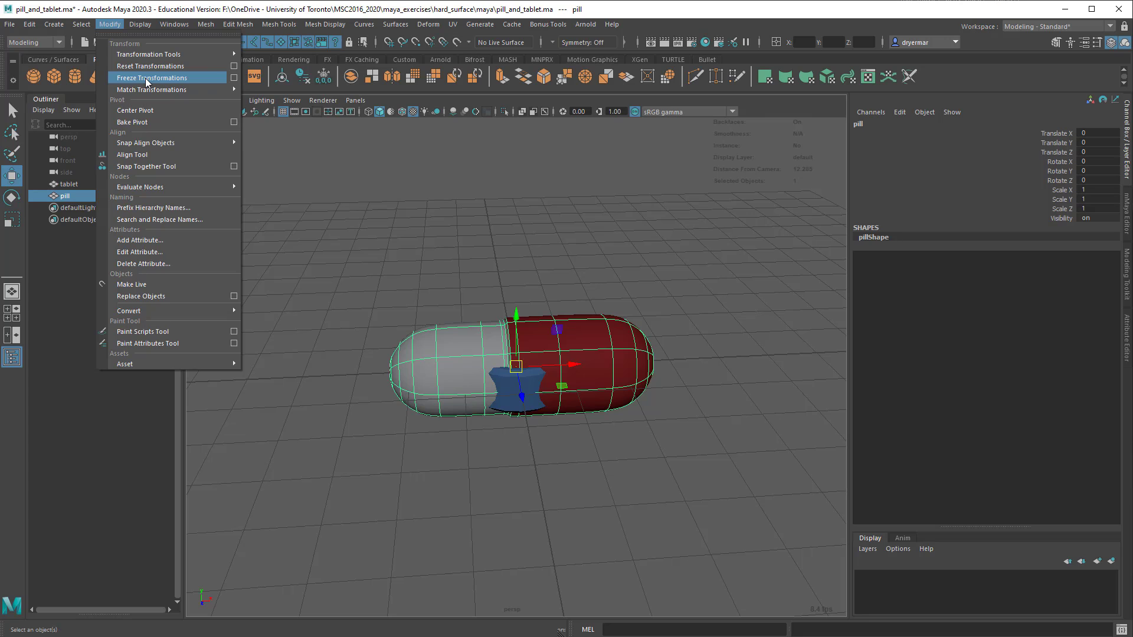
Select both the tablet and the pill and switch to the FX menu set
{"action": "left_click_drag", "start_coordinate": [383, 278], "coordinate": [625, 439]}
{"action": "left_click_drag", "start_coordinate": [624, 439], "coordinate": [632, 444]}
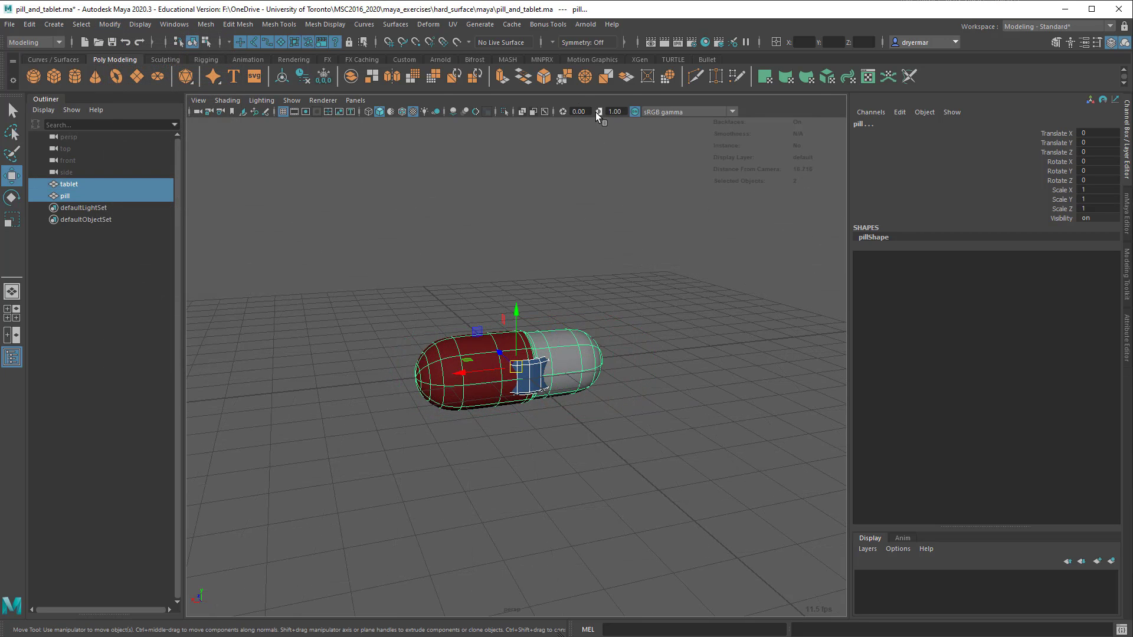
{"action": "left_click", "coordinate": [46, 42]}
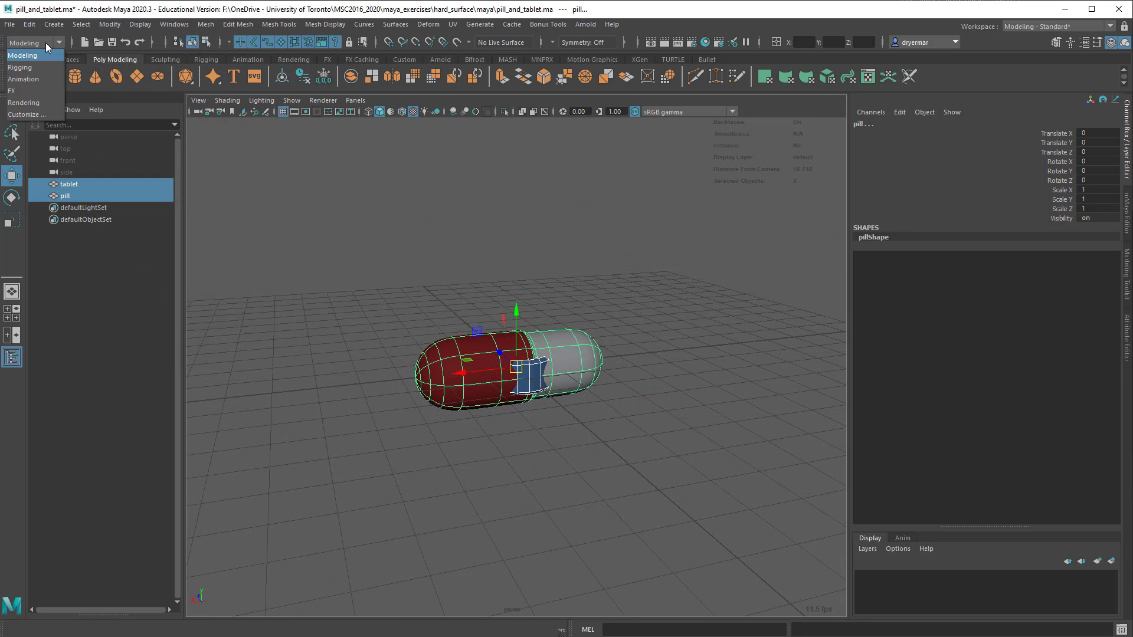
{"action": "left_click", "coordinate": [25, 94]}
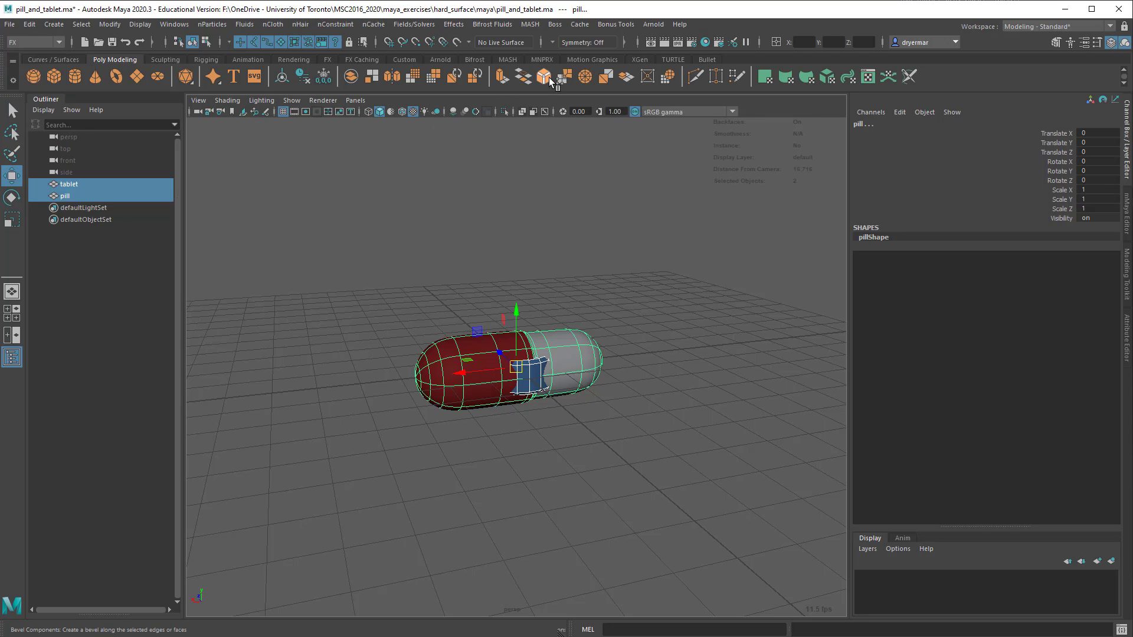
Create a MASH network from the tablet and pill with Mesh geometry type and a grid distribution
{"action": "left_click", "coordinate": [537, 25]}
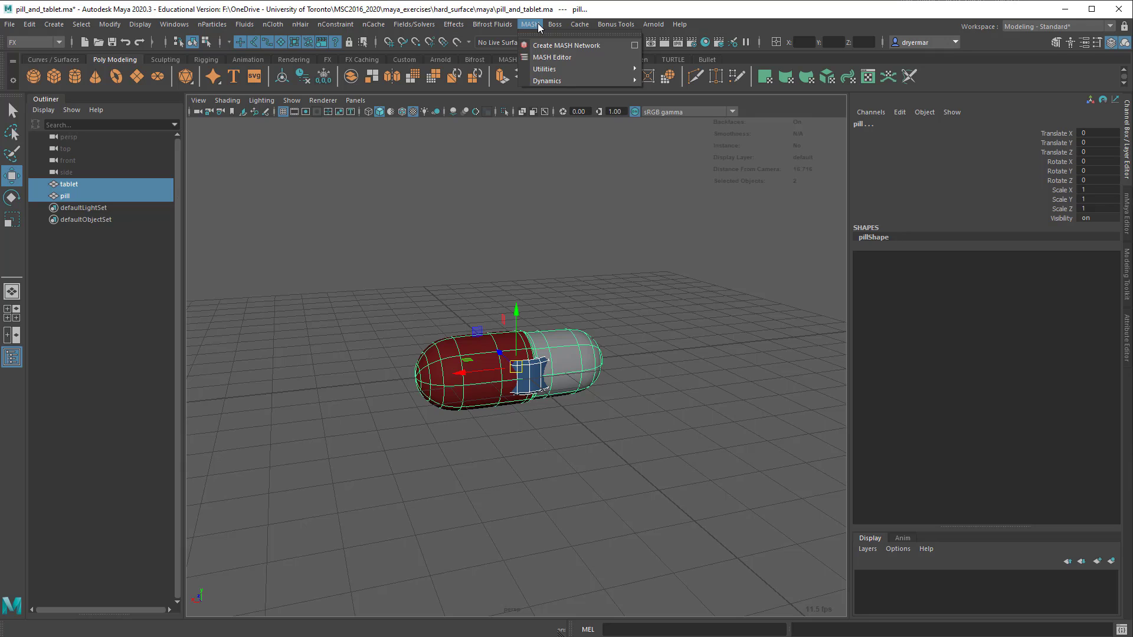
{"action": "left_click", "coordinate": [634, 45]}
{"action": "left_click_drag", "start_coordinate": [486, 98], "coordinate": [464, 121]}
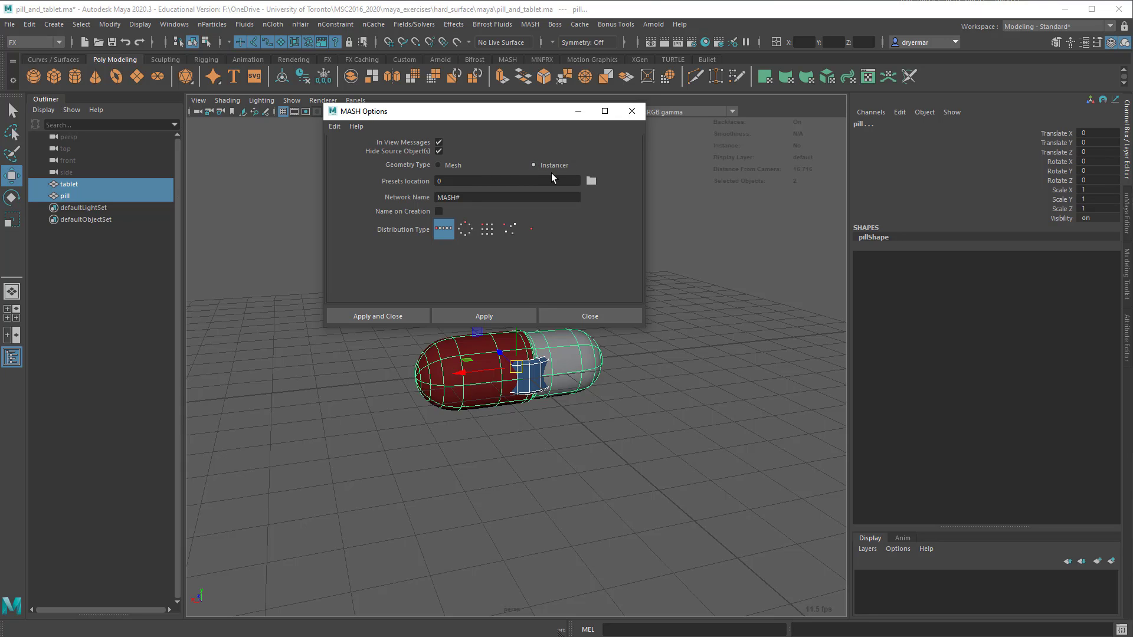
{"action": "left_click", "coordinate": [450, 166]}
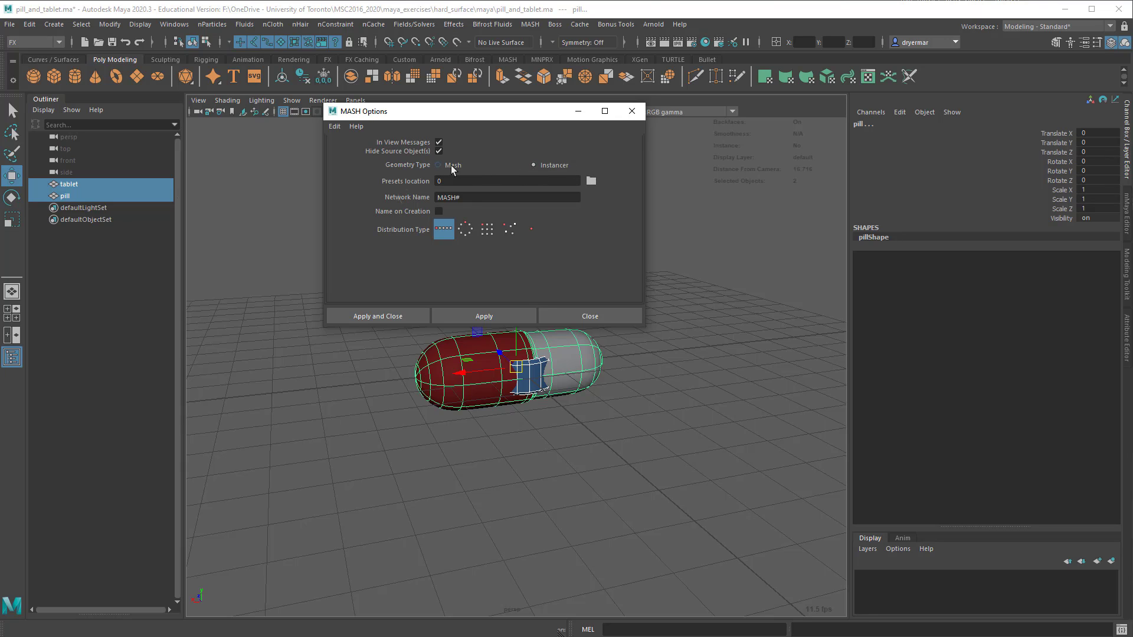
{"action": "left_click", "coordinate": [488, 231]}
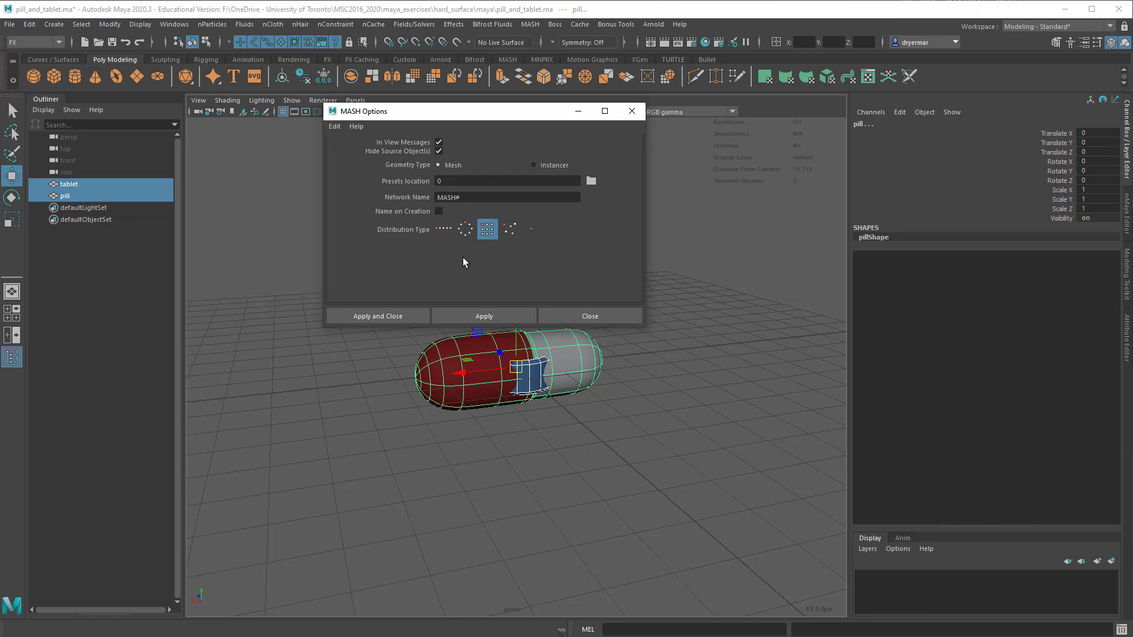
{"action": "left_click", "coordinate": [374, 317]}
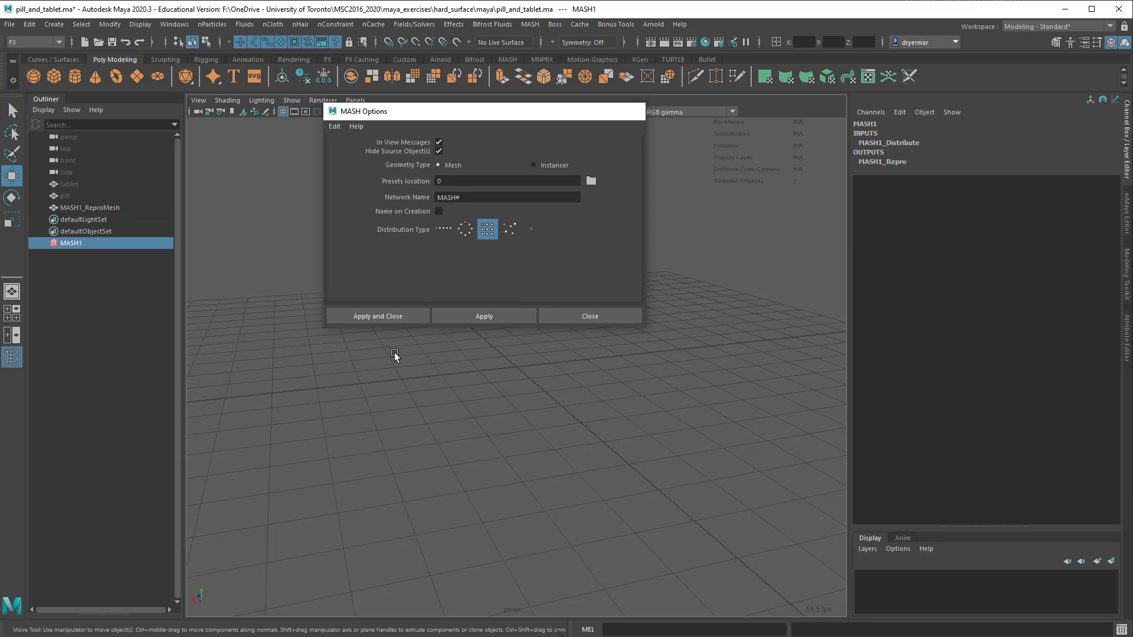
{"action": "right_click_drag", "start_coordinate": [506, 415], "coordinate": [458, 421], "text": "alt"}
{"action": "left_click_drag", "start_coordinate": [458, 421], "coordinate": [377, 306], "text": "alt"}
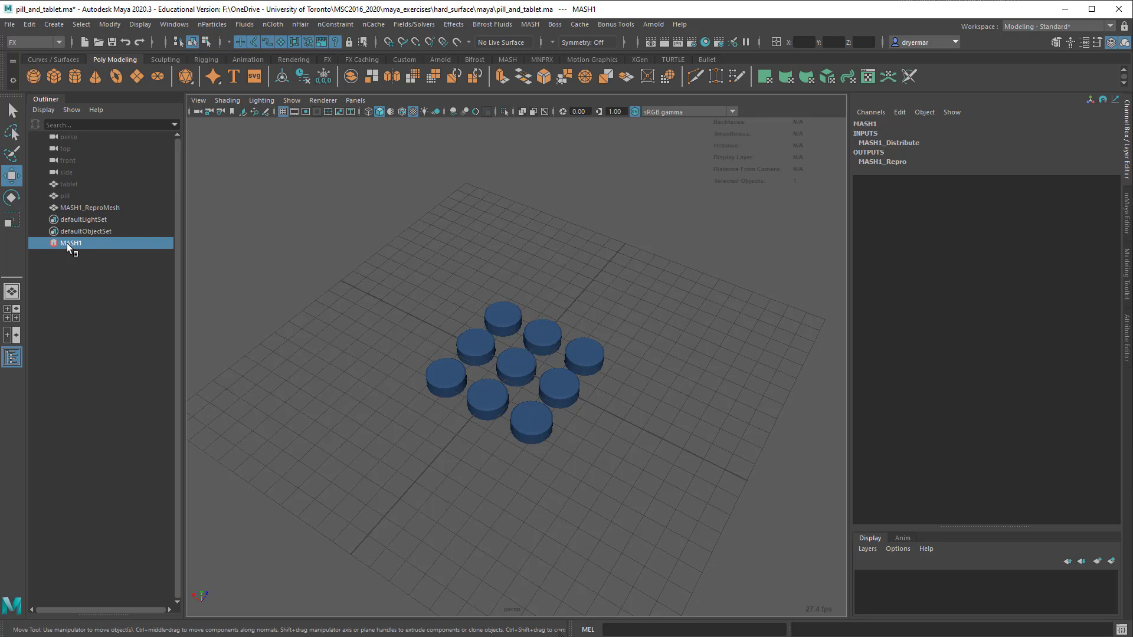
{"action": "left_click", "coordinate": [537, 25]}
{"action": "mouse_move", "coordinate": [548, 70]}
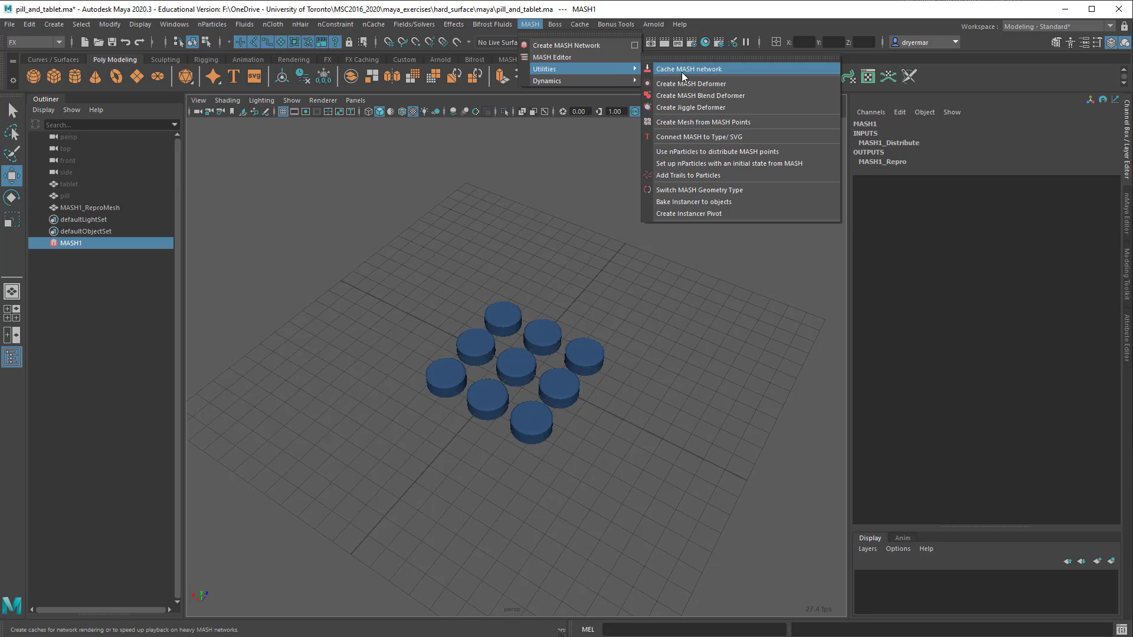
{"action": "left_click", "coordinate": [730, 189]}
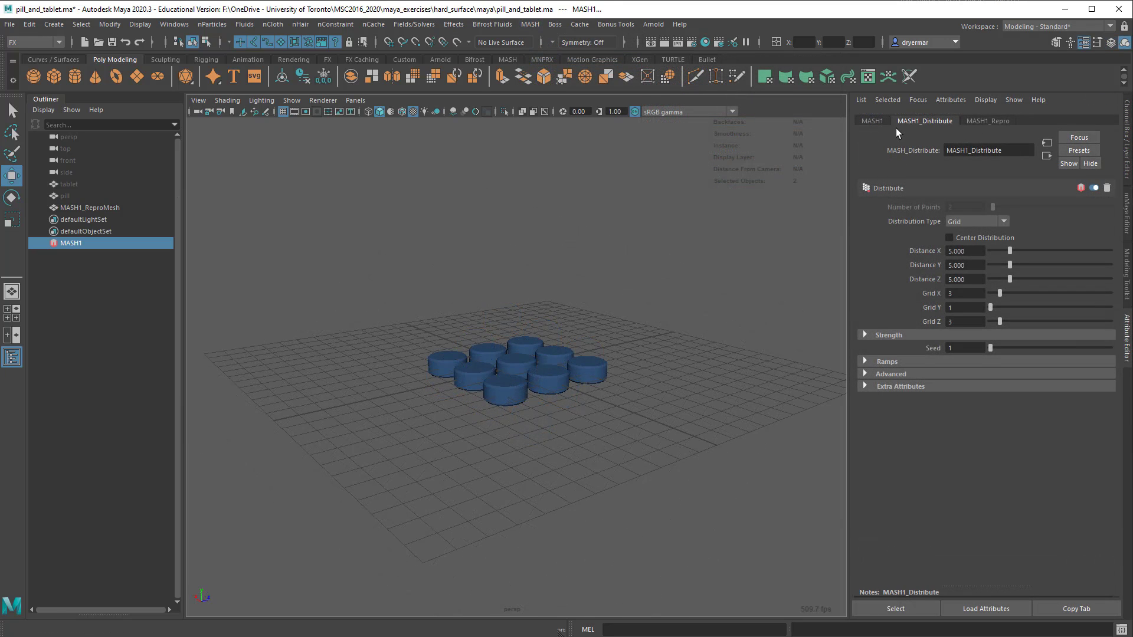
Review the attributes of the MASH1 network's Repro, Waiter and Distribute nodes
{"action": "left_click", "coordinate": [1003, 122]}
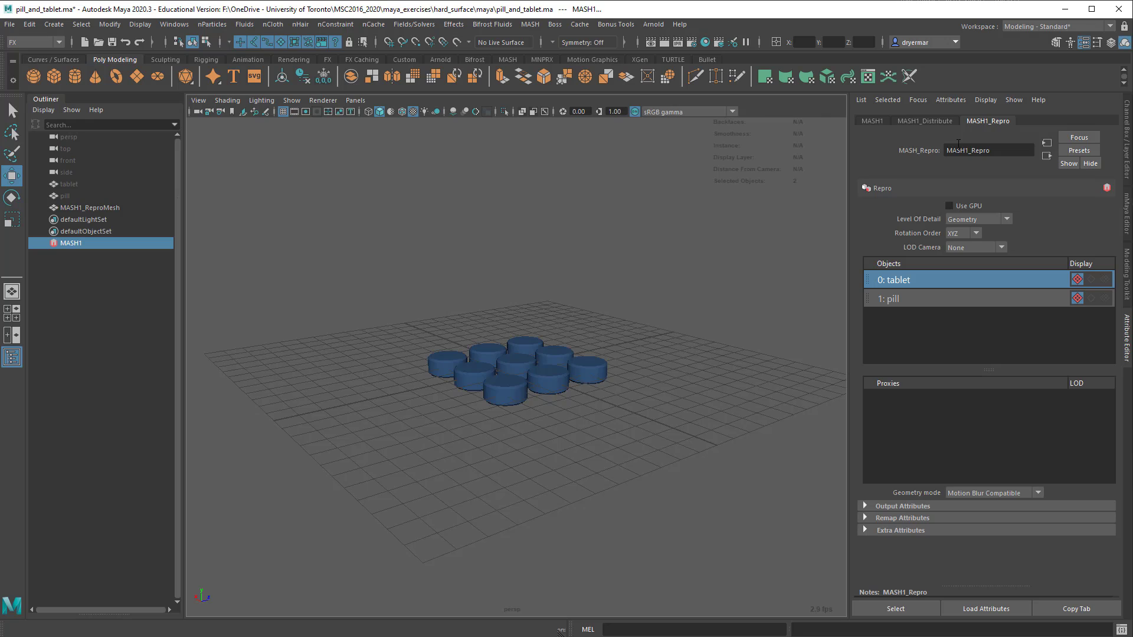
{"action": "left_click", "coordinate": [868, 121]}
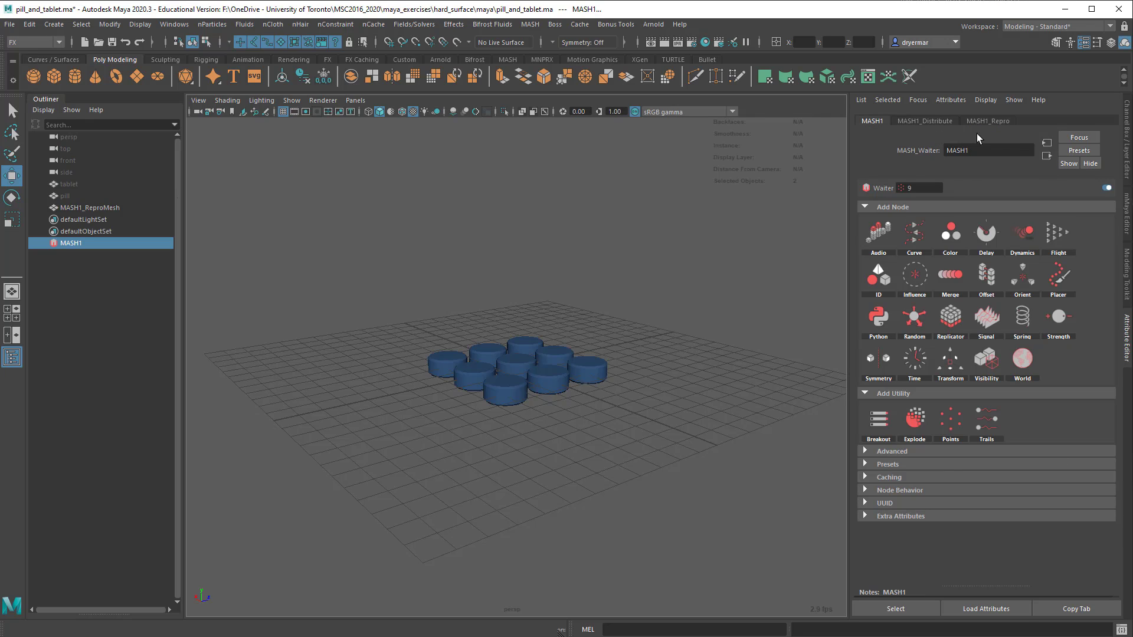
{"action": "left_click", "coordinate": [923, 121]}
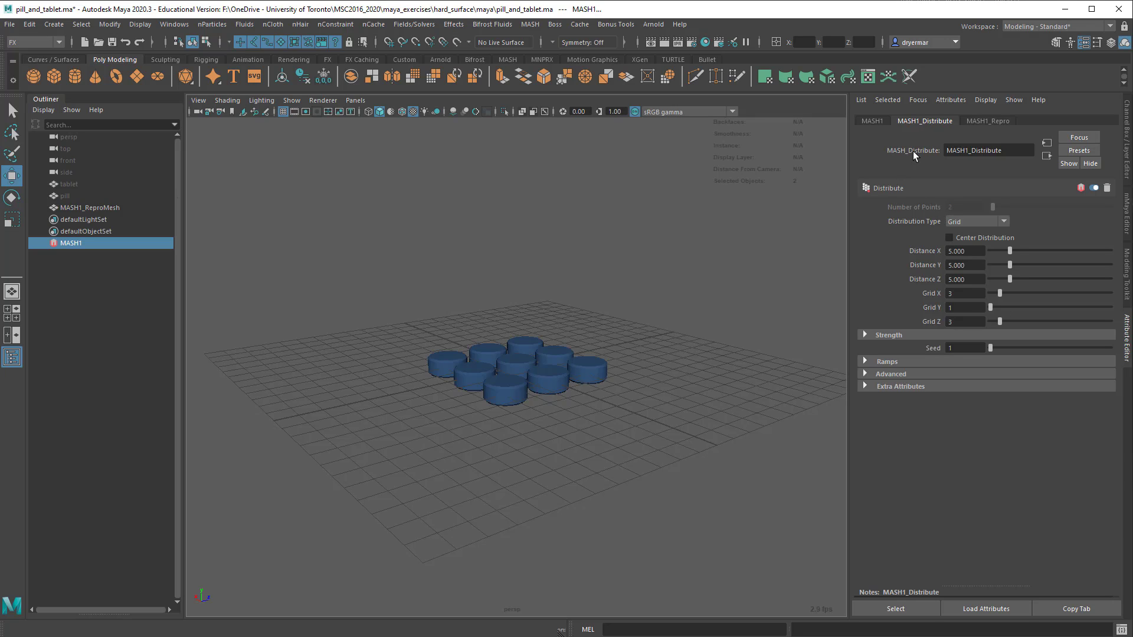
{"action": "left_click", "coordinate": [990, 121]}
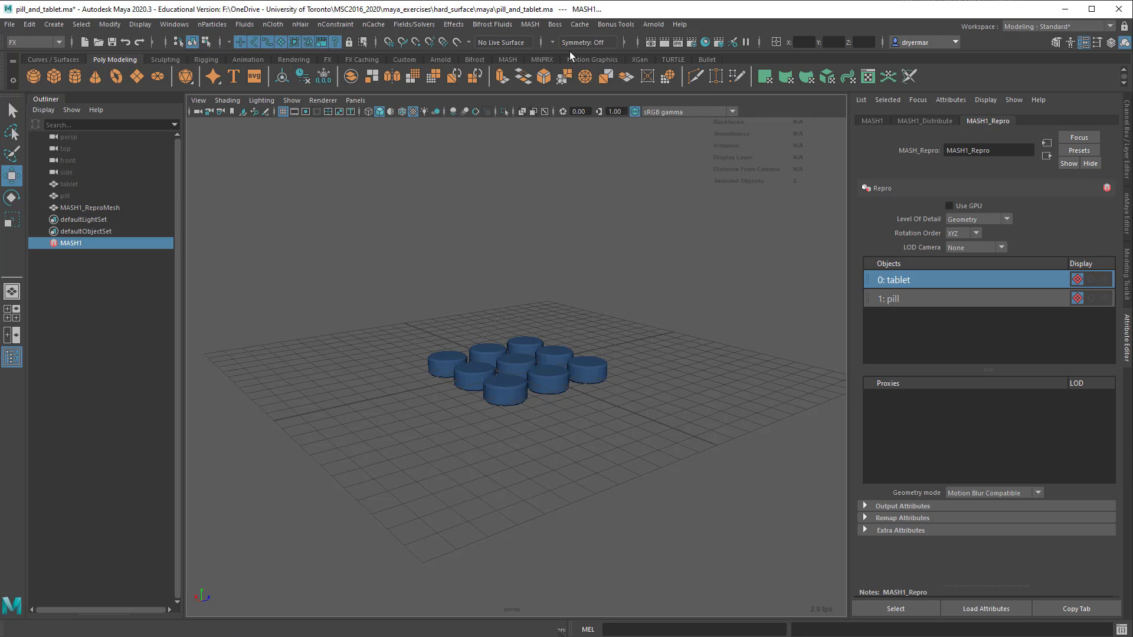
Open the MASH Editor and dock it beneath the Outliner
{"action": "left_click", "coordinate": [531, 26]}
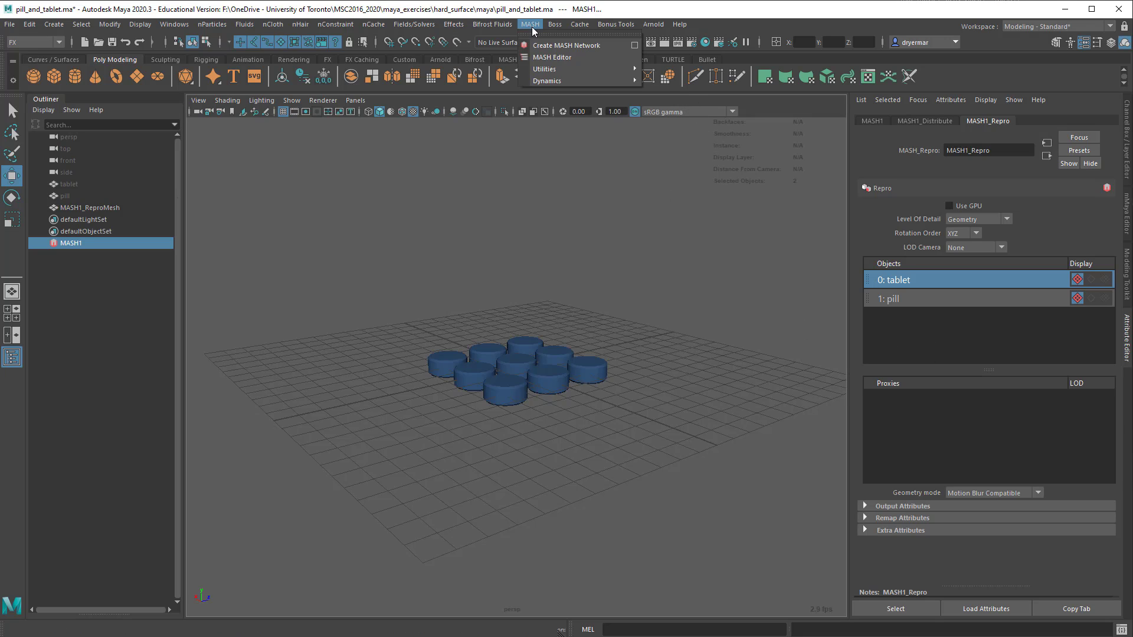
{"action": "left_click", "coordinate": [547, 57]}
{"action": "left_click_drag", "start_coordinate": [27, 69], "coordinate": [151, 299]}
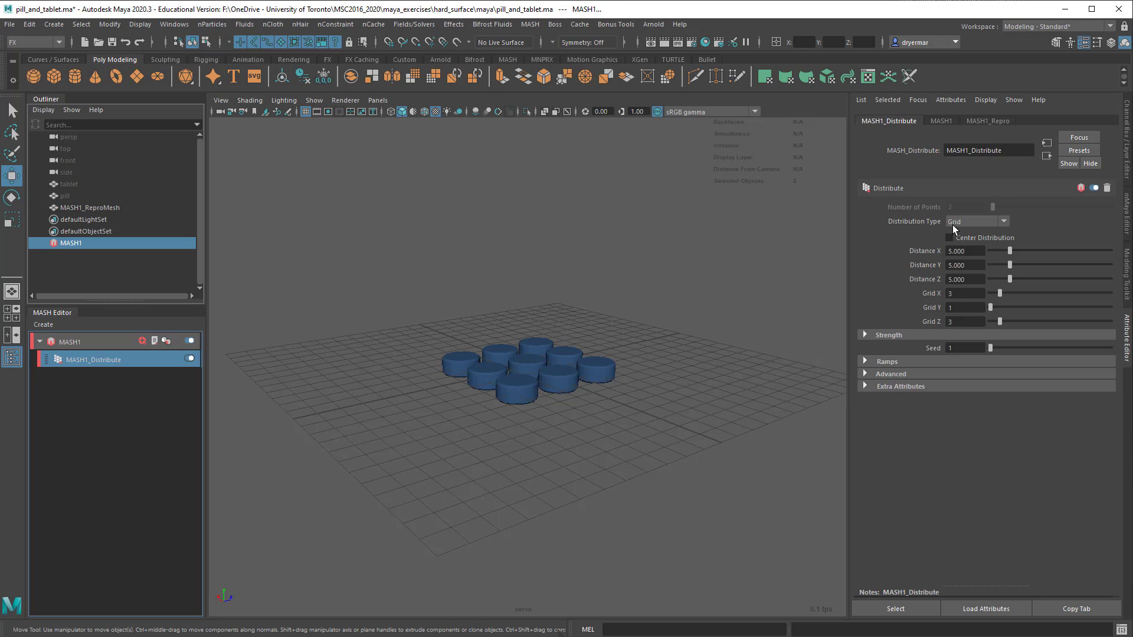
Keep the Grid distribution type on the Distribute node and set Grid Y to 3
{"action": "left_click", "coordinate": [976, 222]}
{"action": "left_click", "coordinate": [974, 292]}
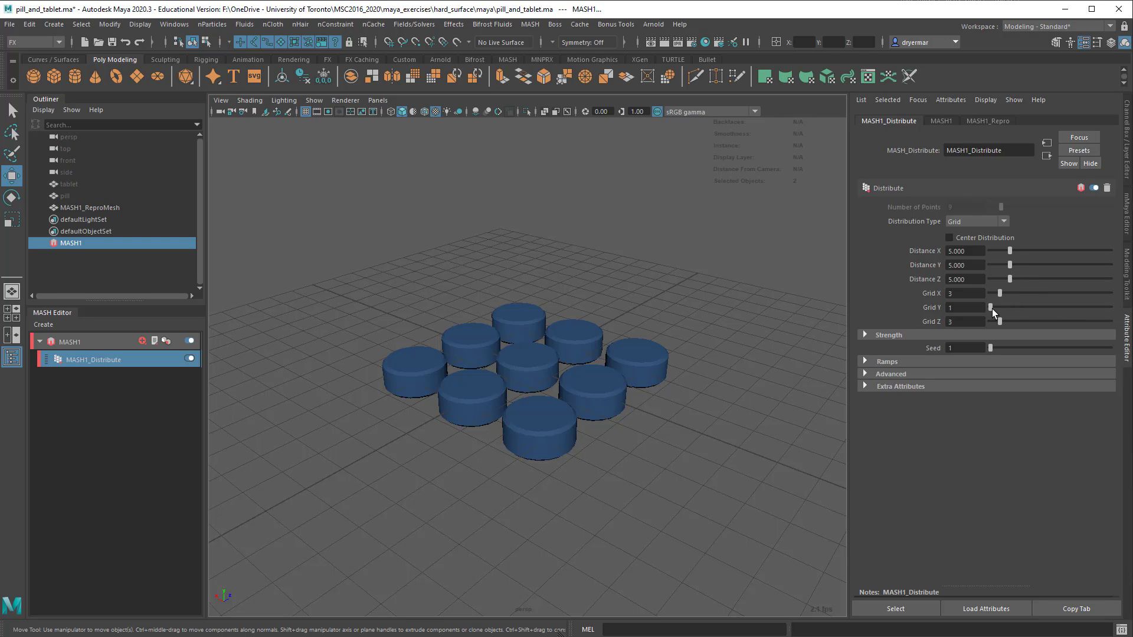
{"action": "left_click_drag", "start_coordinate": [992, 308], "coordinate": [1002, 309]}
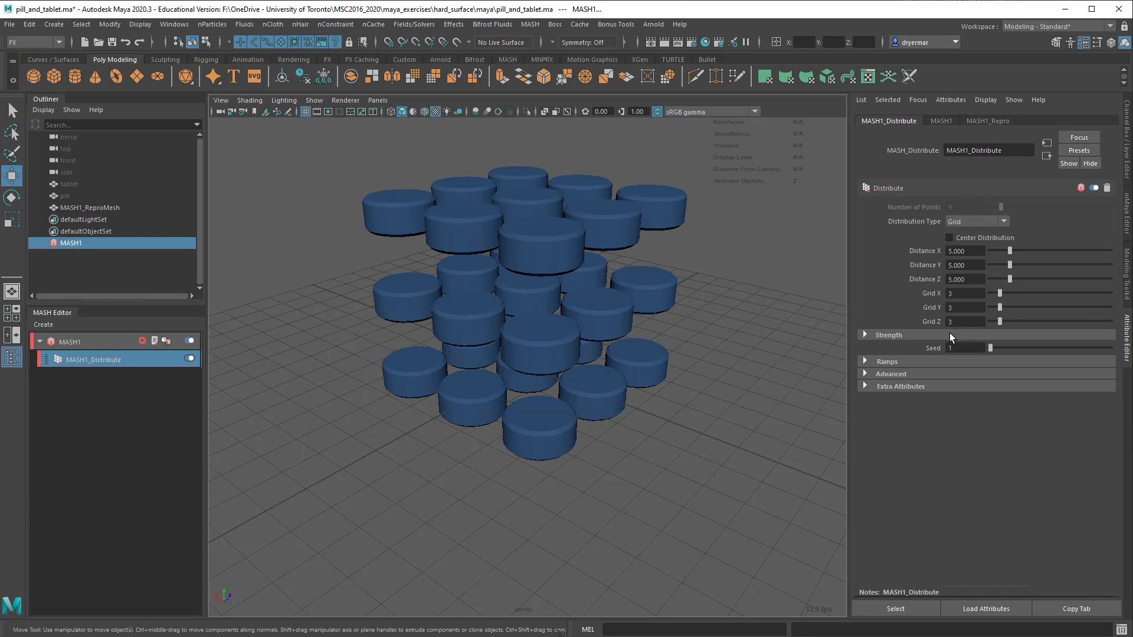
{"action": "left_click_drag", "start_coordinate": [839, 292], "coordinate": [880, 311], "text": "alt"}
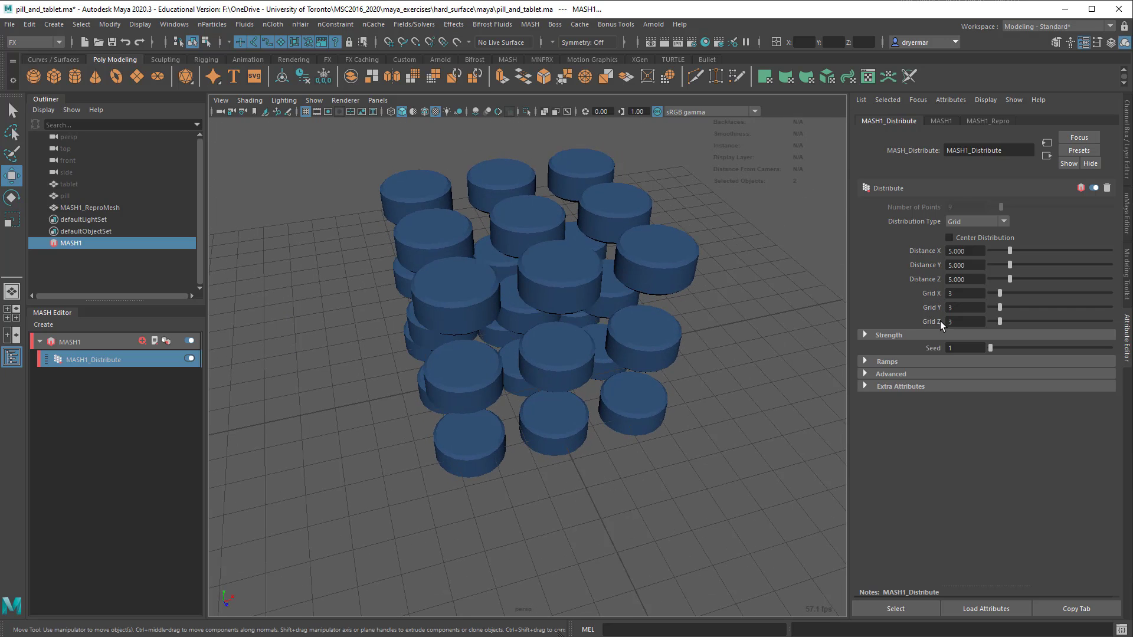
{"action": "right_click_drag", "start_coordinate": [712, 312], "coordinate": [581, 293], "text": "alt"}
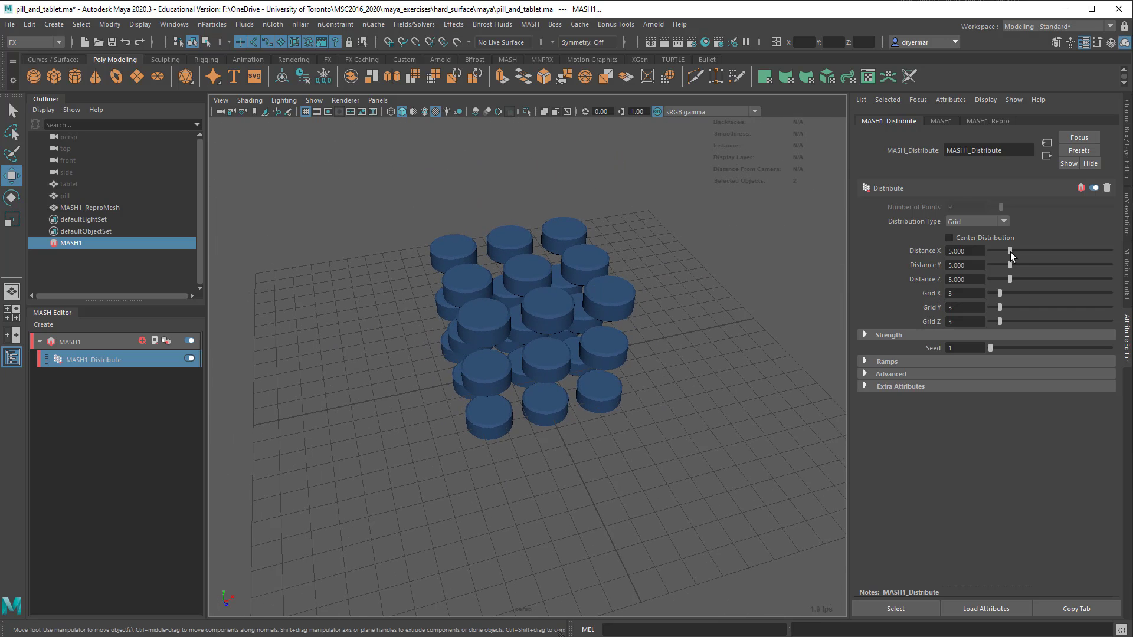
Set the Distribute node's X, Y and Z distances to about 13.7, 14.1 and 14.4, and its grid to 5 in each direction
{"action": "left_click_drag", "start_coordinate": [1011, 251], "coordinate": [1047, 284]}
{"action": "left_click_drag", "start_coordinate": [625, 266], "coordinate": [738, 284], "text": "alt"}
{"action": "mouse_move", "coordinate": [1003, 292]}
{"action": "left_mouse_down"}
{"action": "mouse_move", "coordinate": [1017, 290]}
{"action": "mouse_move", "coordinate": [1011, 310]}
{"action": "left_mouse_up"}
{"action": "left_click_drag", "start_coordinate": [1000, 323], "coordinate": [1011, 324]}
{"action": "left_click_drag", "start_coordinate": [526, 468], "coordinate": [635, 445], "text": "alt"}
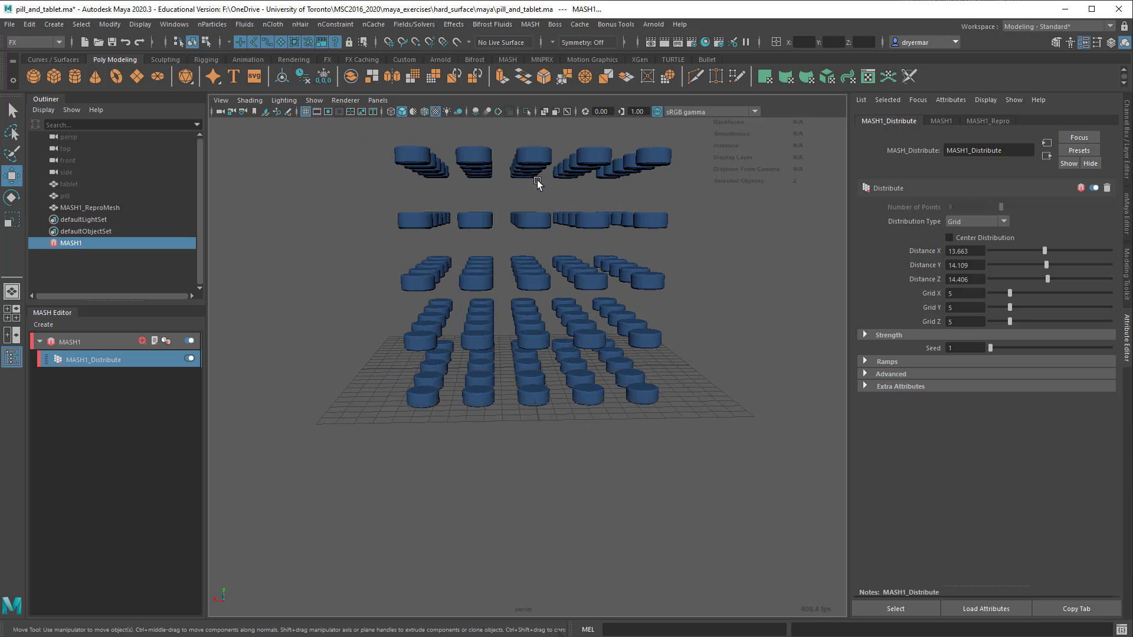
{"action": "left_click_drag", "start_coordinate": [490, 381], "coordinate": [529, 370], "text": "alt"}
Add a Random node to the MASH1 network
{"action": "left_click", "coordinate": [942, 121]}
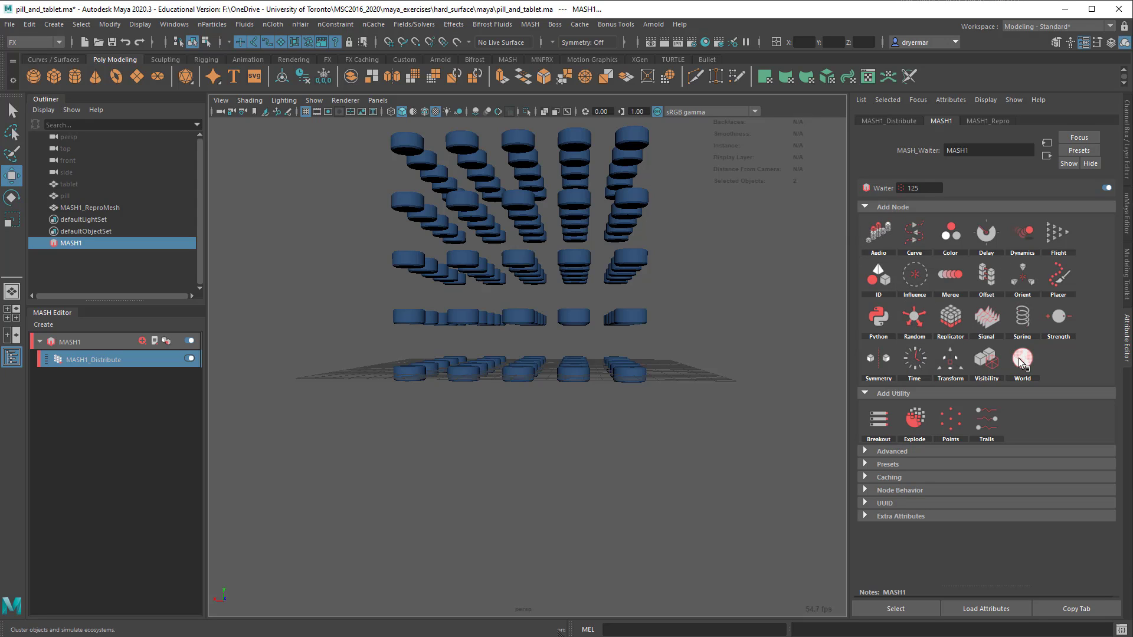
{"action": "left_click", "coordinate": [936, 329]}
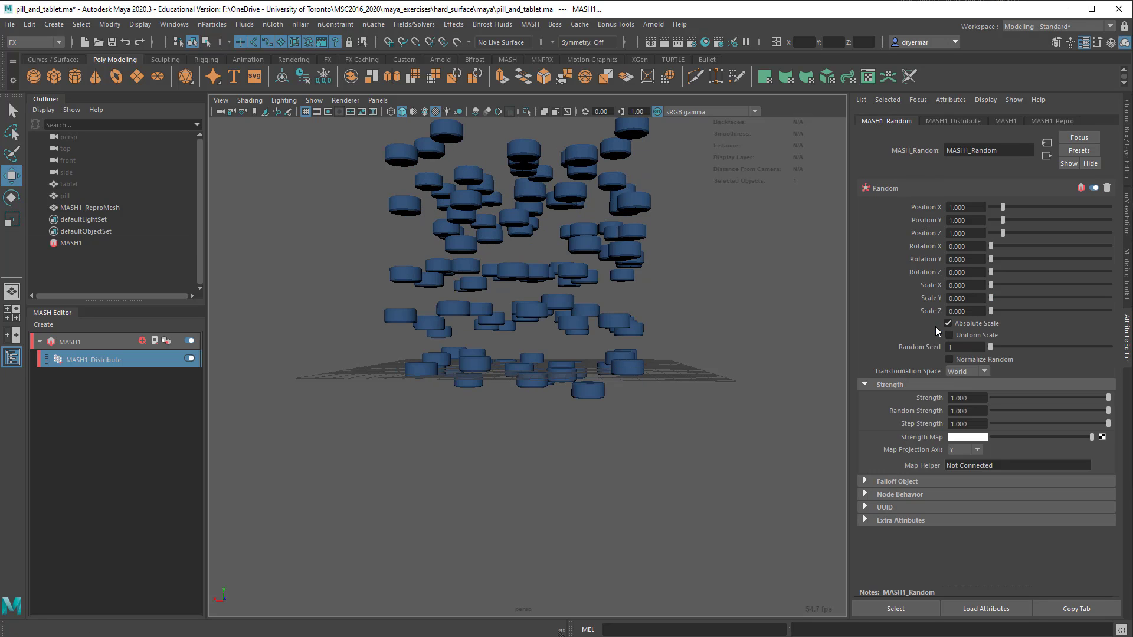
{"action": "left_click_drag", "start_coordinate": [652, 293], "coordinate": [701, 311], "text": "alt"}
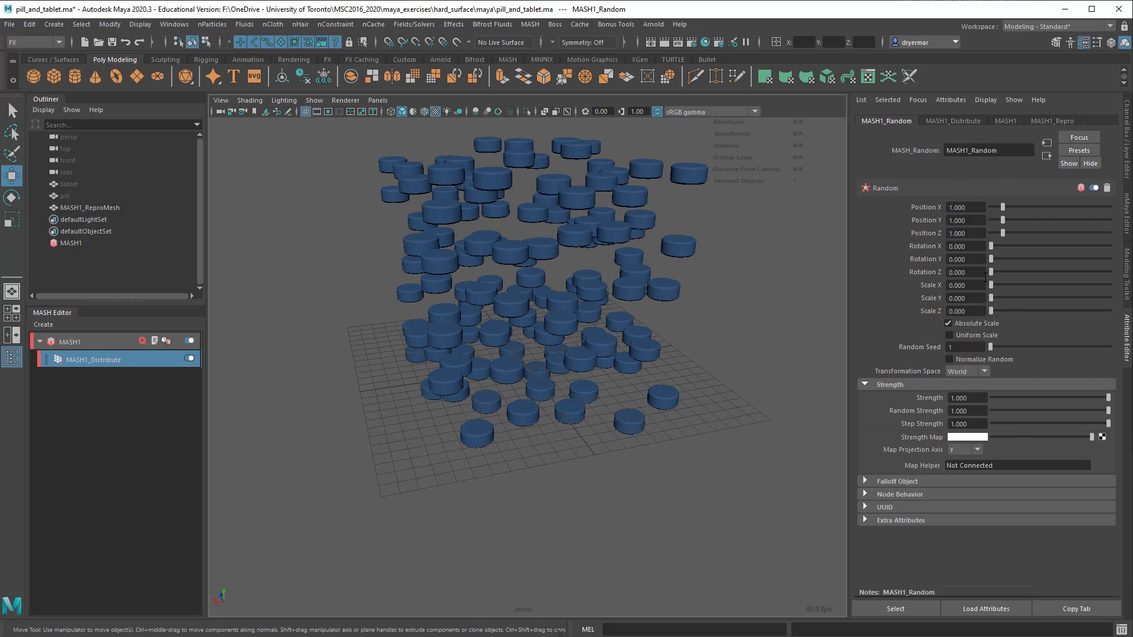
Set the Random node's X, Y and Z positions to 0 and its X, Y and Z rotations to about 93.6, 99 and 102.6
{"action": "left_click", "coordinate": [966, 231]}
{"action": "left_click_drag", "start_coordinate": [1004, 233], "coordinate": [970, 206]}
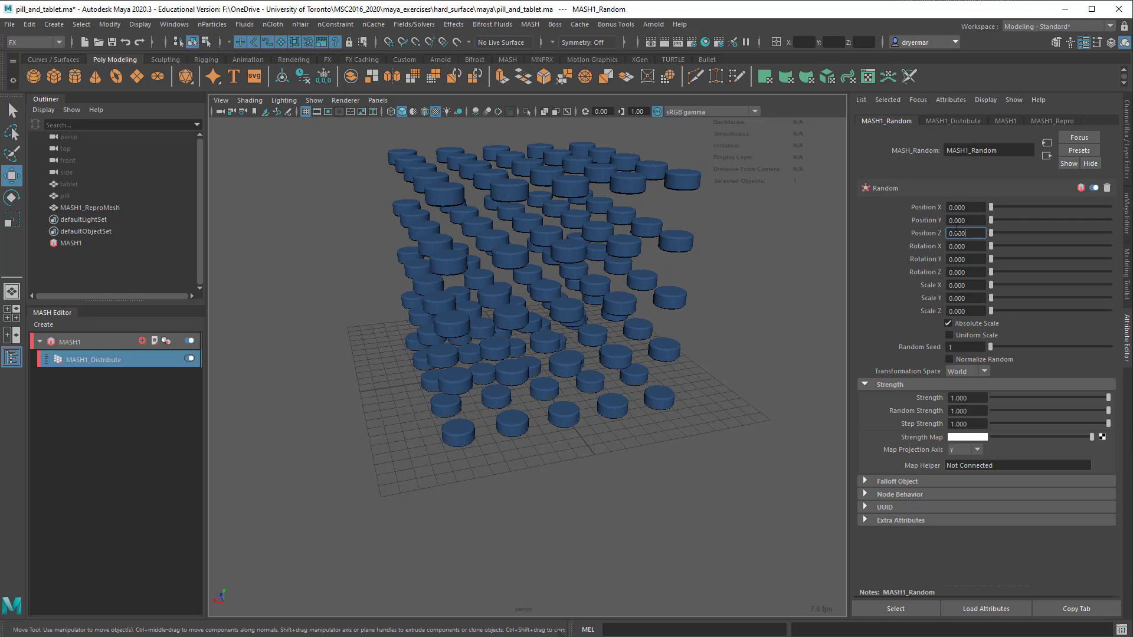
{"action": "left_click_drag", "start_coordinate": [992, 246], "coordinate": [1064, 278]}
{"action": "left_click_drag", "start_coordinate": [657, 266], "coordinate": [811, 253], "text": "alt"}
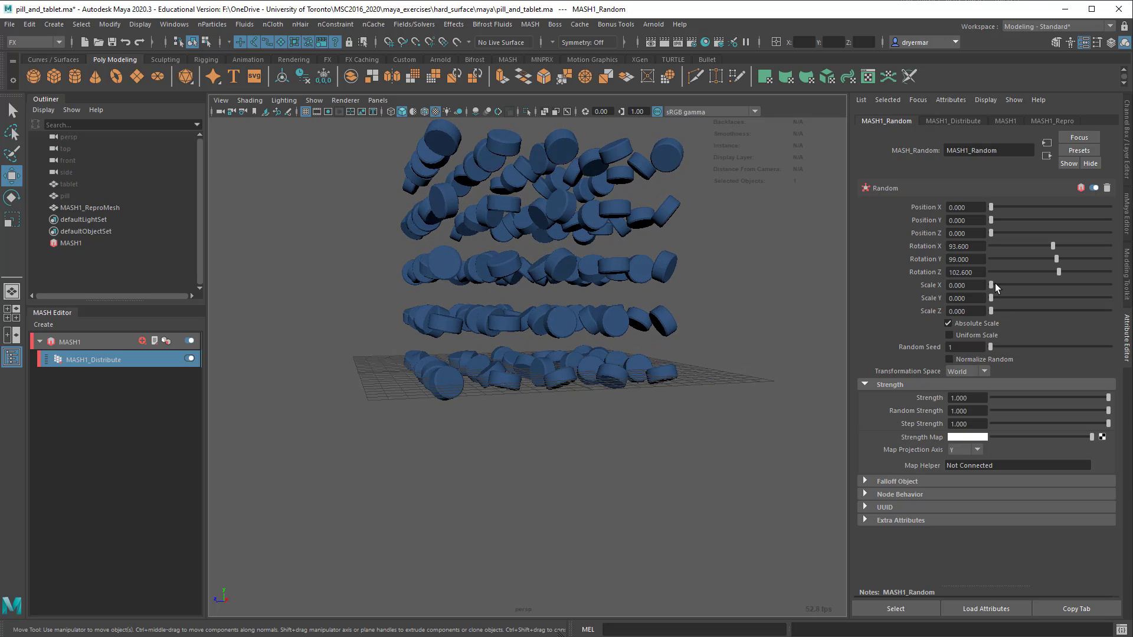
Try a random Scale X of about 1.1 with Uniform Scale enabled on the Random node
{"action": "left_click_drag", "start_coordinate": [991, 285], "coordinate": [1004, 285]}
{"action": "left_click", "coordinate": [974, 336]}
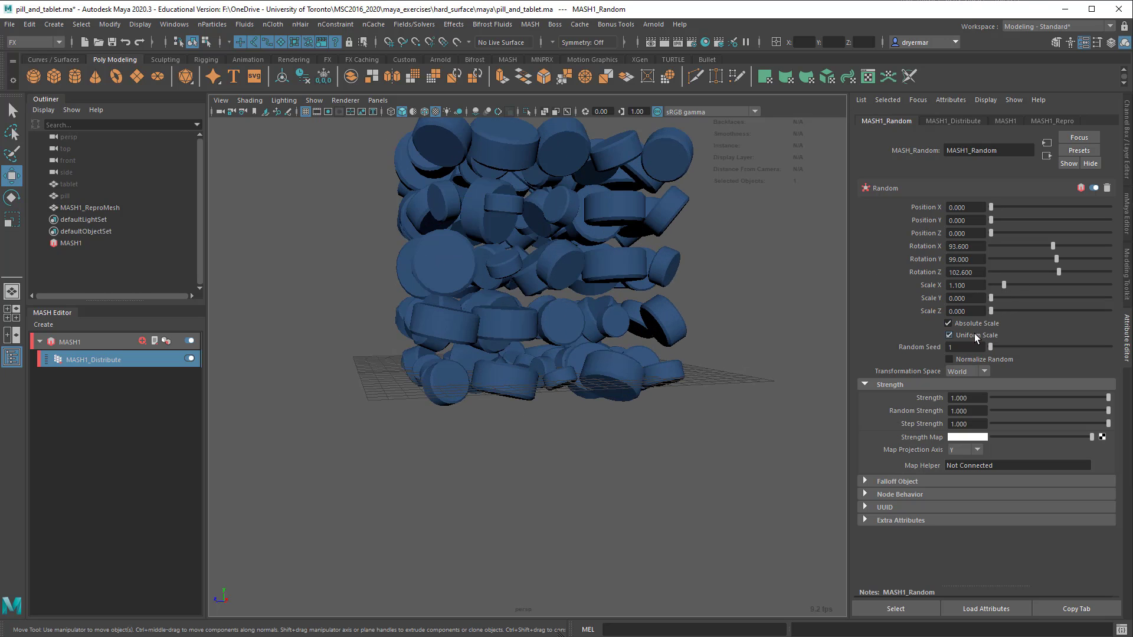
{"action": "left_click_drag", "start_coordinate": [1003, 283], "coordinate": [999, 288]}
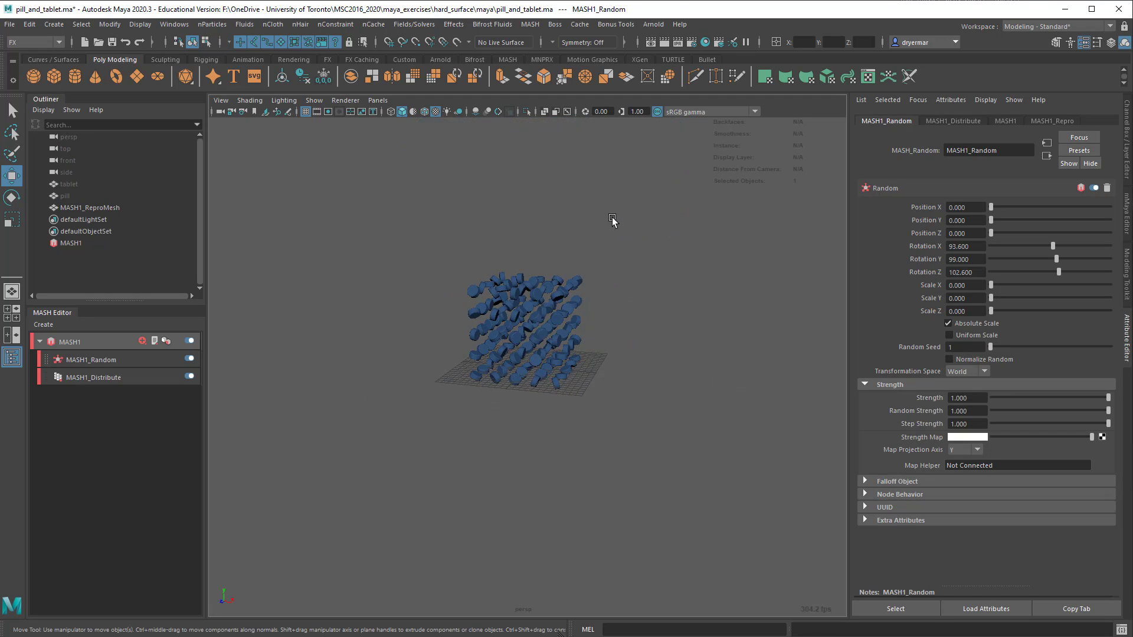
{"action": "left_click_drag", "start_coordinate": [555, 232], "coordinate": [465, 235], "text": "alt"}
{"action": "right_click_drag", "start_coordinate": [465, 235], "coordinate": [641, 249], "text": "alt"}
{"action": "middle_click_drag", "start_coordinate": [641, 249], "coordinate": [600, 295], "text": "alt"}
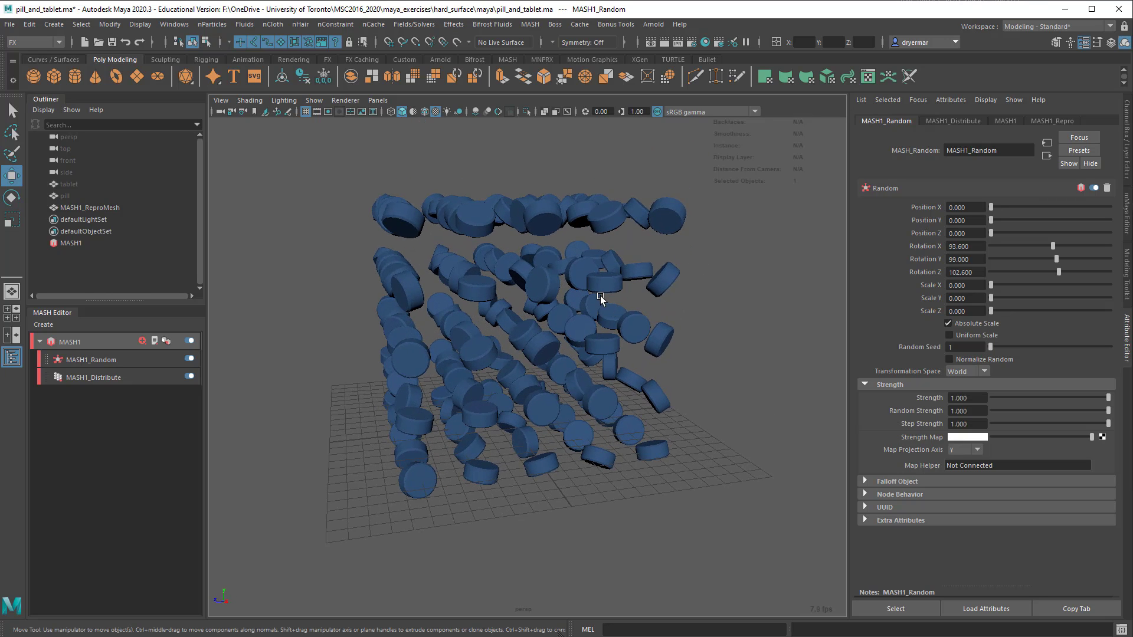
Check the tablet and pill entries in the Repro node's object list and add an ID node to the MASH1 network
{"action": "left_click", "coordinate": [1041, 121]}
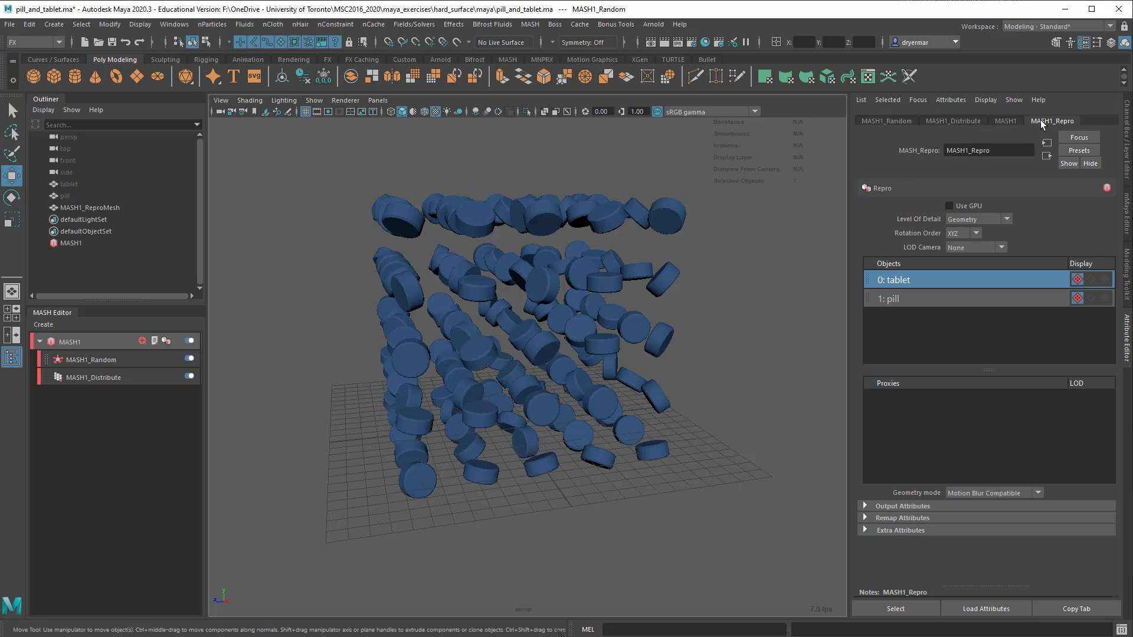
{"action": "left_click", "coordinate": [916, 306]}
{"action": "left_click", "coordinate": [900, 286]}
{"action": "left_click", "coordinate": [900, 300]}
{"action": "left_click", "coordinate": [903, 282]}
{"action": "left_click", "coordinate": [82, 343]}
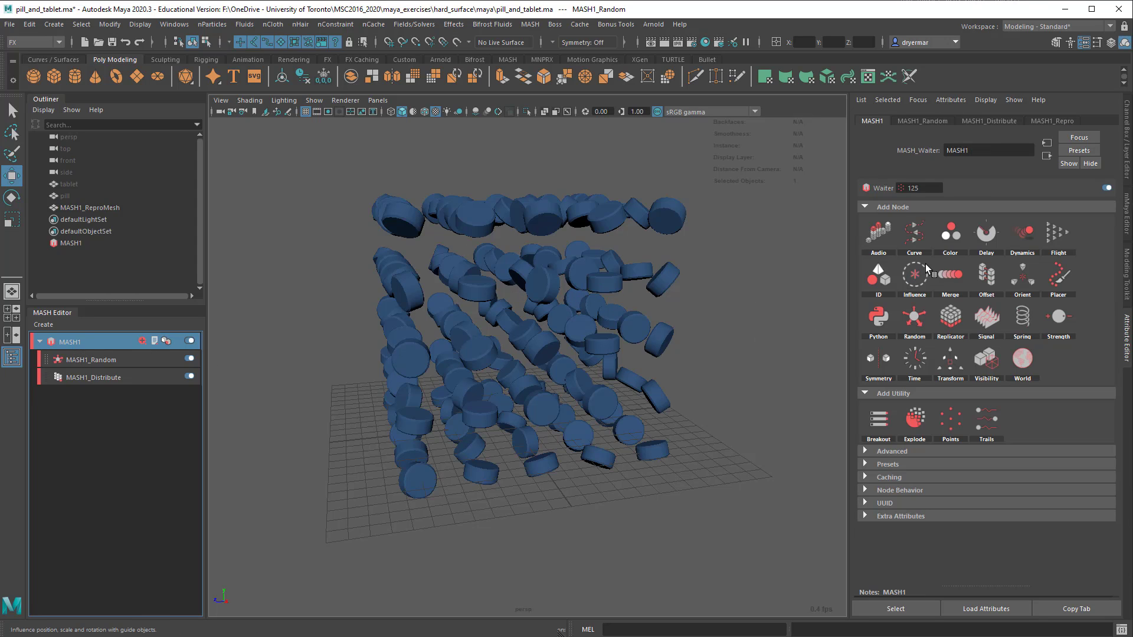
{"action": "left_click", "coordinate": [877, 276]}
{"action": "left_click_drag", "start_coordinate": [641, 265], "coordinate": [716, 234], "text": "alt"}
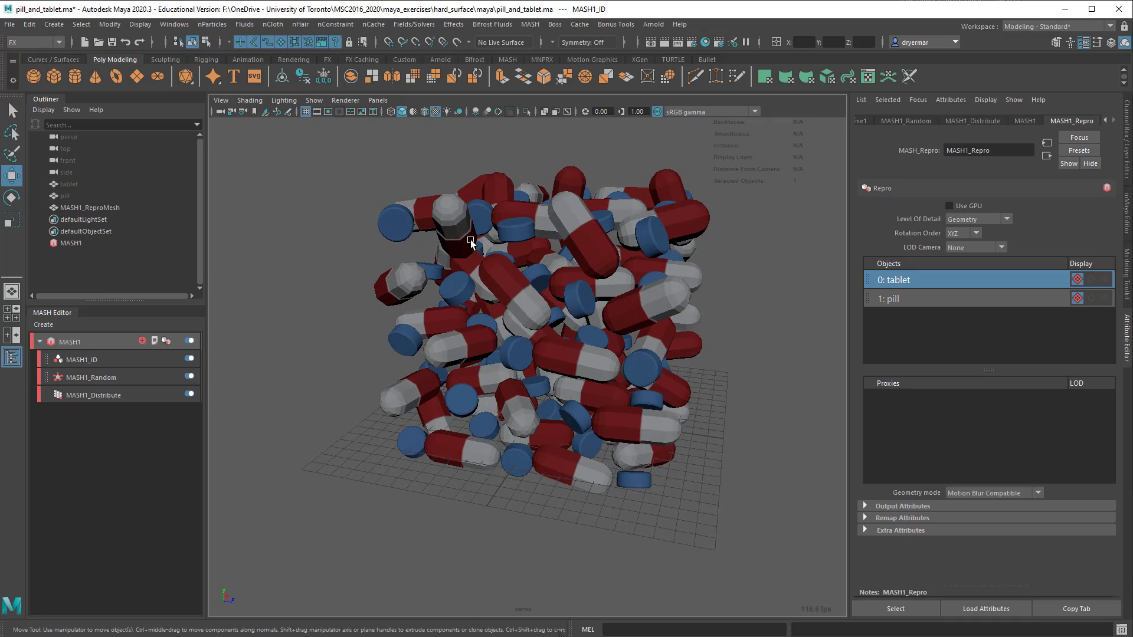
Scale down the original pill object in X, Y and Z, trying 0.75 and settling on 0.7
{"action": "left_click", "coordinate": [66, 198]}
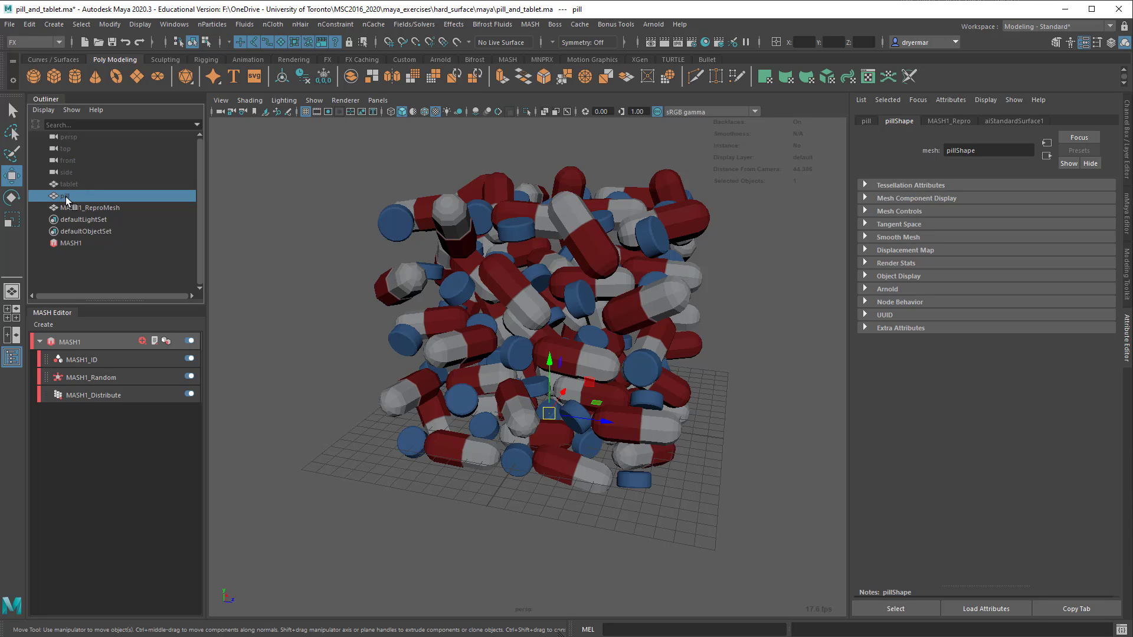
{"action": "middle_click_drag", "start_coordinate": [66, 199], "coordinate": [66, 200]}
{"action": "left_click", "coordinate": [1127, 131]}
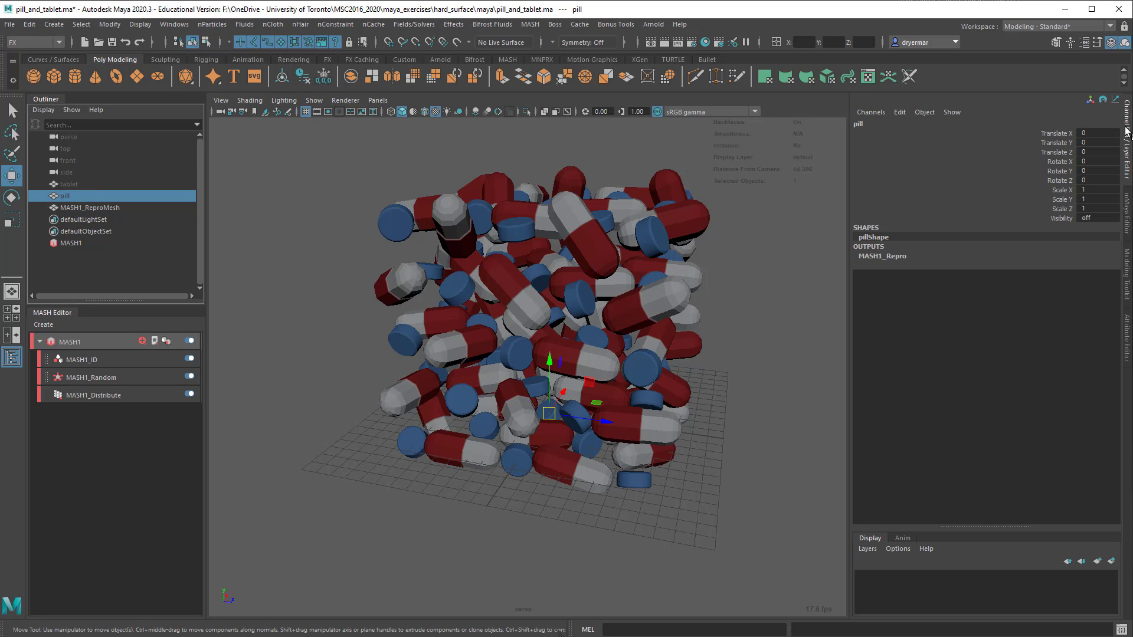
{"action": "left_click_drag", "start_coordinate": [1097, 189], "coordinate": [1099, 207]}
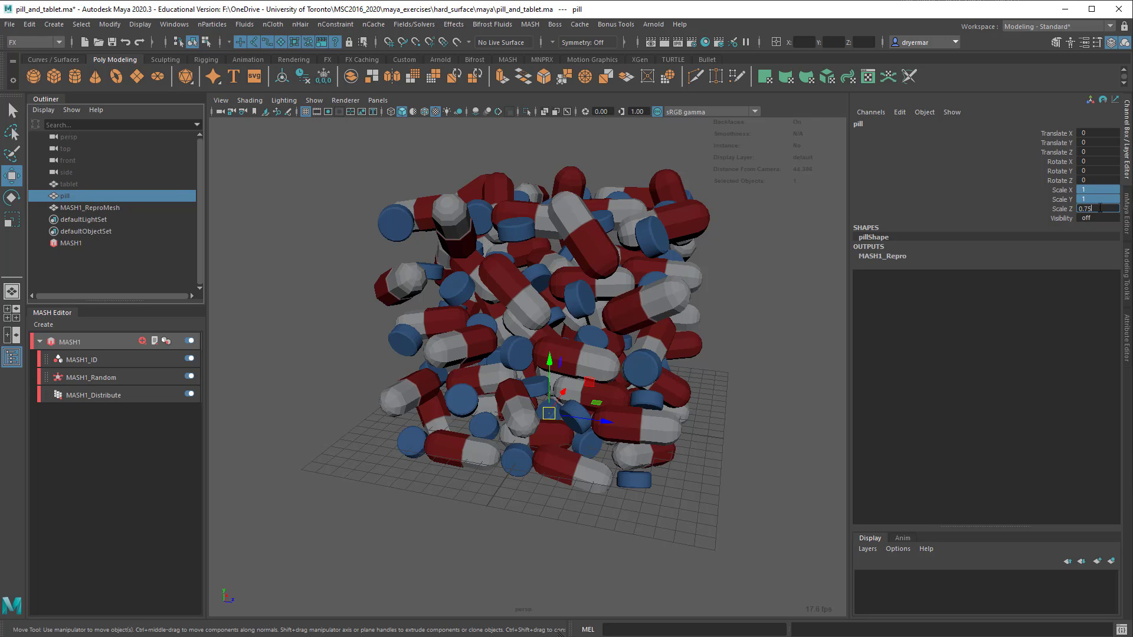
{"action": "key", "text": "Return"}
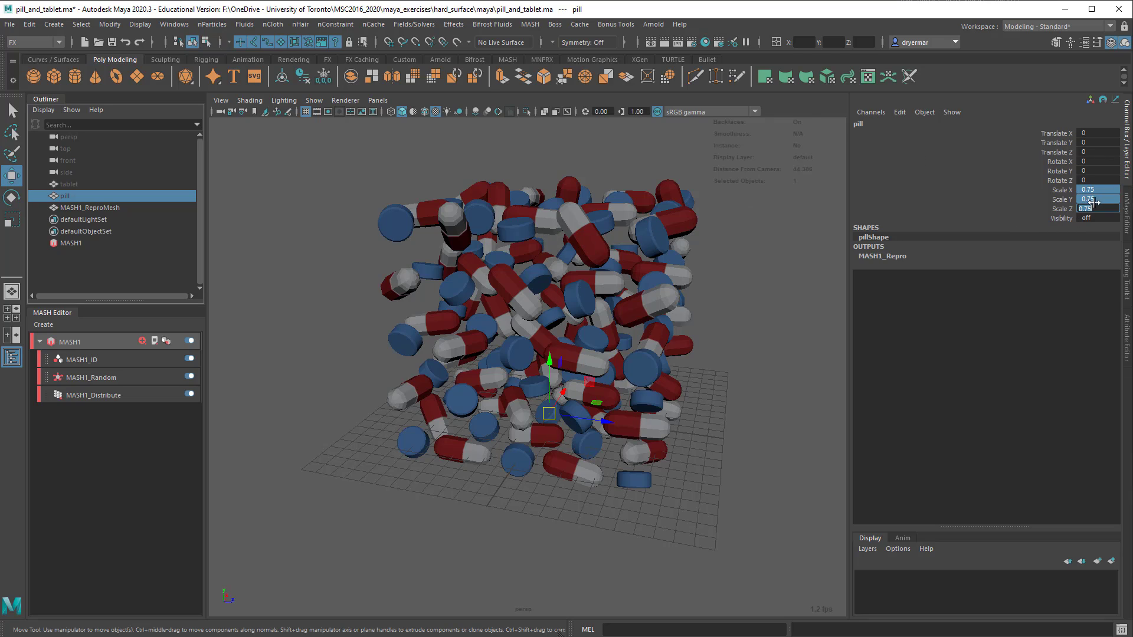
{"action": "type", "text": "0.7"}
{"action": "key", "text": "Return"}
{"action": "left_click_drag", "start_coordinate": [640, 295], "coordinate": [435, 285], "text": "alt"}
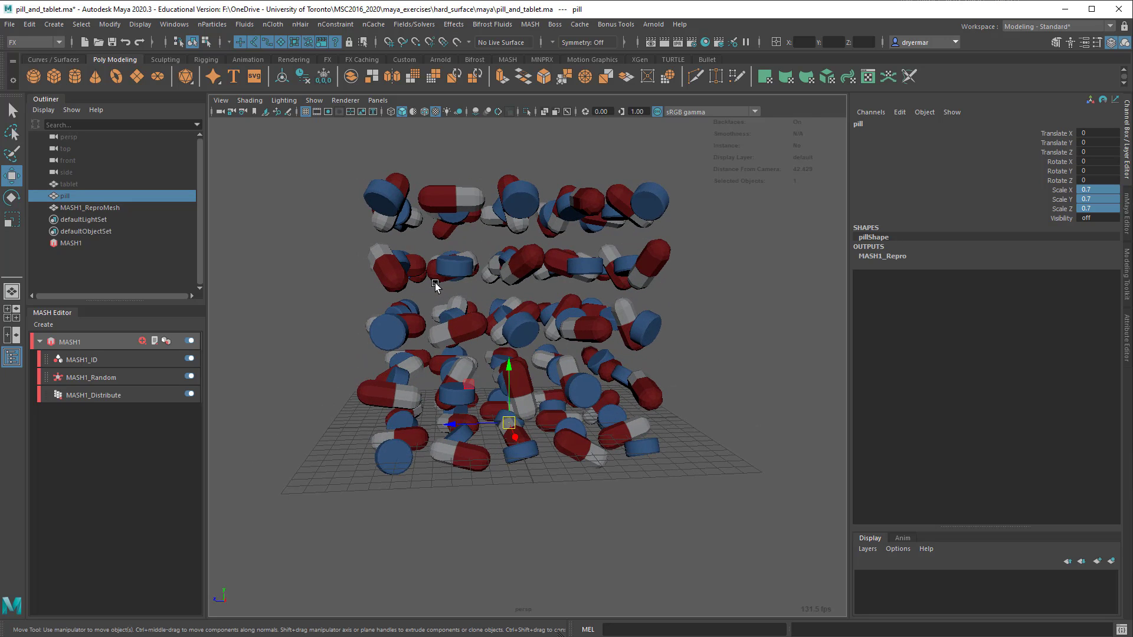
Set the ID node's type to Random and its Random Seed to 21
{"action": "left_click", "coordinate": [91, 397]}
{"action": "left_click", "coordinate": [91, 378]}
{"action": "left_click", "coordinate": [90, 360]}
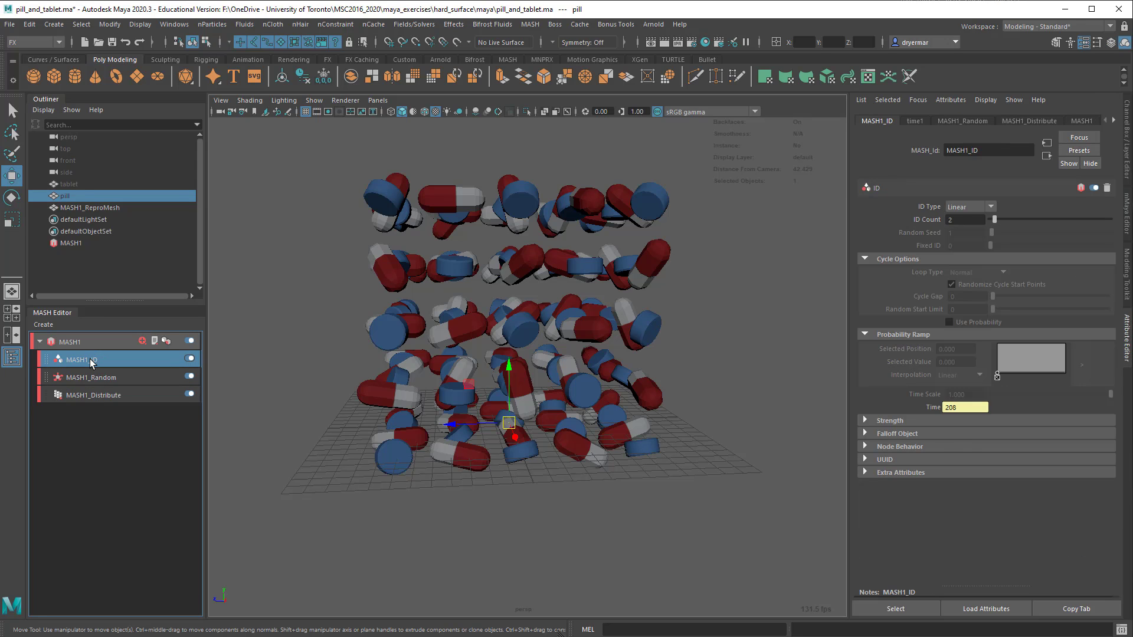
{"action": "left_click", "coordinate": [101, 377]}
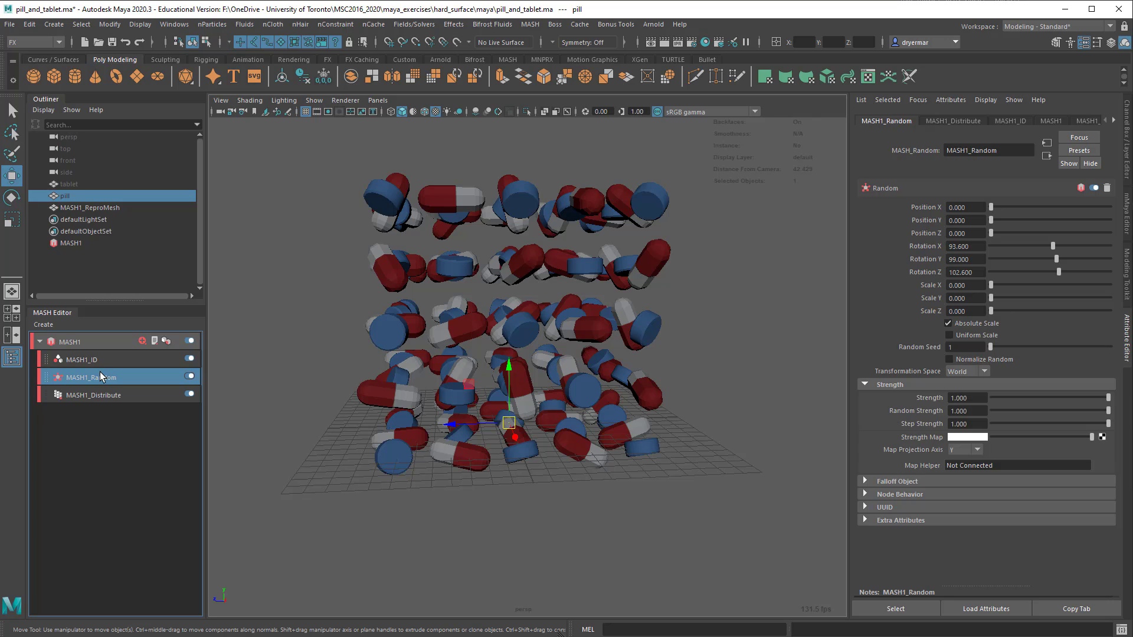
{"action": "left_click", "coordinate": [100, 365]}
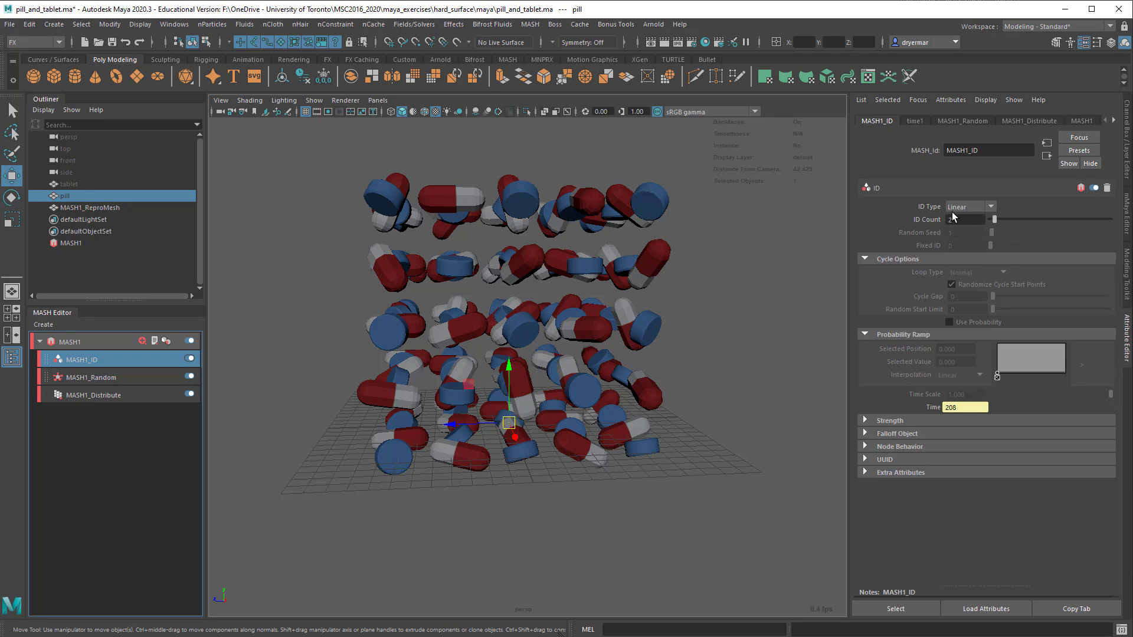
{"action": "left_click_drag", "start_coordinate": [604, 264], "coordinate": [739, 299], "text": "alt"}
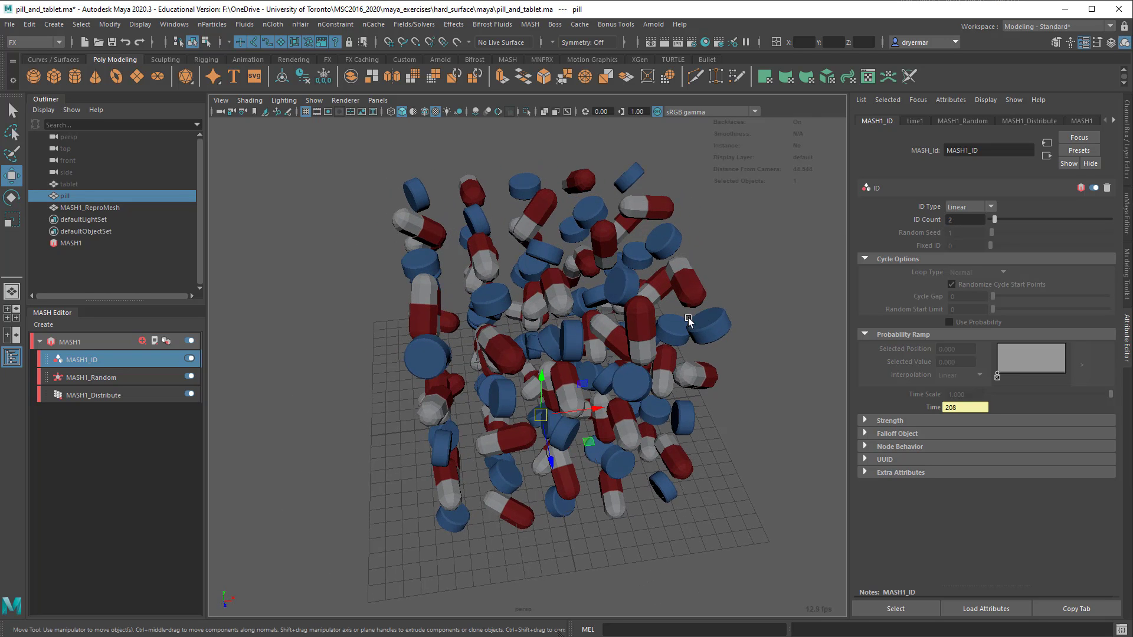
{"action": "left_click_drag", "start_coordinate": [666, 226], "coordinate": [763, 278], "text": "alt"}
{"action": "left_click", "coordinate": [973, 207]}
{"action": "left_click", "coordinate": [965, 232]}
{"action": "left_click_drag", "start_coordinate": [612, 275], "coordinate": [549, 265], "text": "alt"}
{"action": "left_click_drag", "start_coordinate": [994, 233], "coordinate": [1003, 232]}
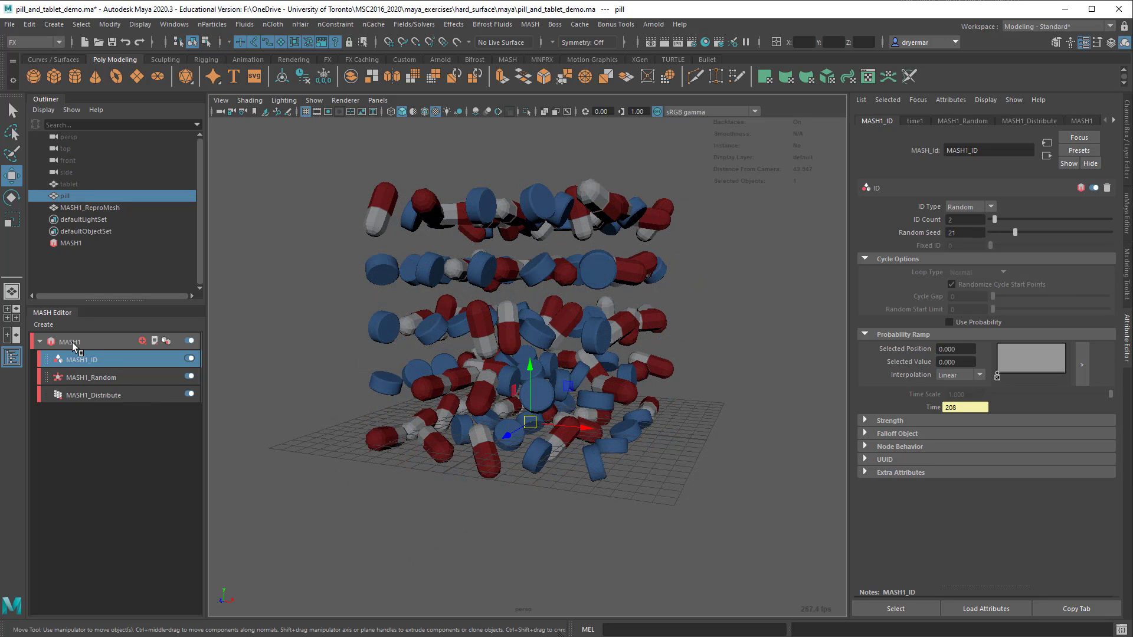
Add a Dynamics node to the MASH1 network
{"action": "left_click", "coordinate": [72, 342]}
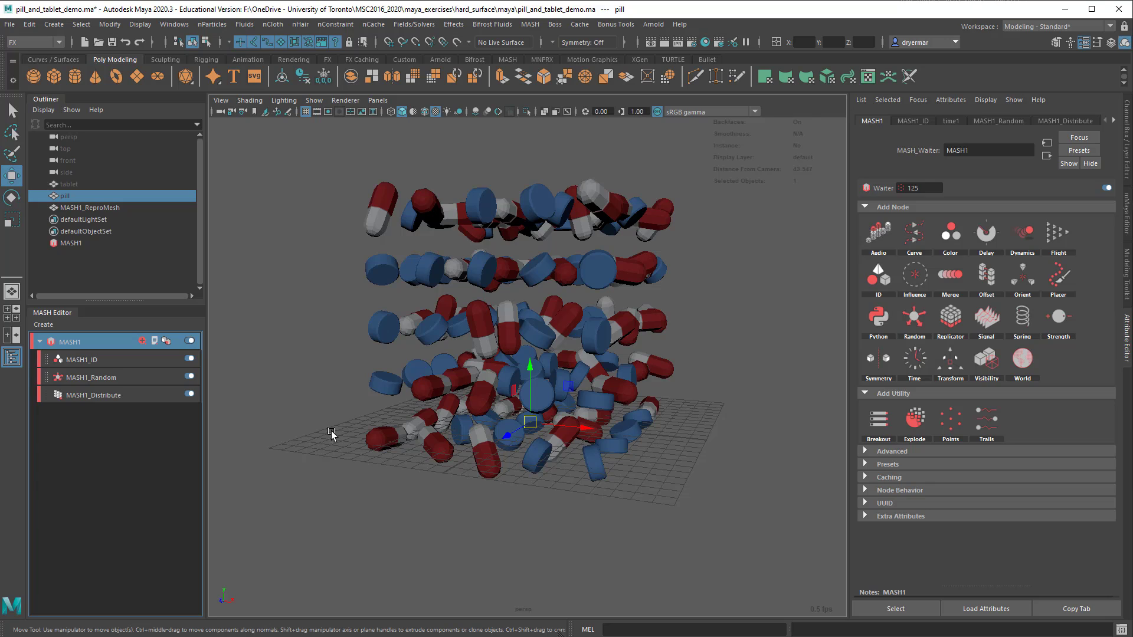
{"action": "left_click", "coordinate": [142, 341]}
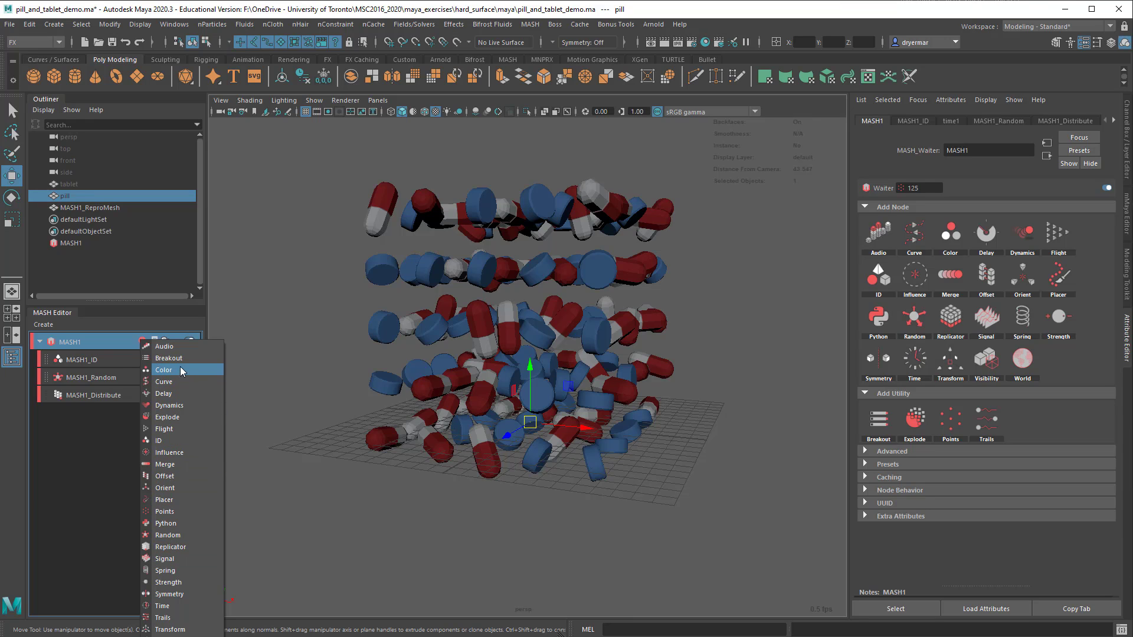
{"action": "left_click", "coordinate": [182, 407]}
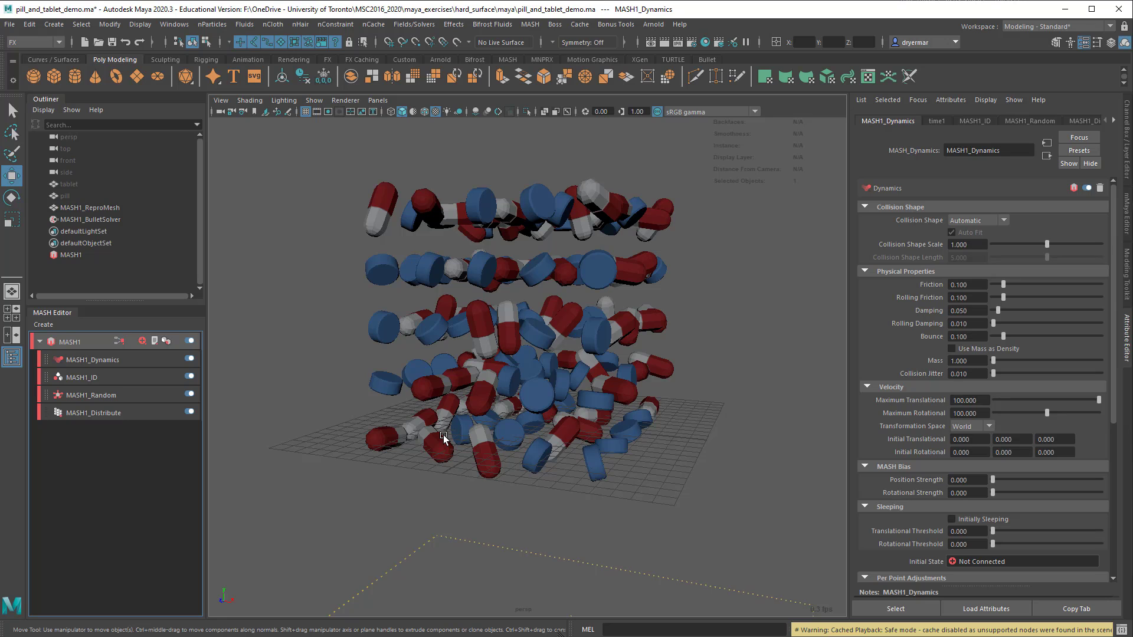
{"action": "left_click_drag", "start_coordinate": [374, 406], "coordinate": [661, 449], "text": "alt"}
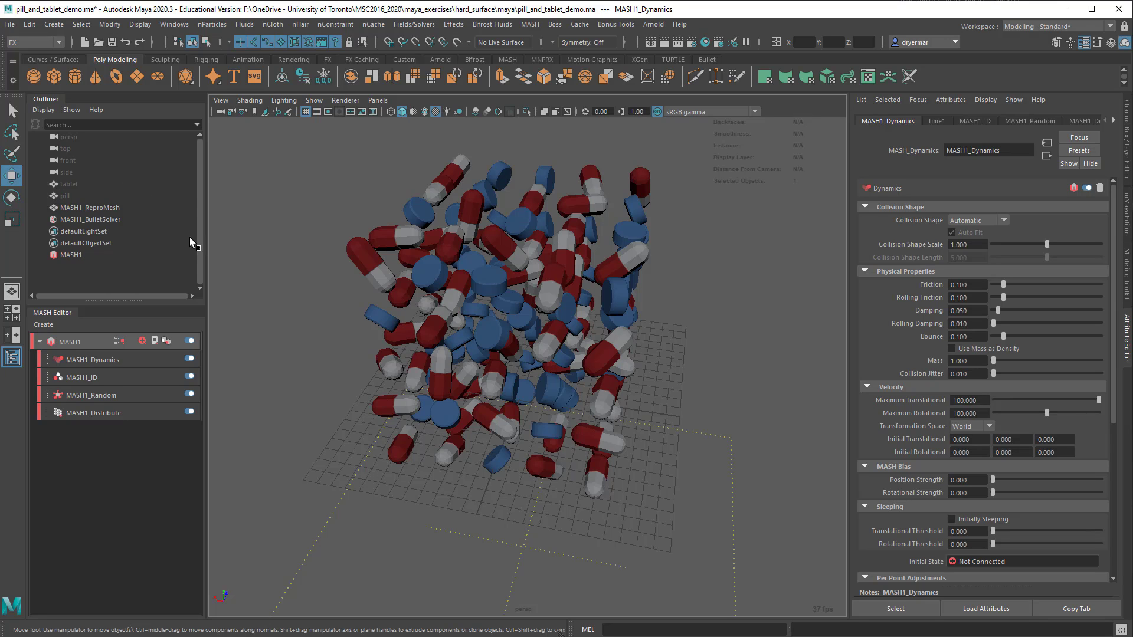
Select the MASH1_BulletSolver and examine its ground plane beneath the pills and tablets from several angles
{"action": "left_click", "coordinate": [79, 220]}
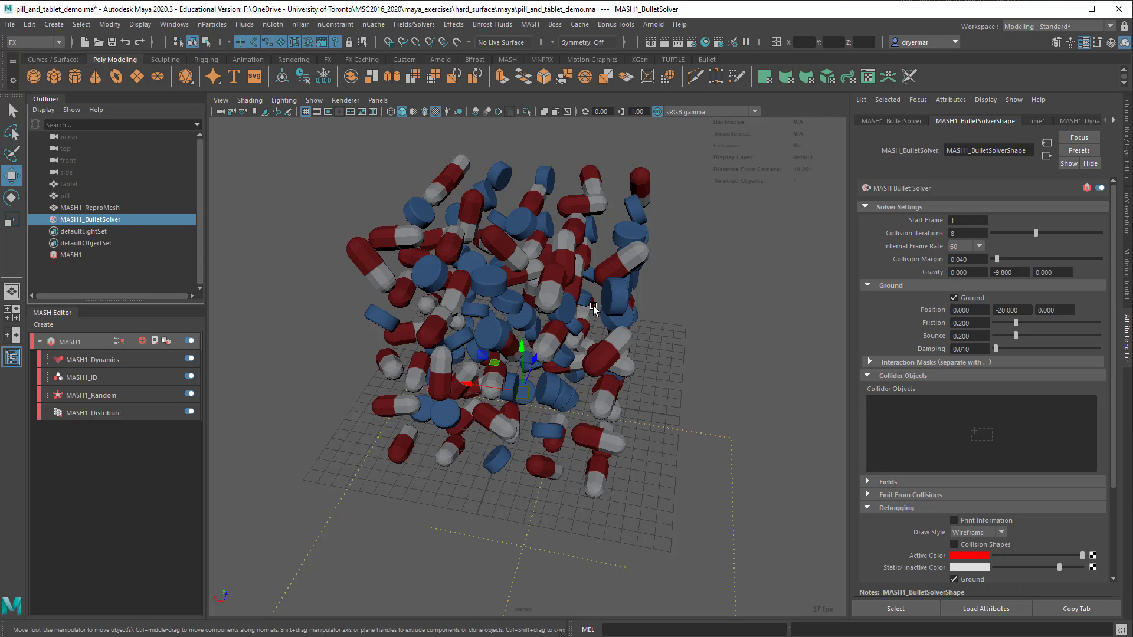
{"action": "left_click_drag", "start_coordinate": [594, 307], "coordinate": [485, 291], "text": "alt"}
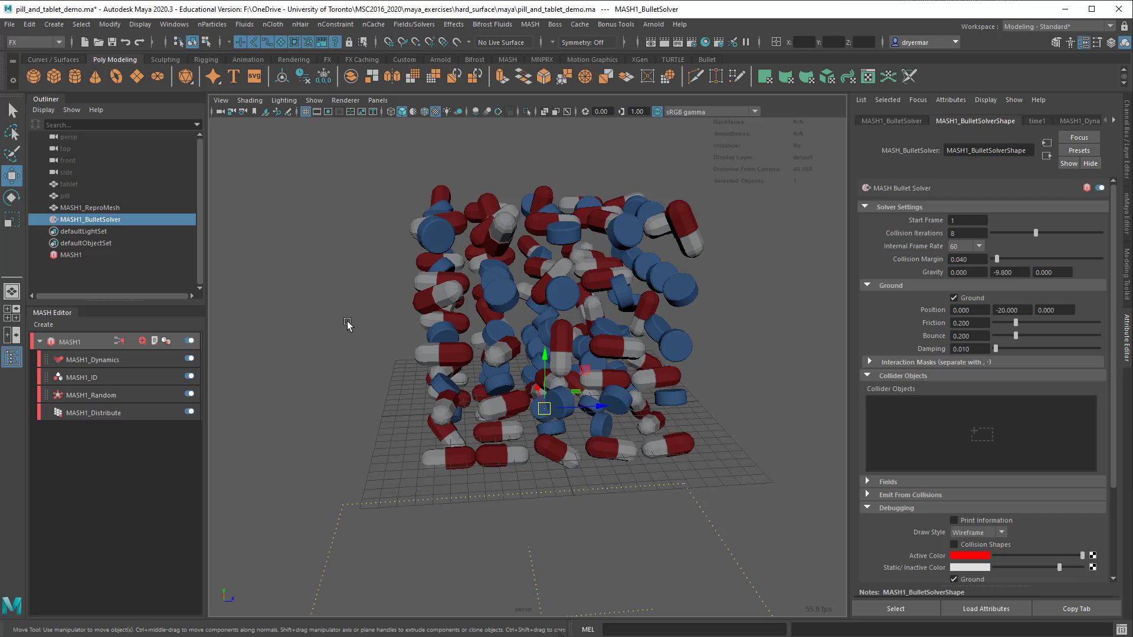
{"action": "left_click_drag", "start_coordinate": [348, 323], "coordinate": [470, 334], "text": "alt"}
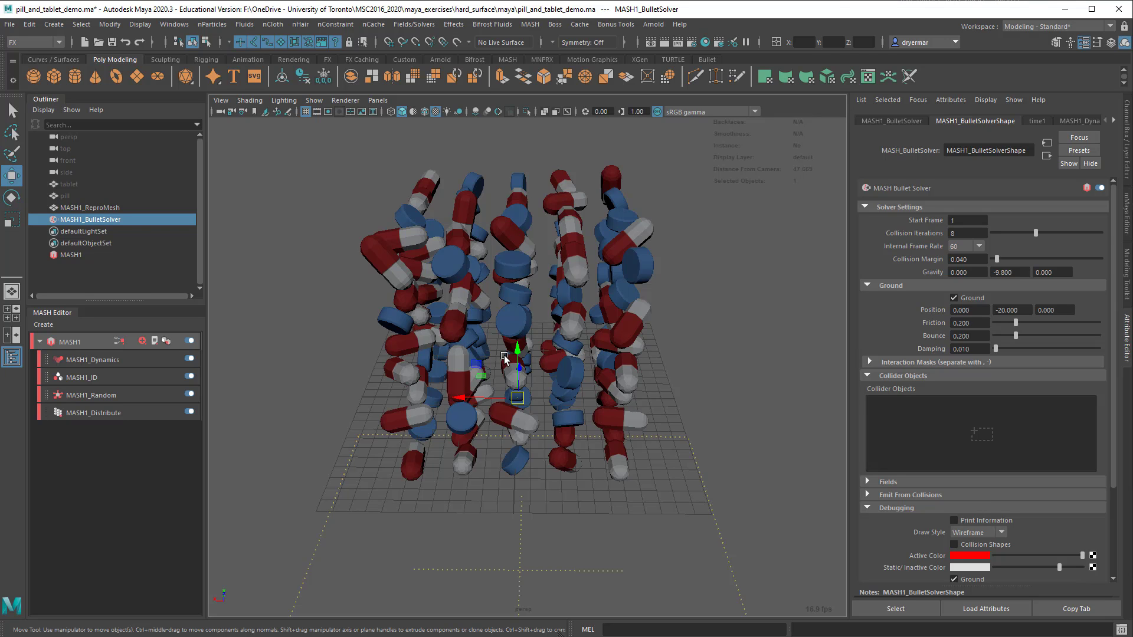
{"action": "left_click_drag", "start_coordinate": [505, 359], "coordinate": [530, 367], "text": "alt"}
{"action": "right_click_drag", "start_coordinate": [610, 396], "coordinate": [487, 371], "text": "alt"}
{"action": "left_click_drag", "start_coordinate": [487, 370], "coordinate": [456, 369], "text": "alt"}
{"action": "right_click_drag", "start_coordinate": [583, 412], "coordinate": [512, 377], "text": "alt"}
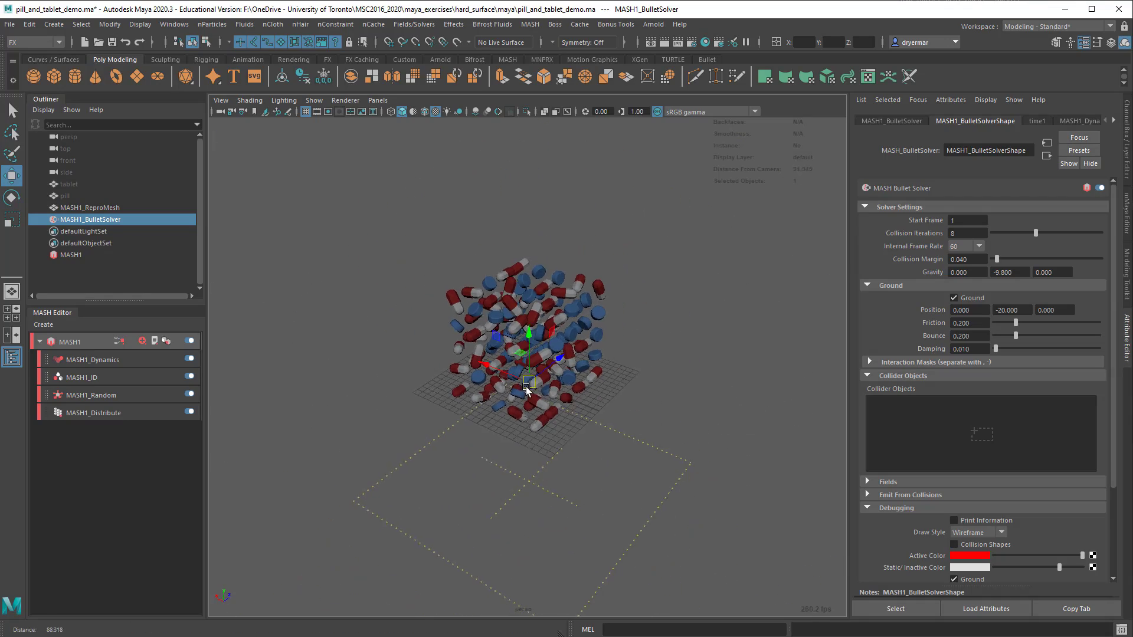
{"action": "middle_click_drag", "start_coordinate": [512, 376], "coordinate": [499, 321], "text": "alt"}
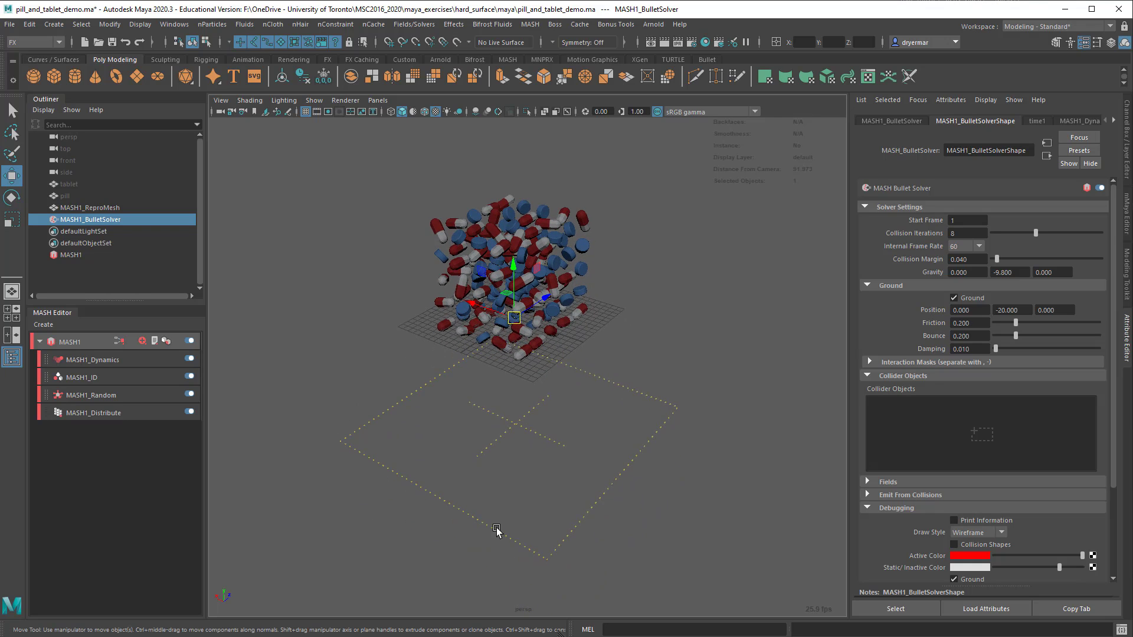
{"action": "left_click_drag", "start_coordinate": [574, 519], "coordinate": [599, 512], "text": "alt"}
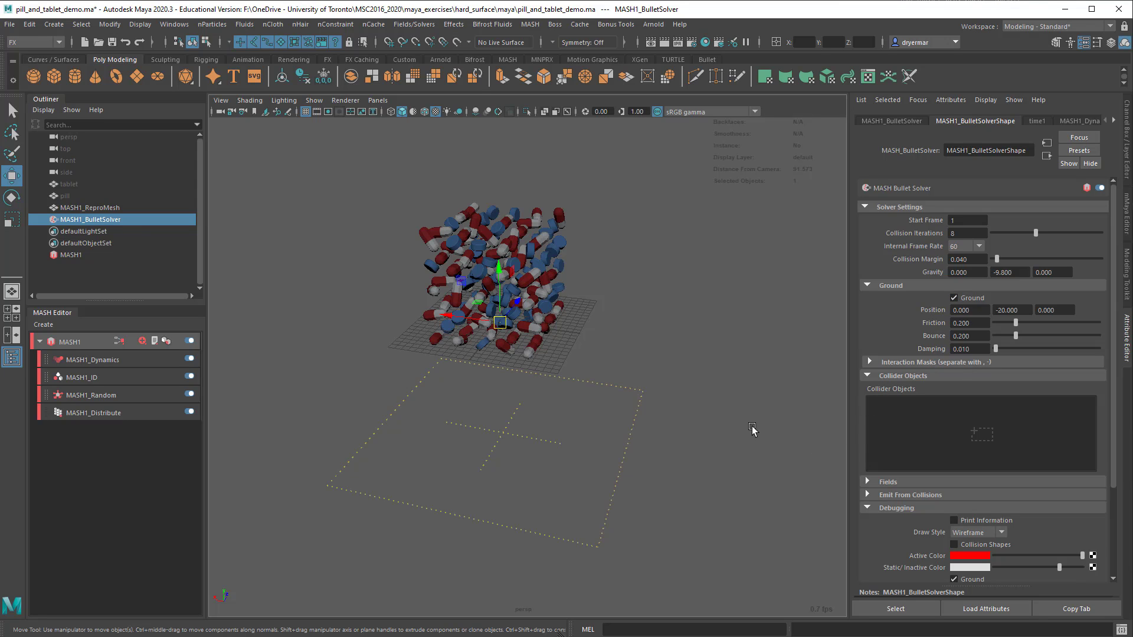
Set the timeline's playback speed to Play Every Frame, Max Real-time and play the simulation
{"action": "right_click", "coordinate": [718, 607]}
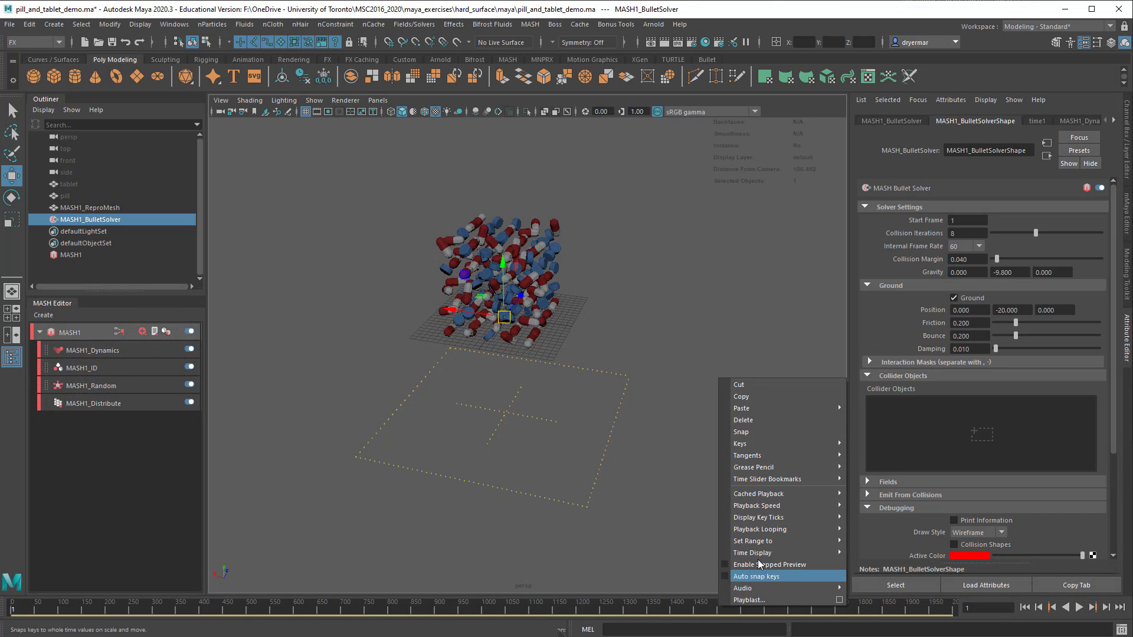
{"action": "mouse_move", "coordinate": [771, 508]}
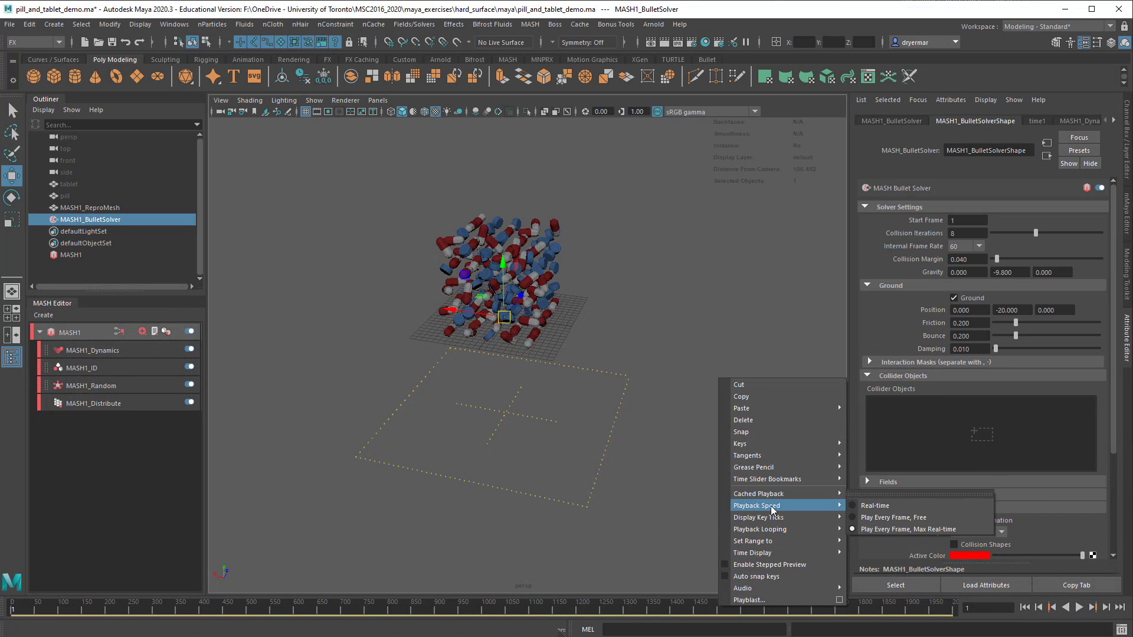
{"action": "right_click", "coordinate": [594, 613]}
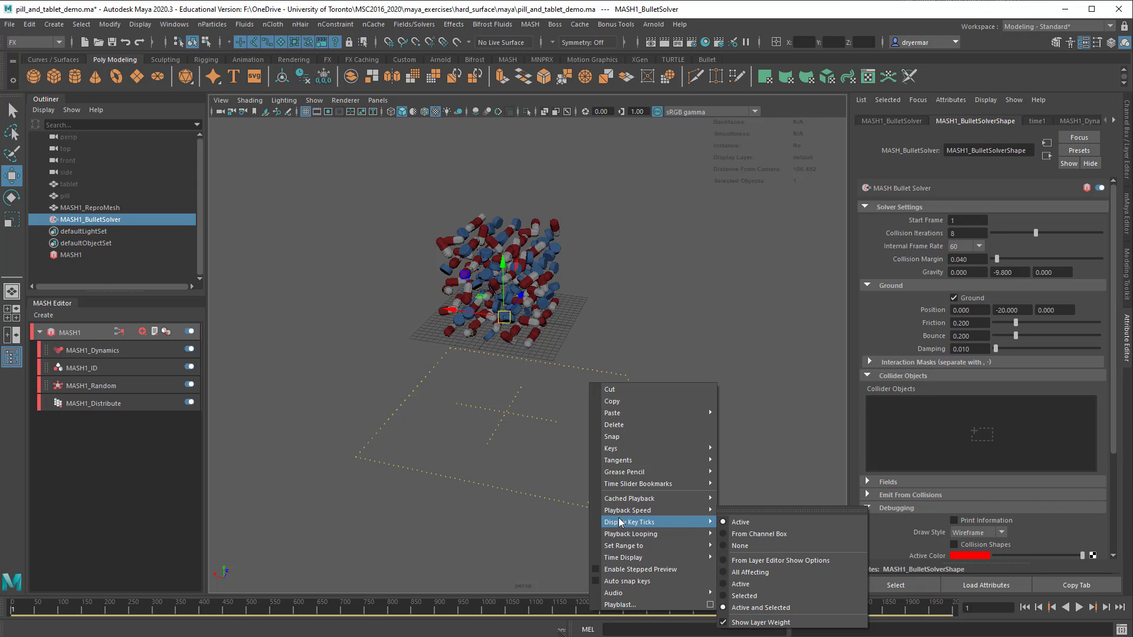
{"action": "mouse_move", "coordinate": [622, 515]}
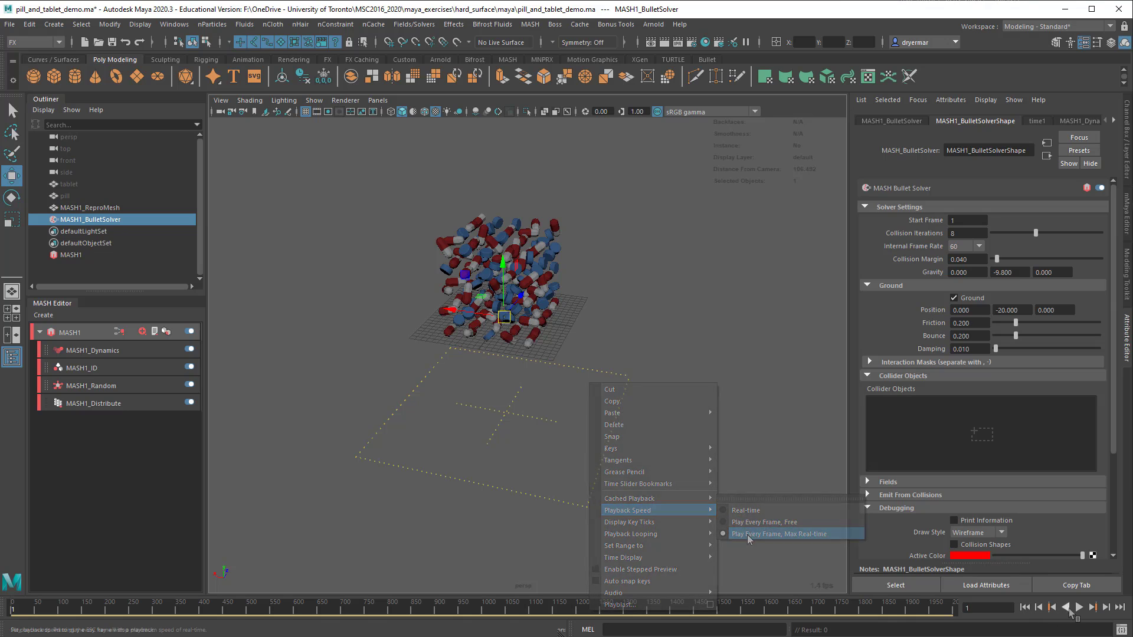
{"action": "left_click", "coordinate": [761, 522]}
{"action": "left_click", "coordinate": [1079, 607]}
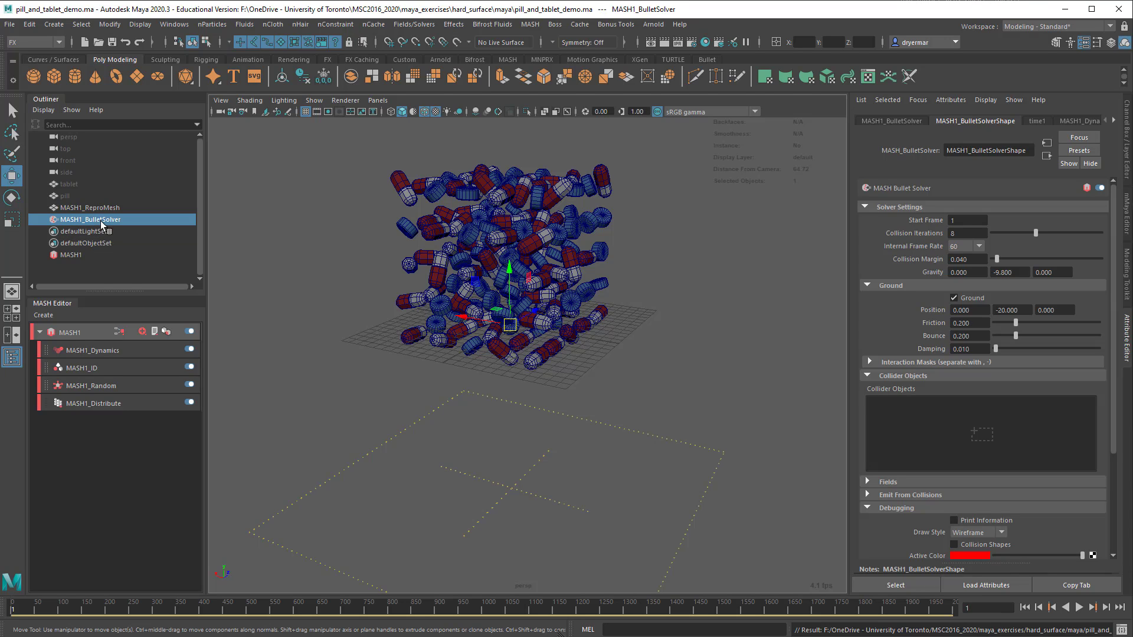
Review the Dynamics node's Collision Shape options, keeping Automatic, and inspect the pill and tablet shapes up close
{"action": "left_click", "coordinate": [92, 352]}
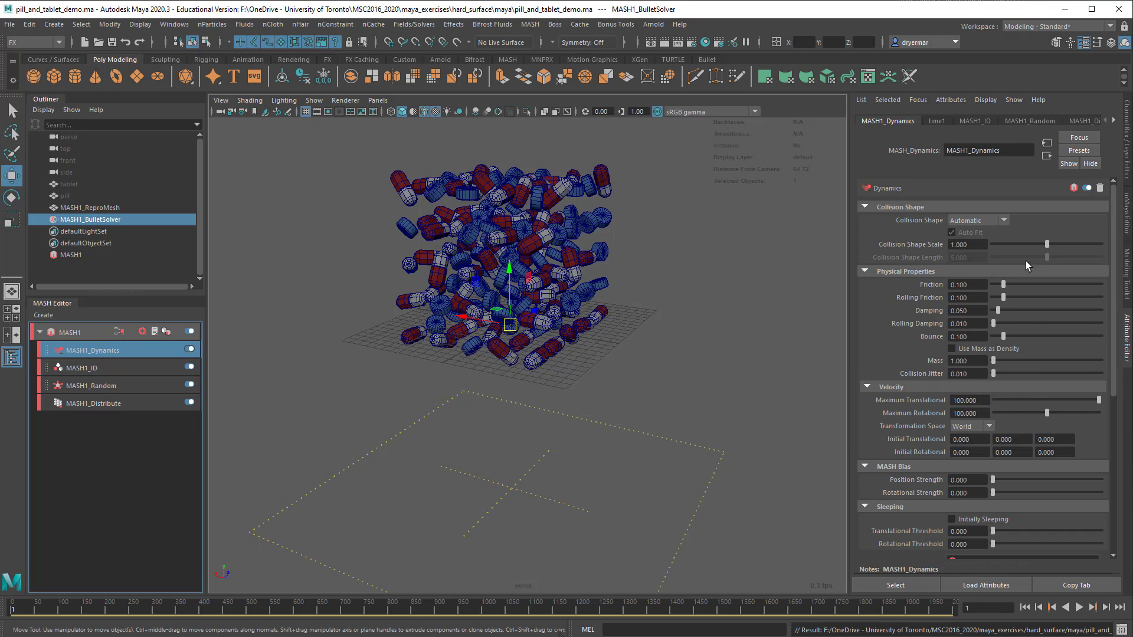
{"action": "left_click", "coordinate": [963, 221]}
{"action": "left_click", "coordinate": [952, 223]}
{"action": "scroll", "coordinate": [458, 190], "scroll_direction": "up", "scroll_amount": 8}
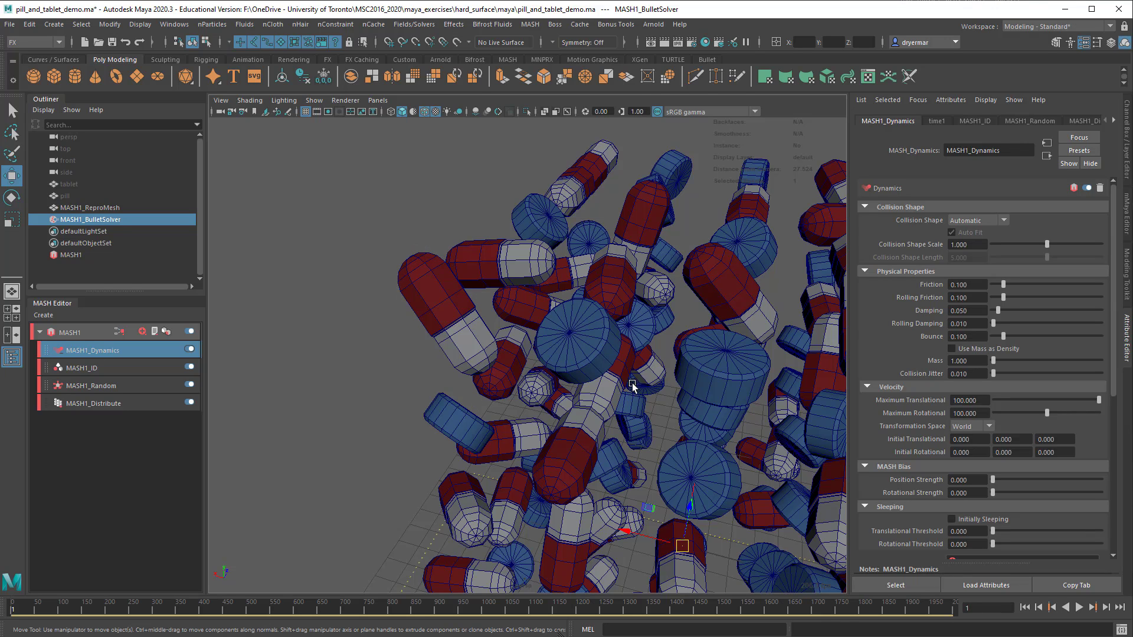
{"action": "right_click_drag", "start_coordinate": [686, 406], "coordinate": [584, 385], "text": "alt"}
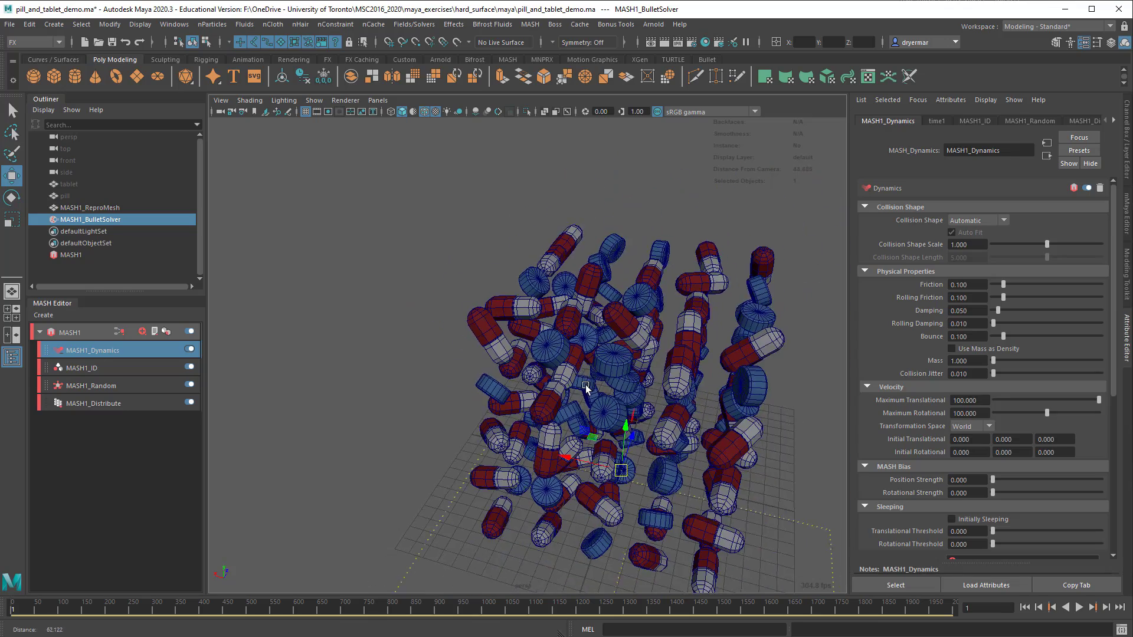
Try the Mesh collision shape on the Dynamics node, and then restore Automatic
{"action": "left_click_drag", "start_coordinate": [583, 387], "coordinate": [682, 373], "text": "alt"}
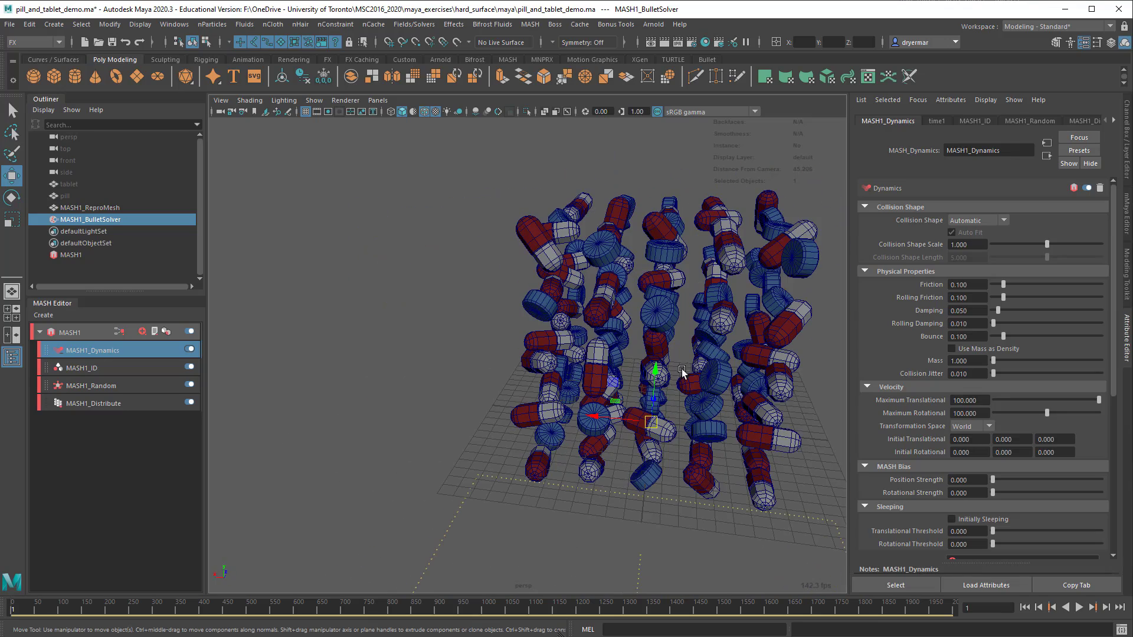
{"action": "left_click", "coordinate": [967, 226]}
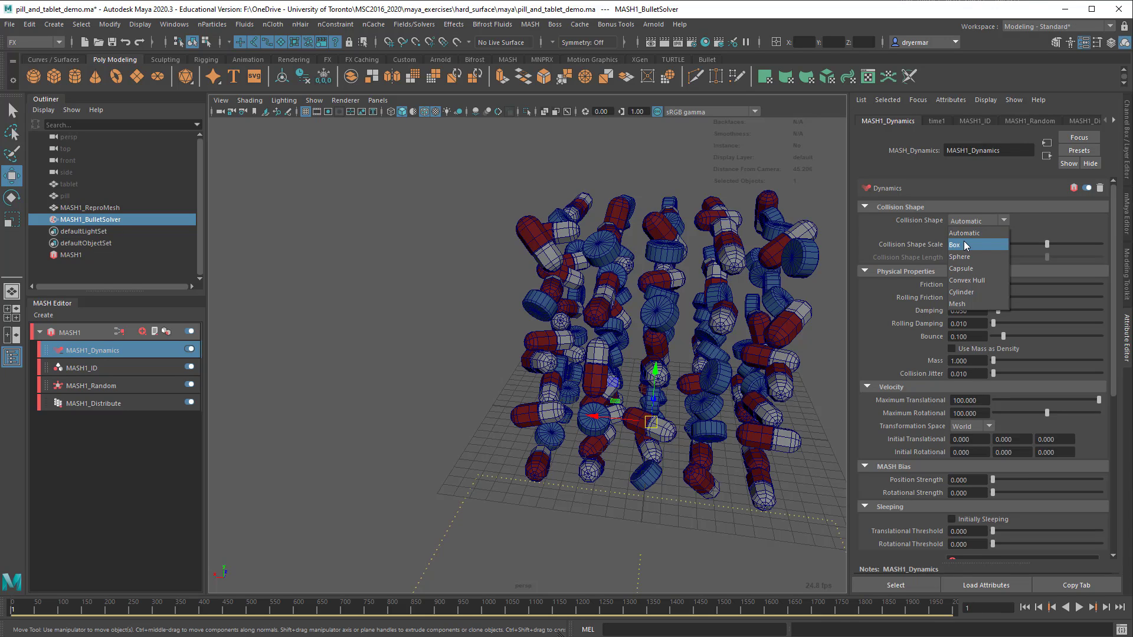
{"action": "left_click", "coordinate": [962, 305]}
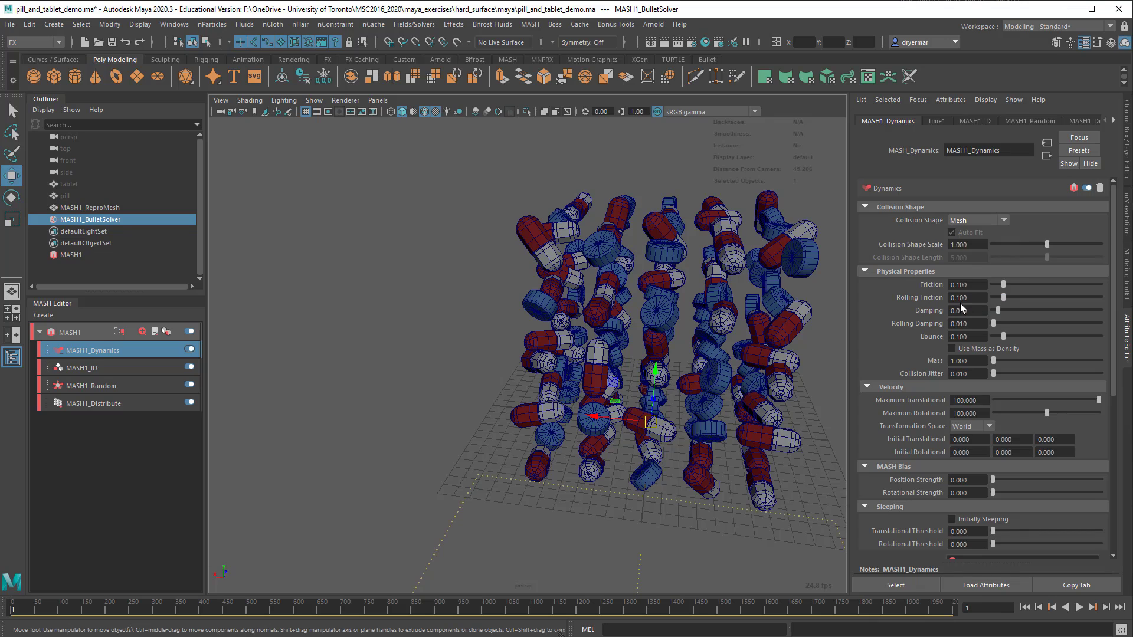
{"action": "right_click_drag", "start_coordinate": [712, 331], "coordinate": [663, 328], "text": "alt"}
{"action": "left_click_drag", "start_coordinate": [662, 329], "coordinate": [642, 314], "text": "alt"}
{"action": "right_click_drag", "start_coordinate": [643, 313], "coordinate": [617, 336], "text": "alt"}
{"action": "middle_click_drag", "start_coordinate": [618, 310], "coordinate": [616, 241], "text": "alt"}
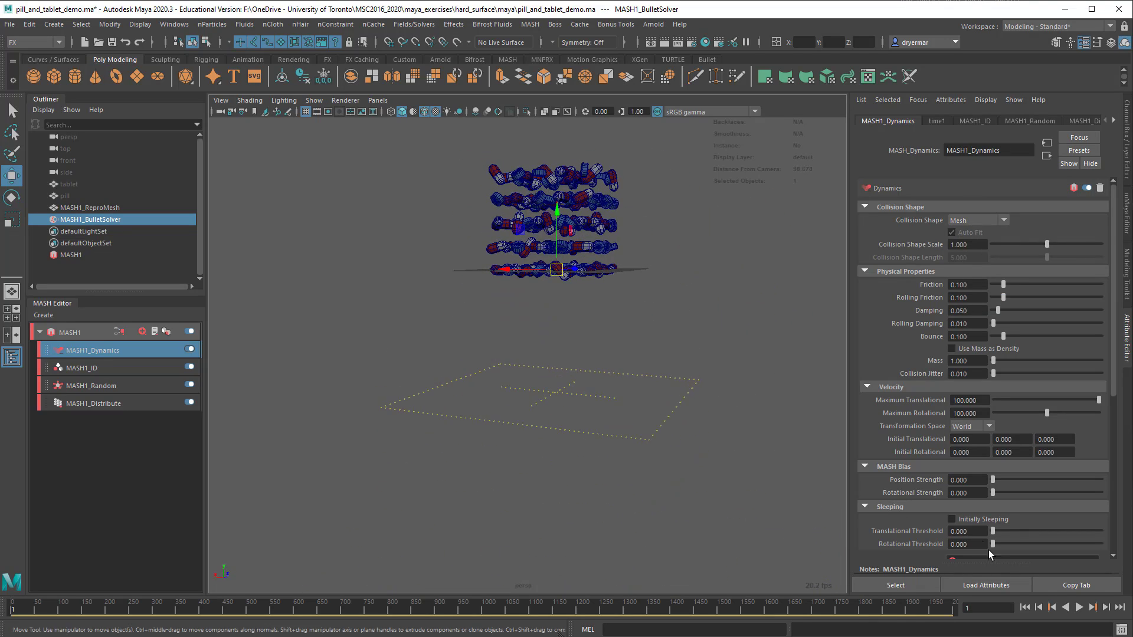
{"action": "right_click_drag", "start_coordinate": [640, 254], "coordinate": [810, 410], "text": "alt"}
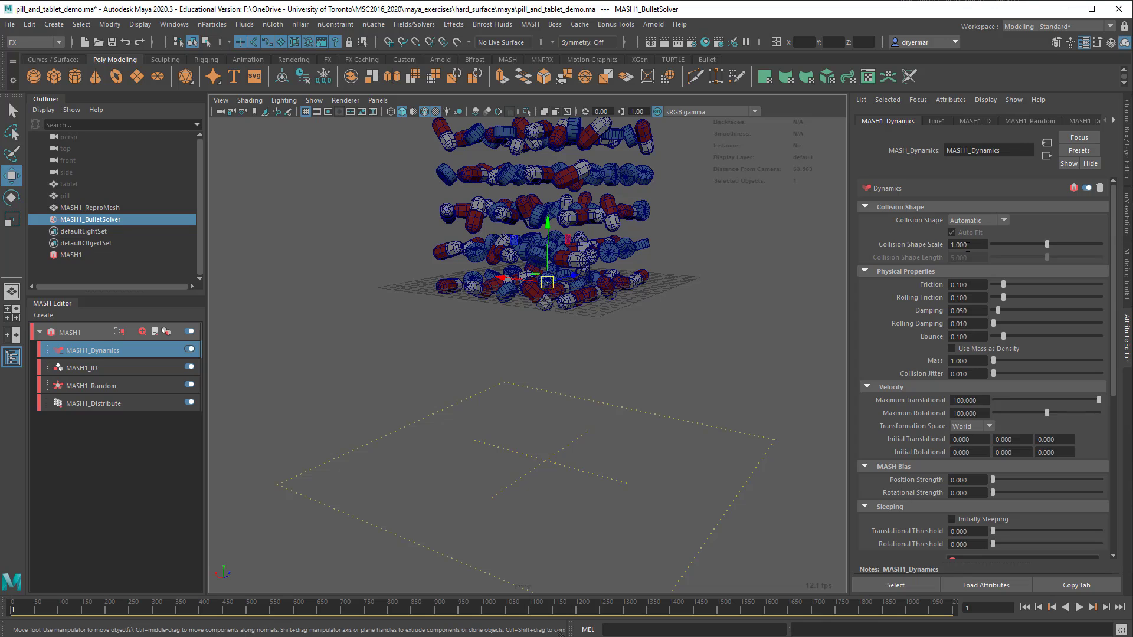
Reset the Dynamics node's Collision Shape Scale to 1.000
{"action": "middle_click_drag", "start_coordinate": [689, 279], "coordinate": [684, 305], "text": "alt"}
{"action": "right_click_drag", "start_coordinate": [659, 295], "coordinate": [729, 293], "text": "alt"}
{"action": "middle_click_drag", "start_coordinate": [729, 293], "coordinate": [717, 335], "text": "alt"}
{"action": "left_click_drag", "start_coordinate": [984, 245], "coordinate": [928, 243]}
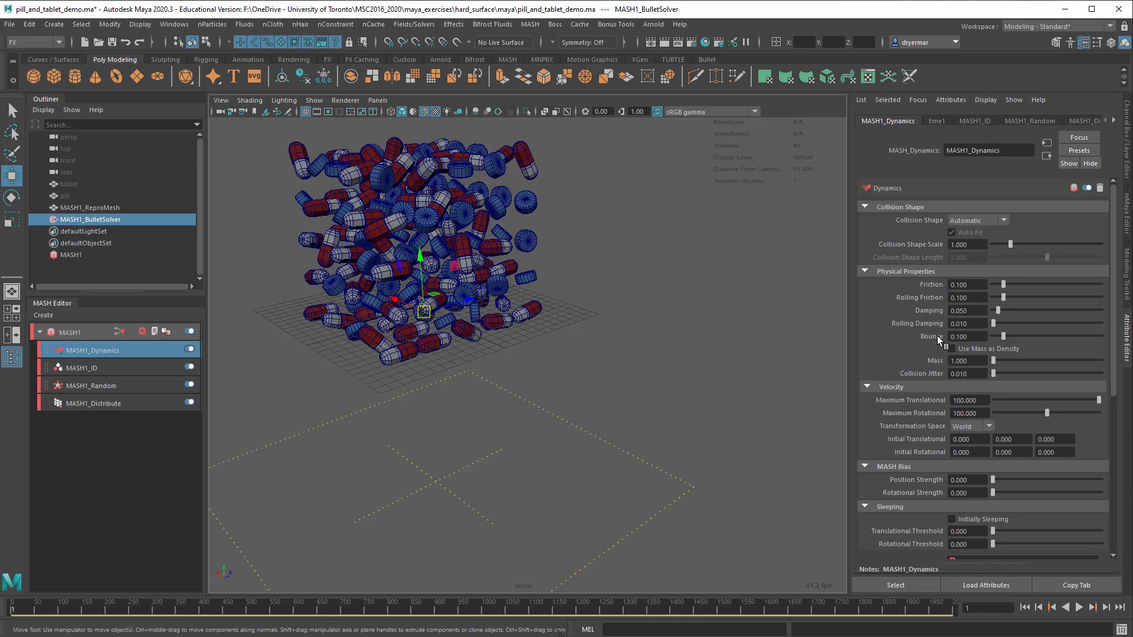
Set the Dynamics node's Friction to 1.000
{"action": "middle_click_drag", "start_coordinate": [468, 270], "coordinate": [536, 330], "text": "alt"}
{"action": "right_click_drag", "start_coordinate": [536, 330], "coordinate": [609, 315], "text": "alt"}
{"action": "scroll", "coordinate": [552, 305], "scroll_direction": "down", "scroll_amount": 6}
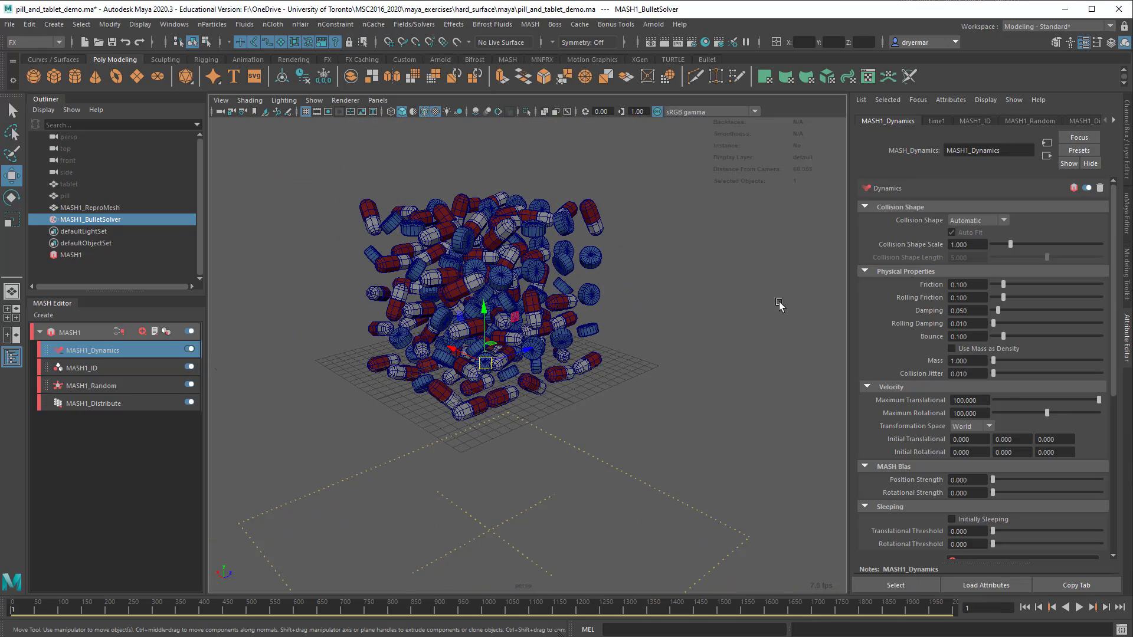
{"action": "middle_click_drag", "start_coordinate": [638, 334], "coordinate": [657, 308], "text": "alt"}
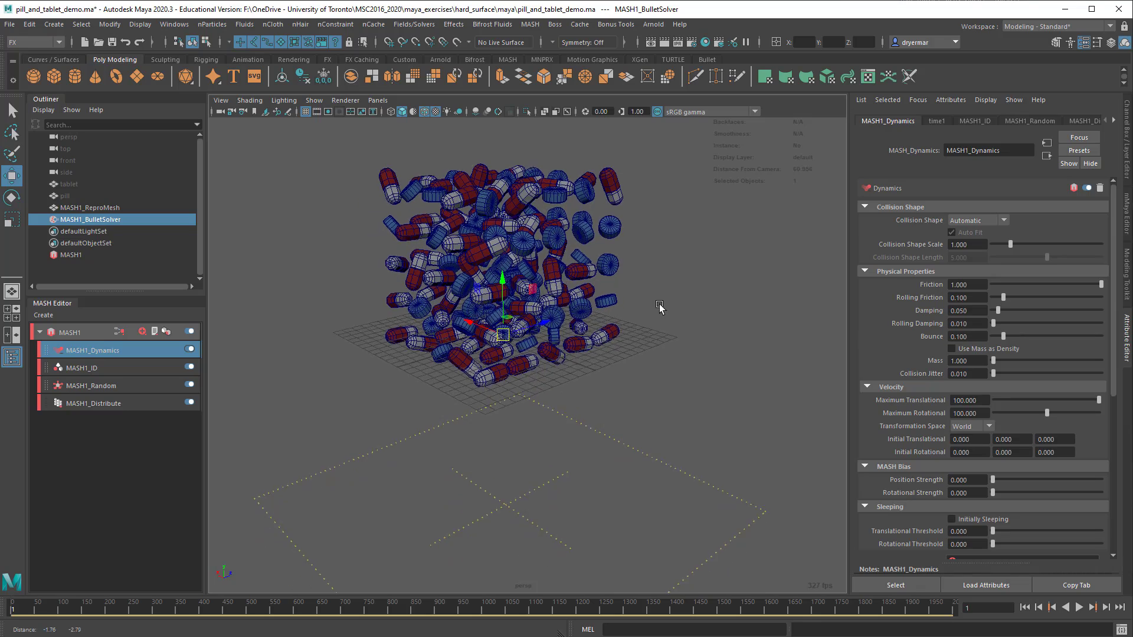
{"action": "right_click_drag", "start_coordinate": [657, 309], "coordinate": [638, 311], "text": "alt"}
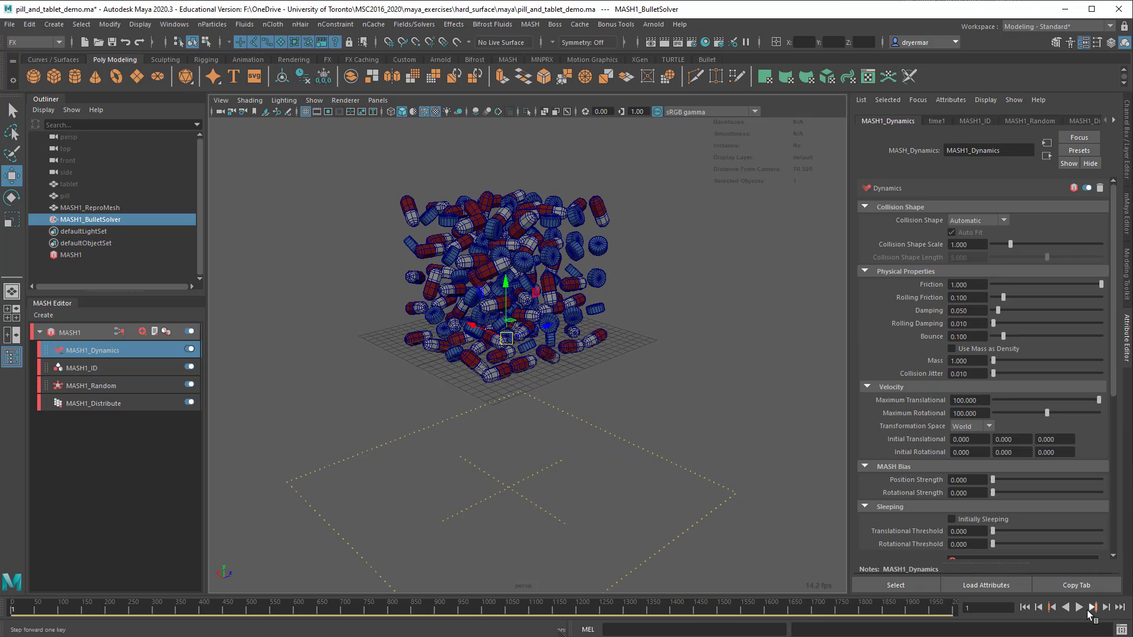
Play the simulation to check how the pills and tablets pile up, and rewind to the first frame
{"action": "left_click", "coordinate": [1079, 608]}
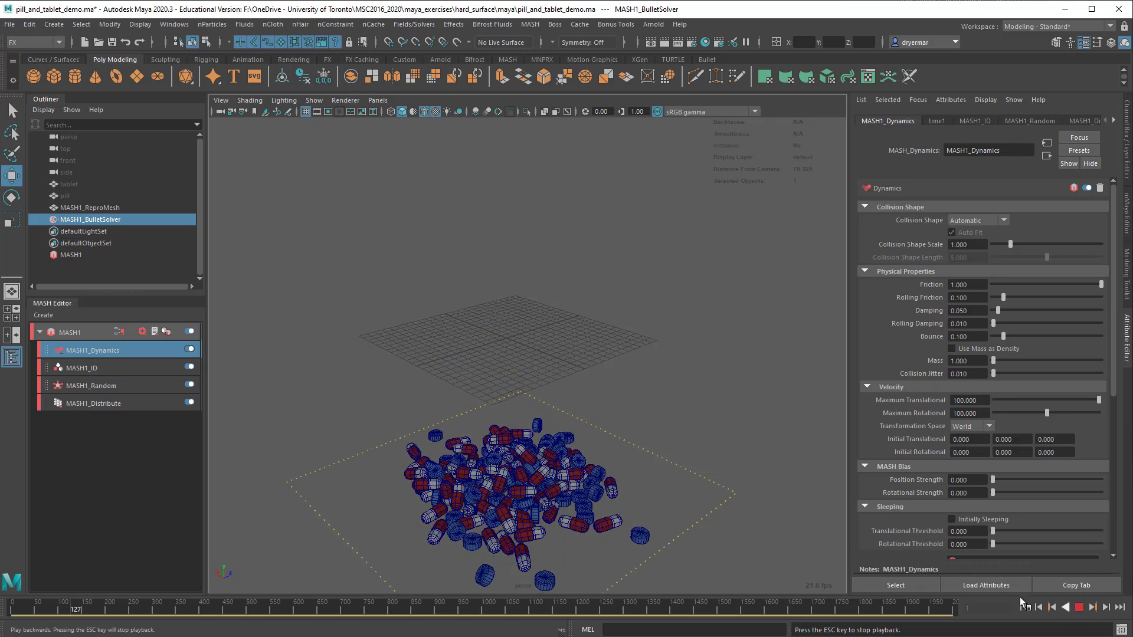
{"action": "left_click", "coordinate": [1079, 608]}
{"action": "left_click_drag", "start_coordinate": [619, 354], "coordinate": [574, 353], "text": "alt"}
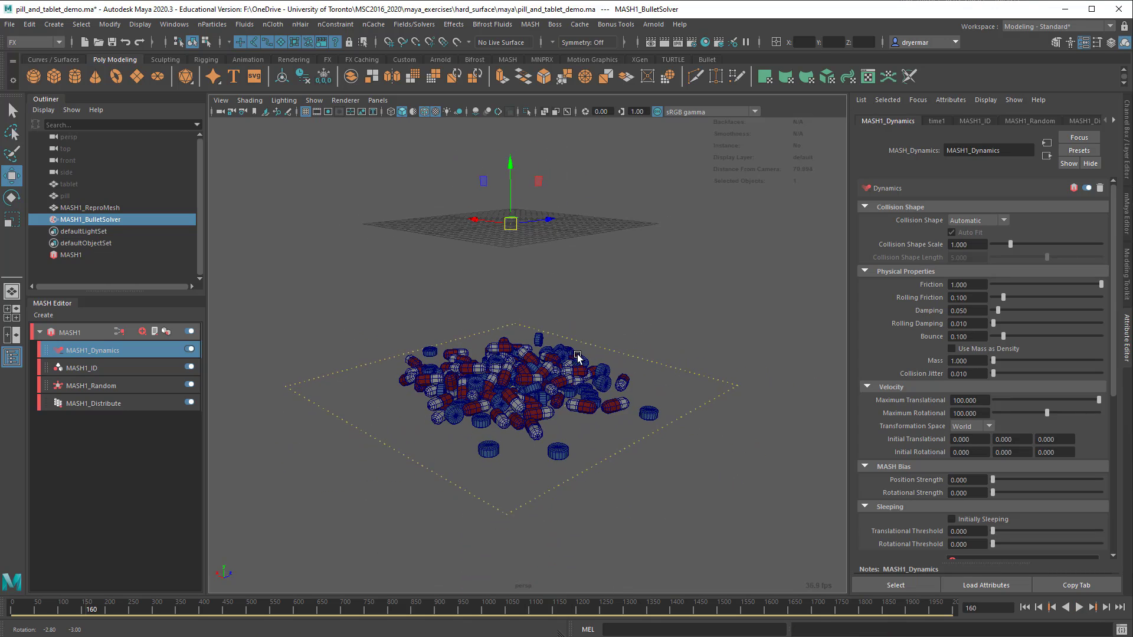
{"action": "left_click", "coordinate": [1025, 607]}
Try a 3 by 3 by 3 Distribute grid with distances X 6.535, Y 6.980 and Z 6.832, and play the simulation
{"action": "left_click", "coordinate": [94, 404]}
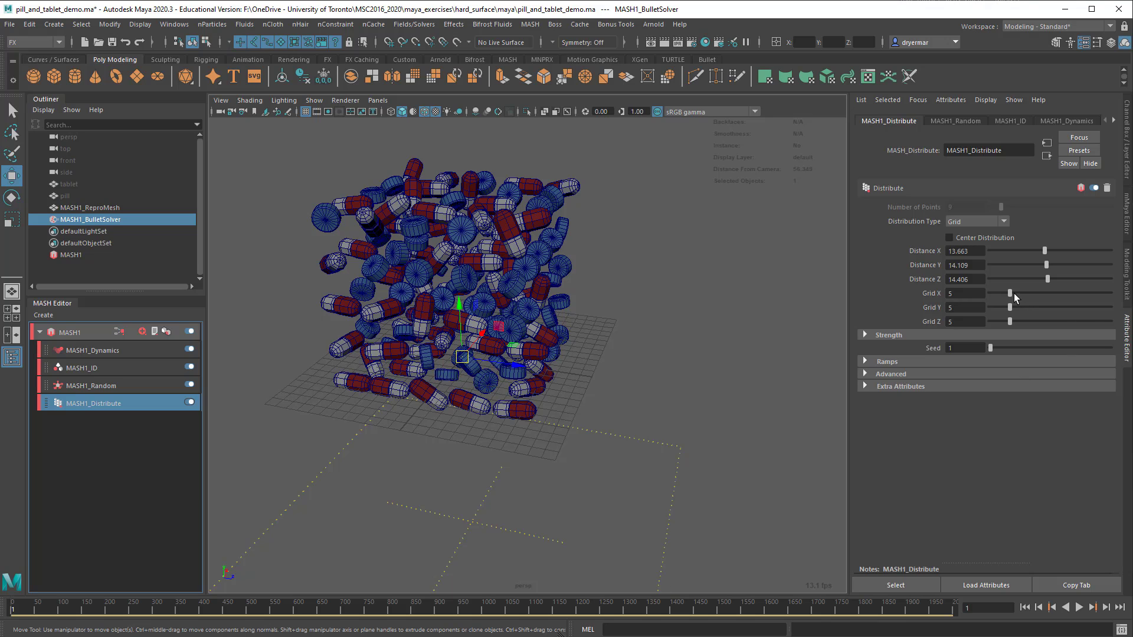
{"action": "left_click_drag", "start_coordinate": [1009, 293], "coordinate": [1000, 293]}
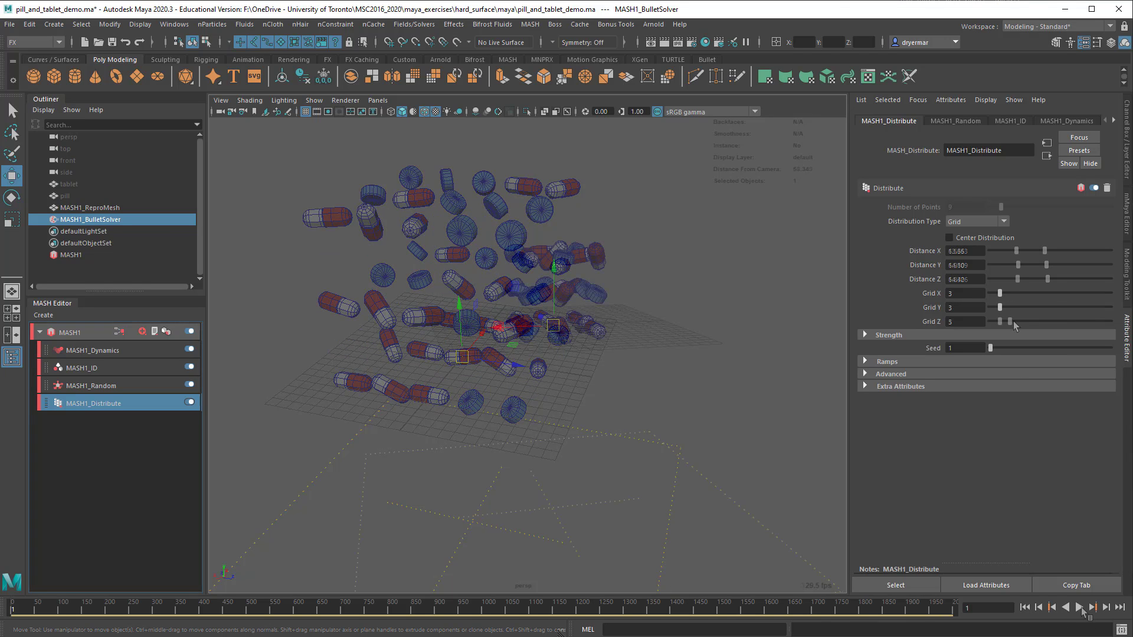
{"action": "left_click", "coordinate": [1078, 608]}
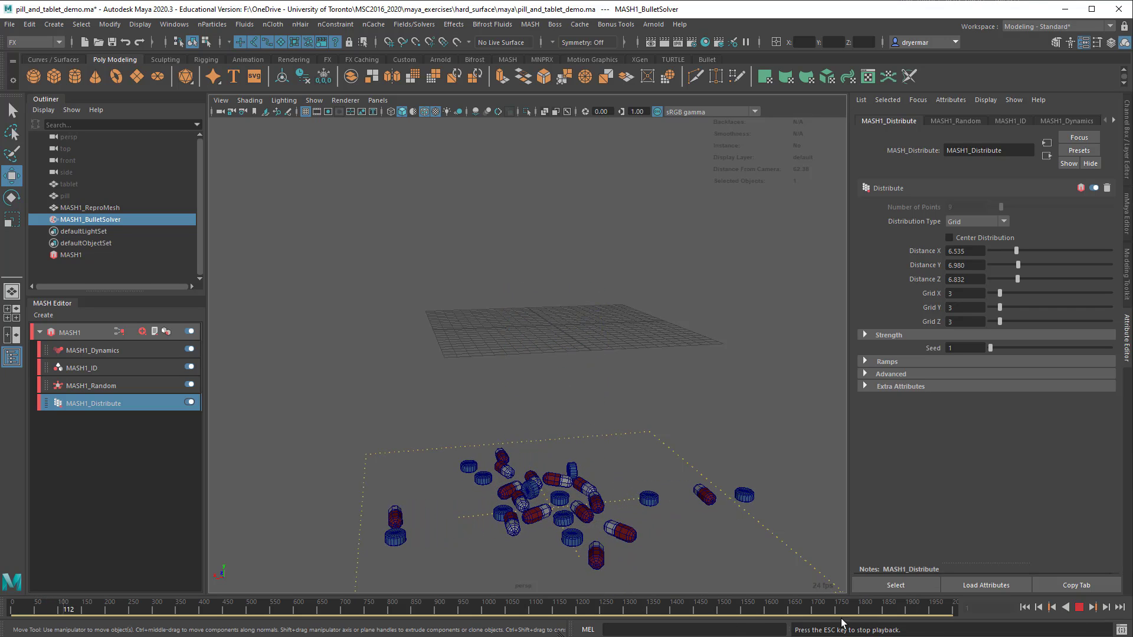
{"action": "left_click", "coordinate": [1079, 606]}
{"action": "left_click_drag", "start_coordinate": [761, 511], "coordinate": [541, 460], "text": "alt"}
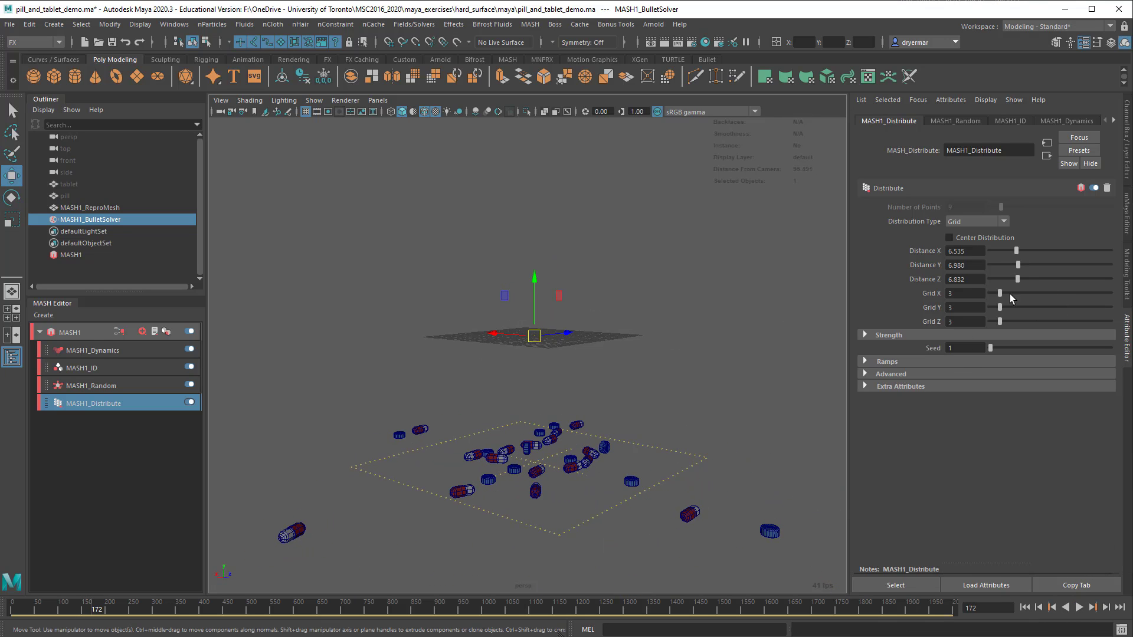
Set the Distribute distances to X 9.505, Y 9.653 and Z 10.248, and Grid X, Y and Z to 5
{"action": "left_click_drag", "start_coordinate": [1016, 254], "coordinate": [1028, 255]}
{"action": "left_click", "coordinate": [1024, 607]}
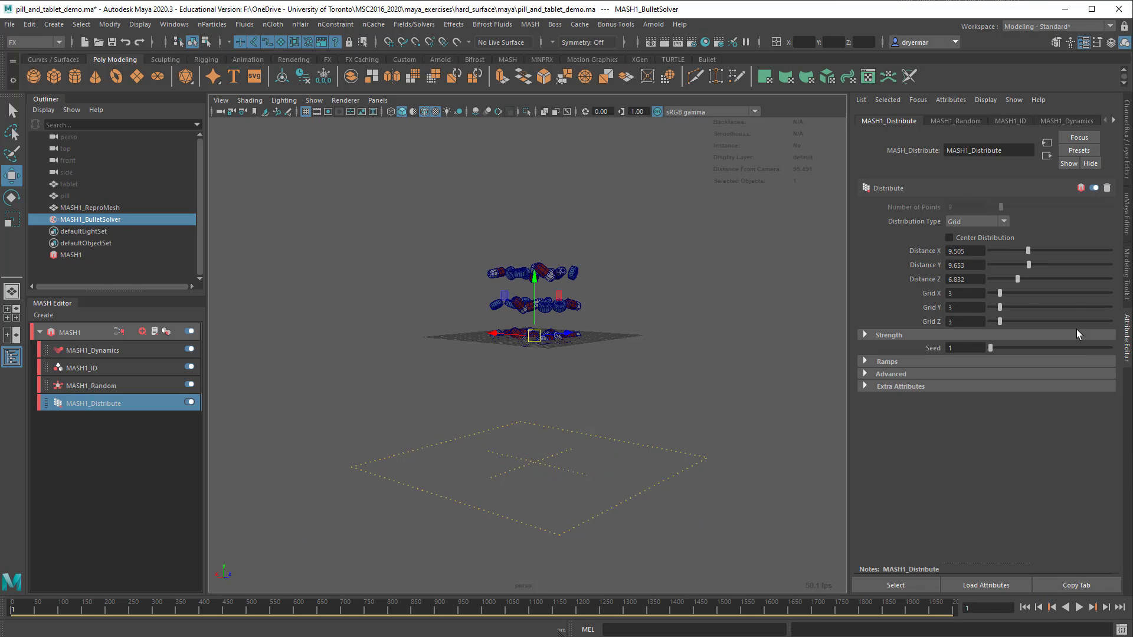
{"action": "left_click_drag", "start_coordinate": [1021, 281], "coordinate": [1012, 308]}
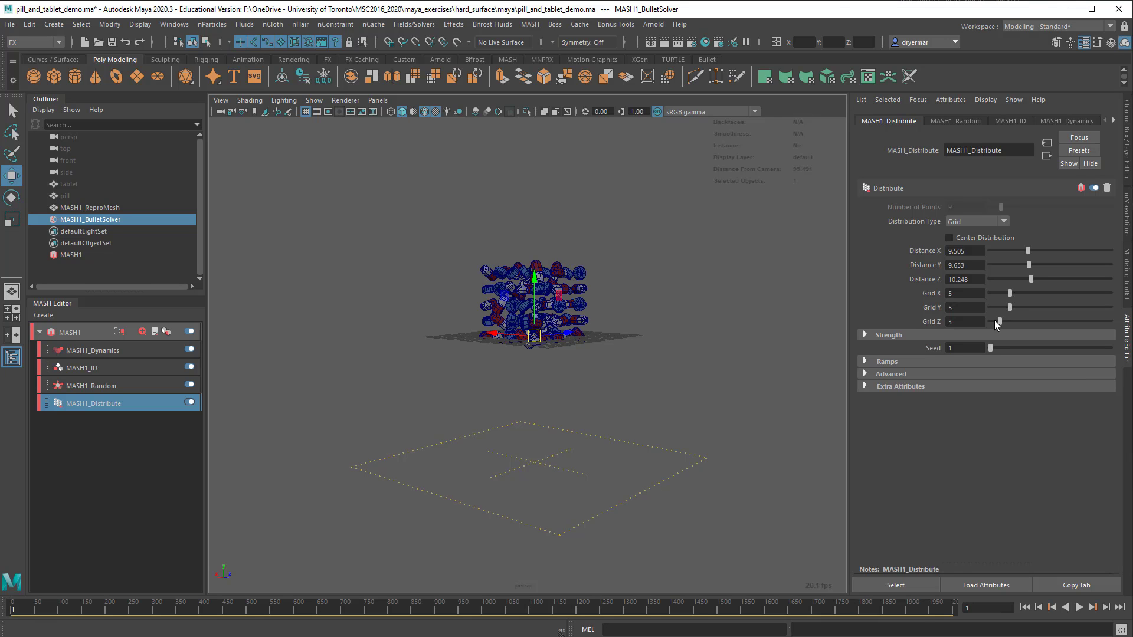
{"action": "left_click_drag", "start_coordinate": [1000, 321], "coordinate": [1010, 321]}
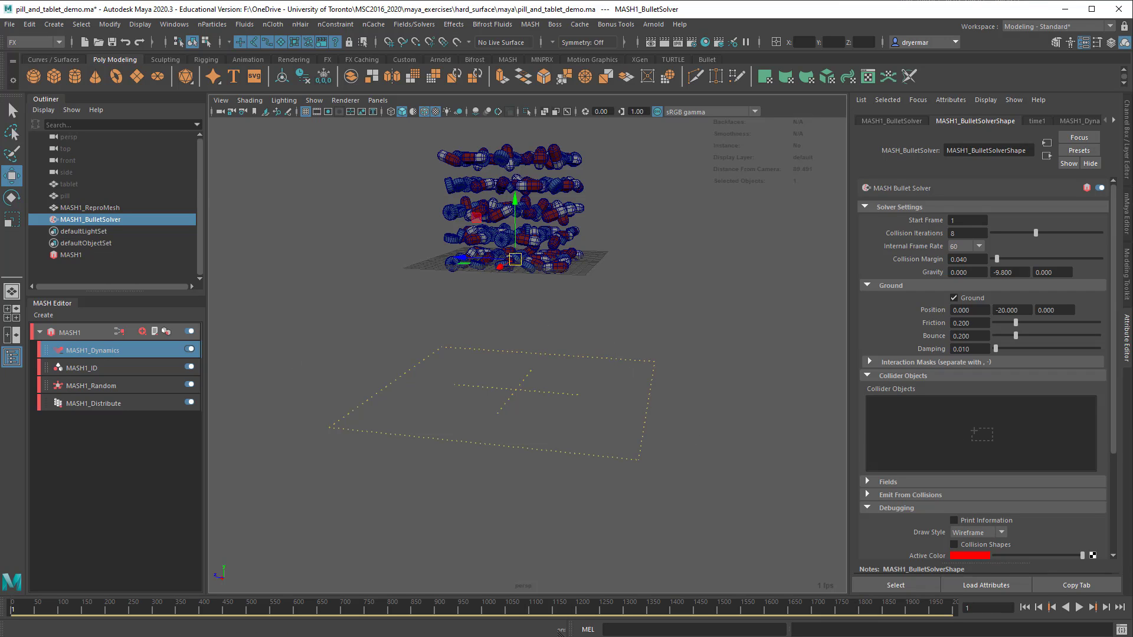
Create a polygon sphere at the origin and scale it uniformly to about 23.389
{"action": "left_click", "coordinate": [35, 77]}
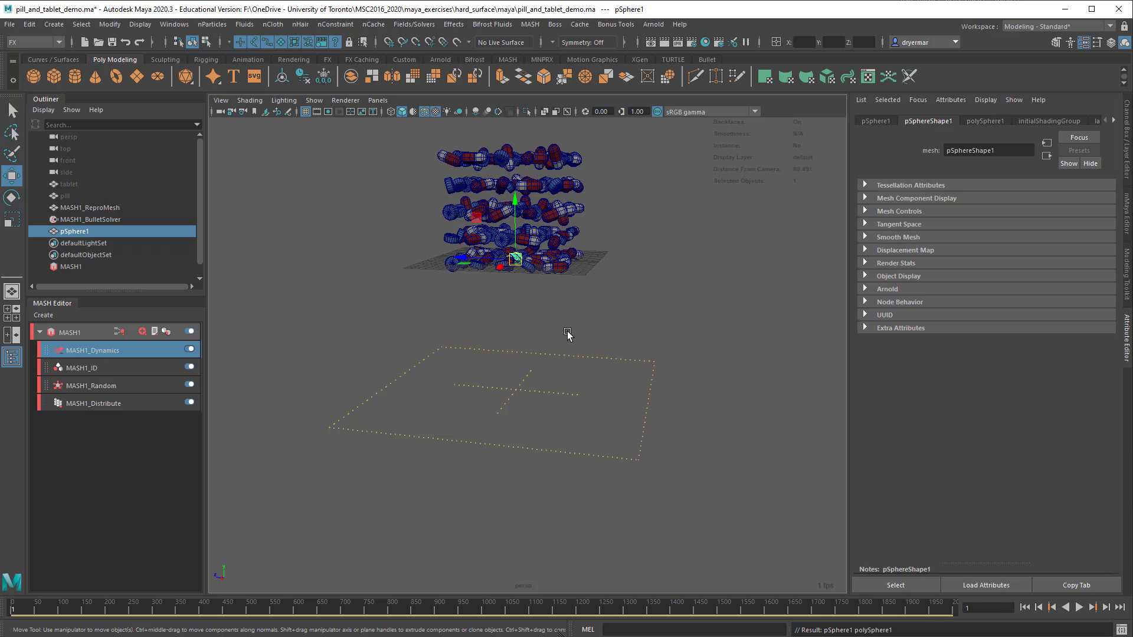
{"action": "key", "text": "r"}
{"action": "left_click_drag", "start_coordinate": [516, 260], "coordinate": [787, 275]}
{"action": "left_click_drag", "start_coordinate": [590, 277], "coordinate": [619, 260], "text": "alt"}
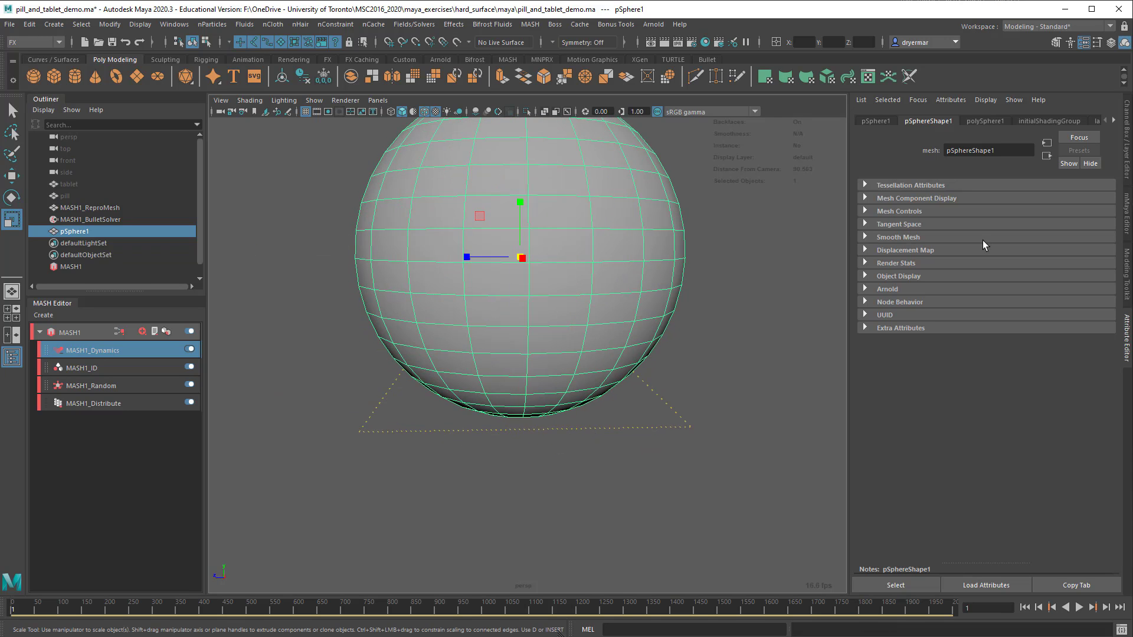
Set the sphere's Subdivisions Height to 21
{"action": "left_click", "coordinate": [1127, 145]}
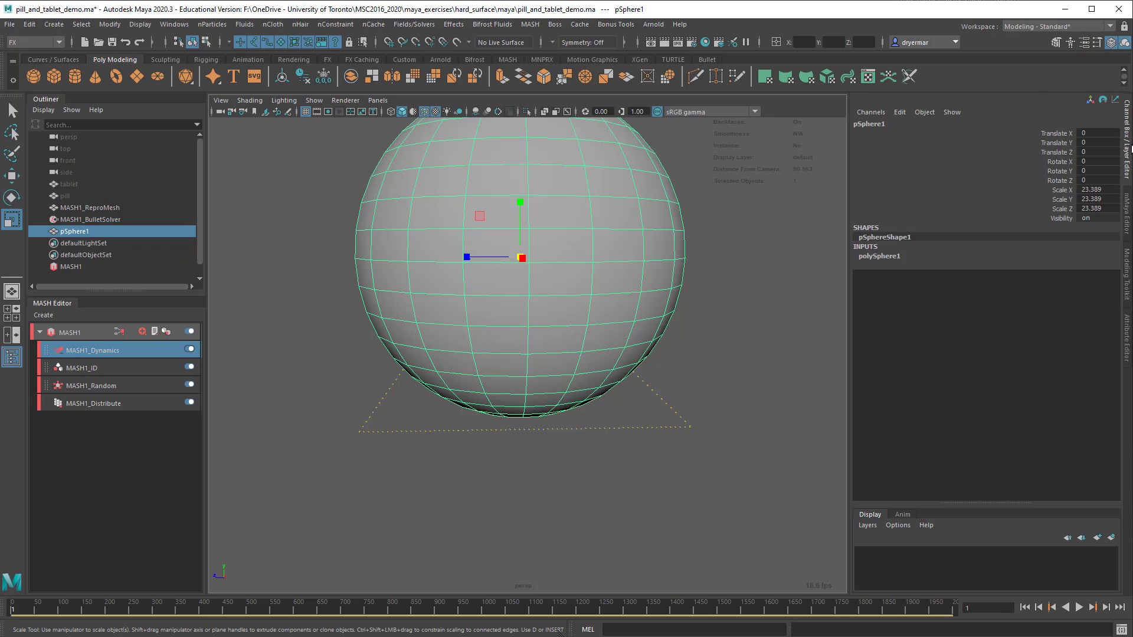
{"action": "left_click", "coordinate": [873, 258]}
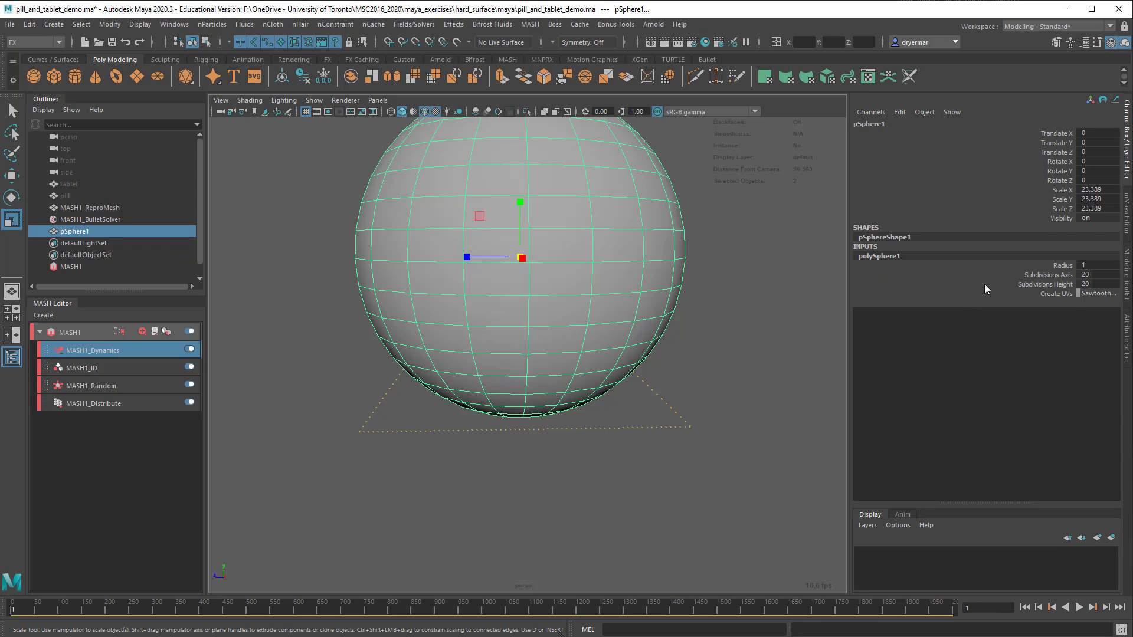
{"action": "left_click", "coordinate": [1056, 282]}
{"action": "middle_click_drag", "start_coordinate": [739, 257], "coordinate": [741, 256]}
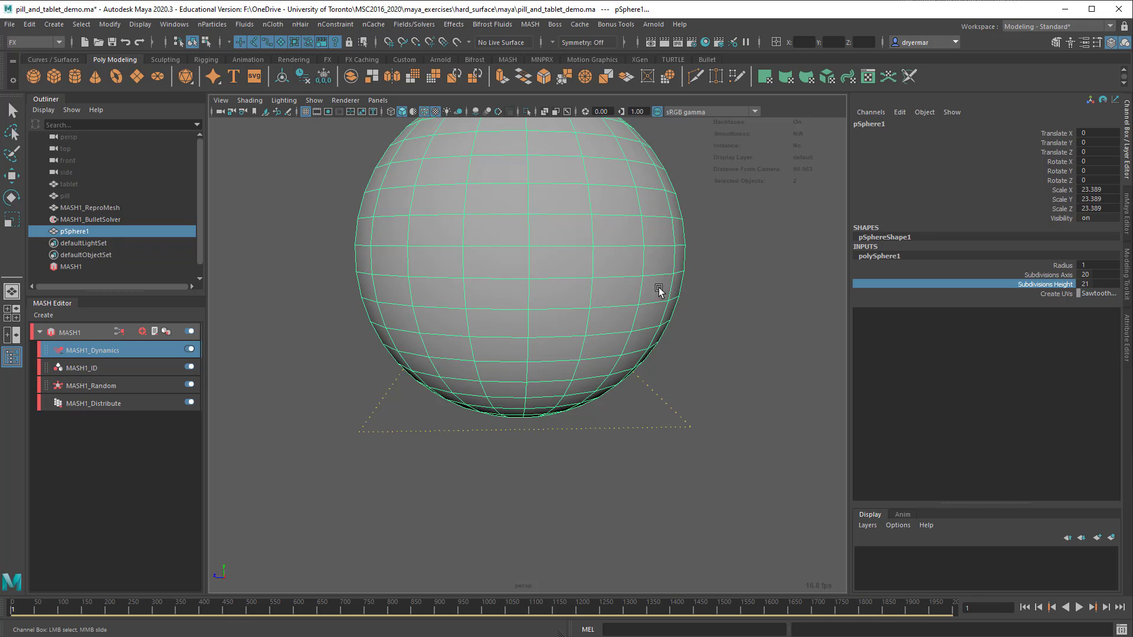
{"action": "right_click_drag", "start_coordinate": [681, 306], "coordinate": [582, 289], "text": "alt"}
{"action": "left_click_drag", "start_coordinate": [576, 278], "coordinate": [571, 270], "text": "alt"}
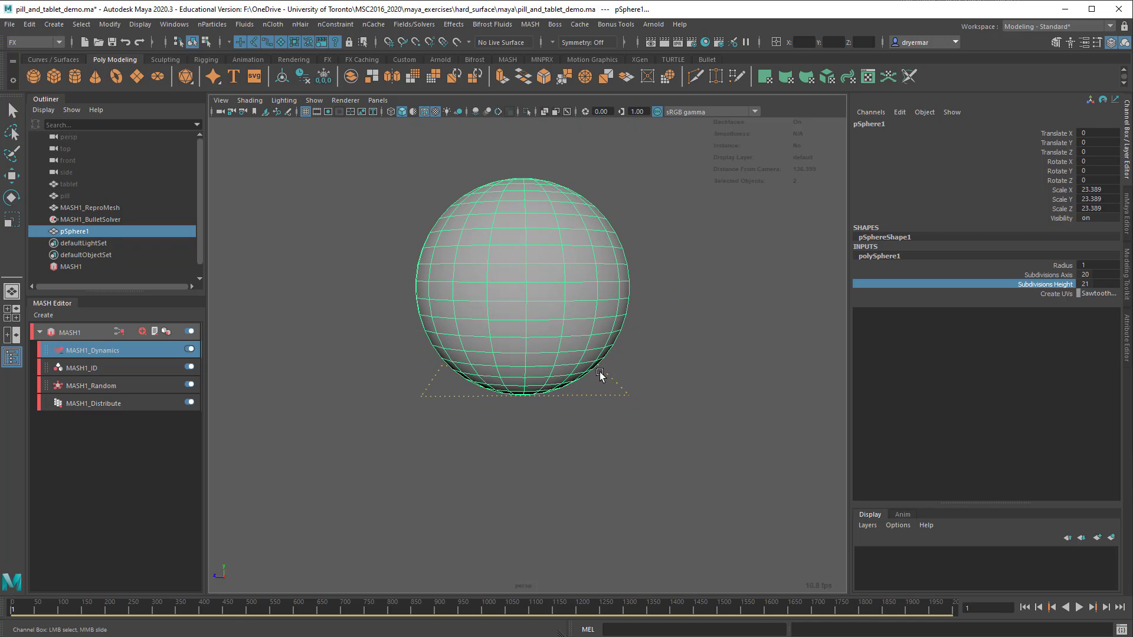
Delete the faces of the sphere's upper half to leave an open bowl, and return to object mode
{"action": "right_click_drag", "start_coordinate": [601, 376], "coordinate": [532, 267]}
{"action": "right_click_drag", "start_coordinate": [455, 200], "coordinate": [467, 359]}
{"action": "left_click_drag", "start_coordinate": [357, 159], "coordinate": [722, 299]}
{"action": "key", "text": "r"}
{"action": "key", "text": "Delete"}
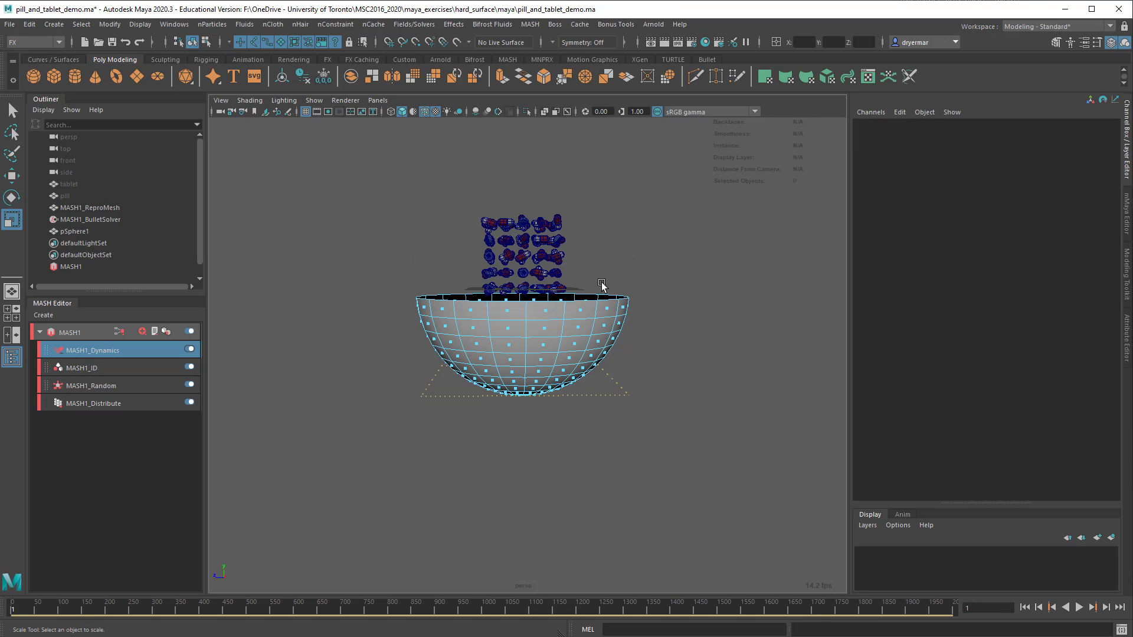
{"action": "key", "text": "F8"}
{"action": "left_click_drag", "start_coordinate": [588, 300], "coordinate": [501, 299], "text": "alt"}
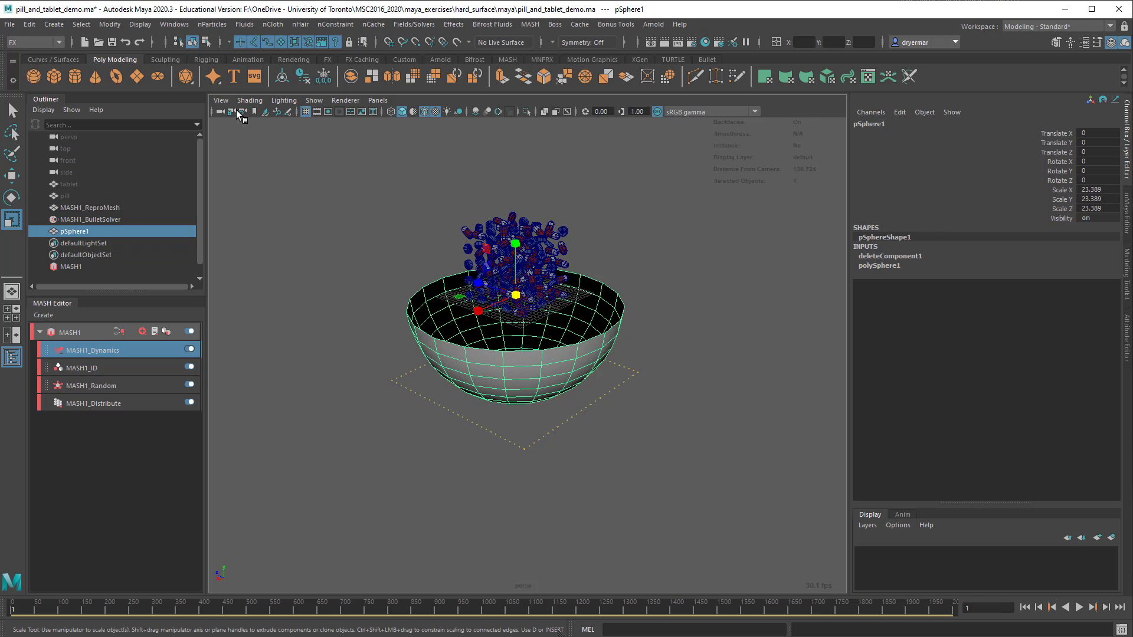
Switch to the Modeling menu set and reverse the bowl's normals so they face inward
{"action": "left_click", "coordinate": [35, 42]}
{"action": "left_click", "coordinate": [34, 58]}
{"action": "left_click", "coordinate": [323, 24]}
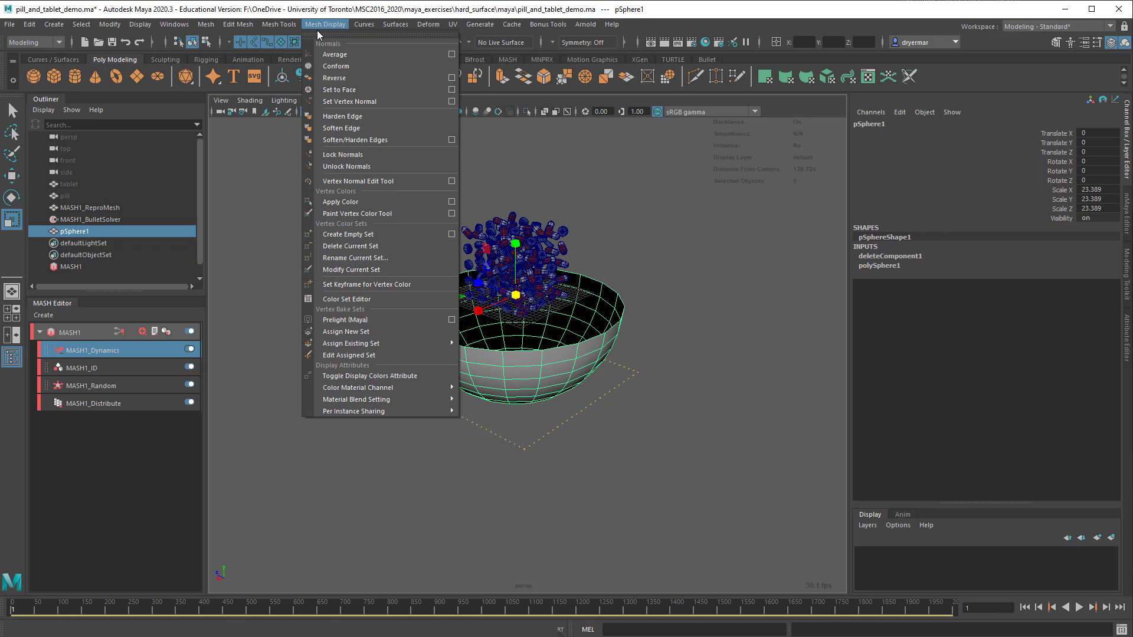
{"action": "left_click", "coordinate": [334, 79]}
{"action": "mouse_move", "coordinate": [614, 354]}
{"action": "left_mouse_down", "text": "alt"}
{"action": "mouse_move", "coordinate": [583, 365]}
{"action": "mouse_move", "coordinate": [593, 361]}
{"action": "left_mouse_up", "text": "alt"}
{"action": "left_click", "coordinate": [583, 365]}
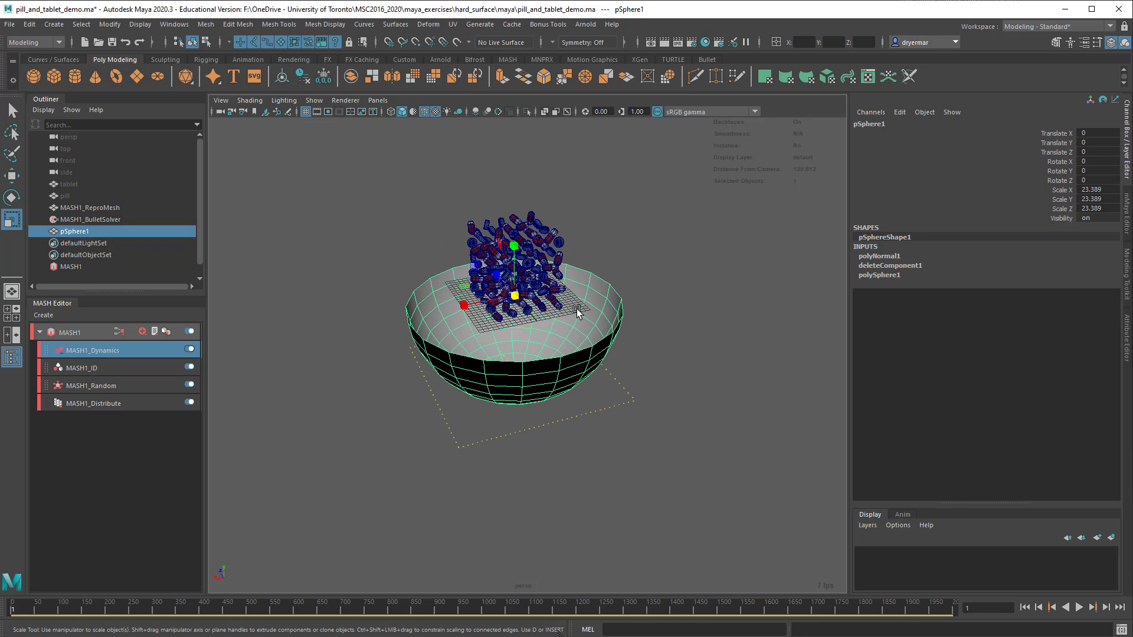
Flatten the bowl to a Y scale of about 14.2 and rename it cup
{"action": "left_click_drag", "start_coordinate": [514, 245], "coordinate": [514, 273]}
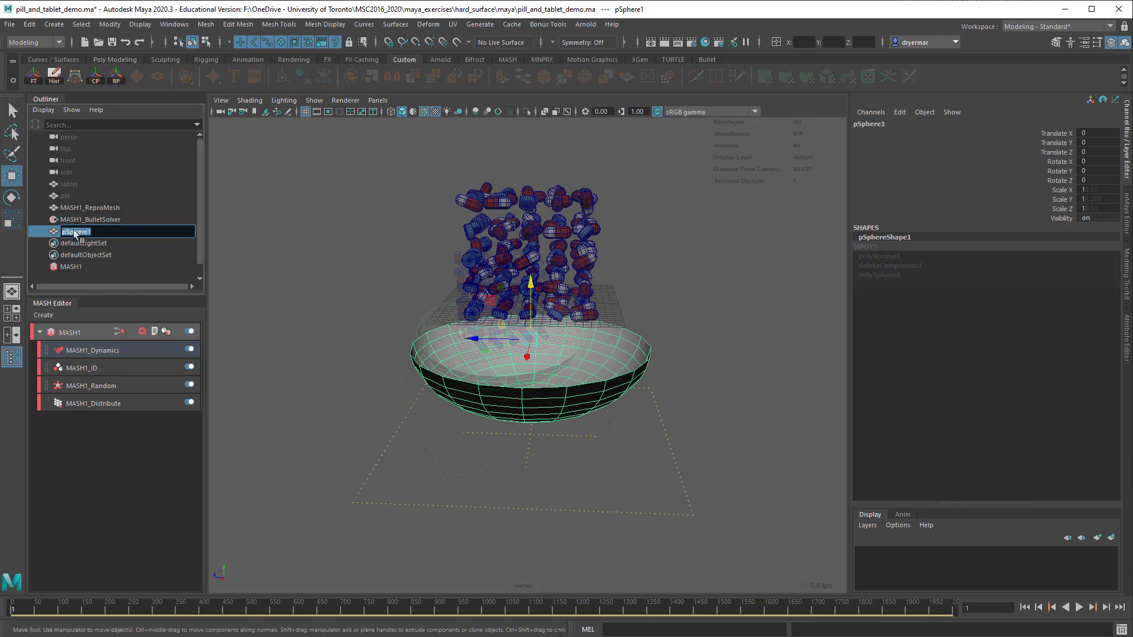
{"action": "type", "text": "up"}
{"action": "key", "text": "Return"}
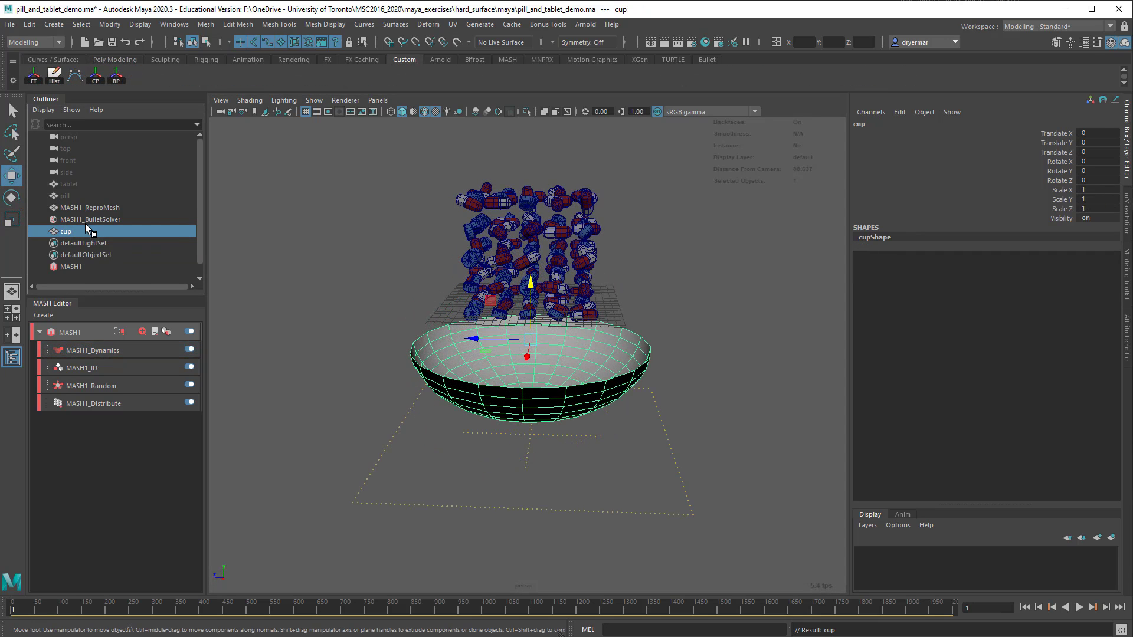
Add the cup to MASH1_BulletSolver's collider objects, with Ground turned off and Collision Iterations set to 64
{"action": "left_click", "coordinate": [86, 220]}
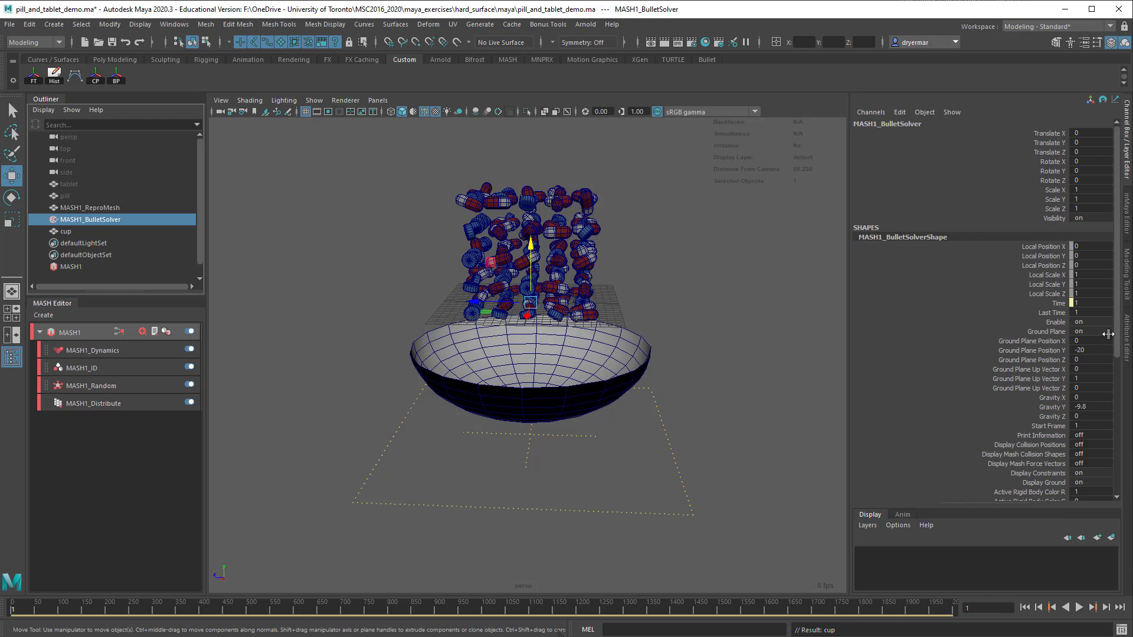
{"action": "left_click", "coordinate": [1128, 335]}
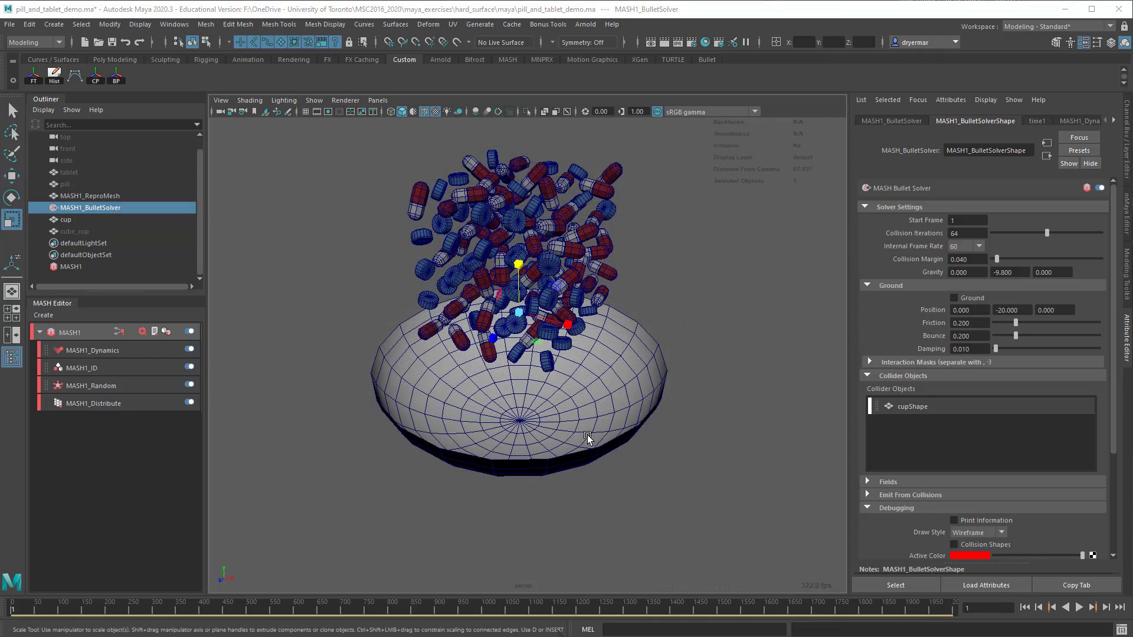
{"action": "mouse_move", "coordinate": [587, 438]}
{"action": "left_mouse_down", "text": "alt"}
{"action": "mouse_move", "coordinate": [577, 399]}
{"action": "mouse_move", "coordinate": [595, 417]}
{"action": "mouse_move", "coordinate": [555, 441]}
{"action": "mouse_move", "coordinate": [582, 444]}
{"action": "left_mouse_up", "text": "alt"}
{"action": "left_click_drag", "start_coordinate": [503, 412], "coordinate": [738, 465], "text": "alt"}
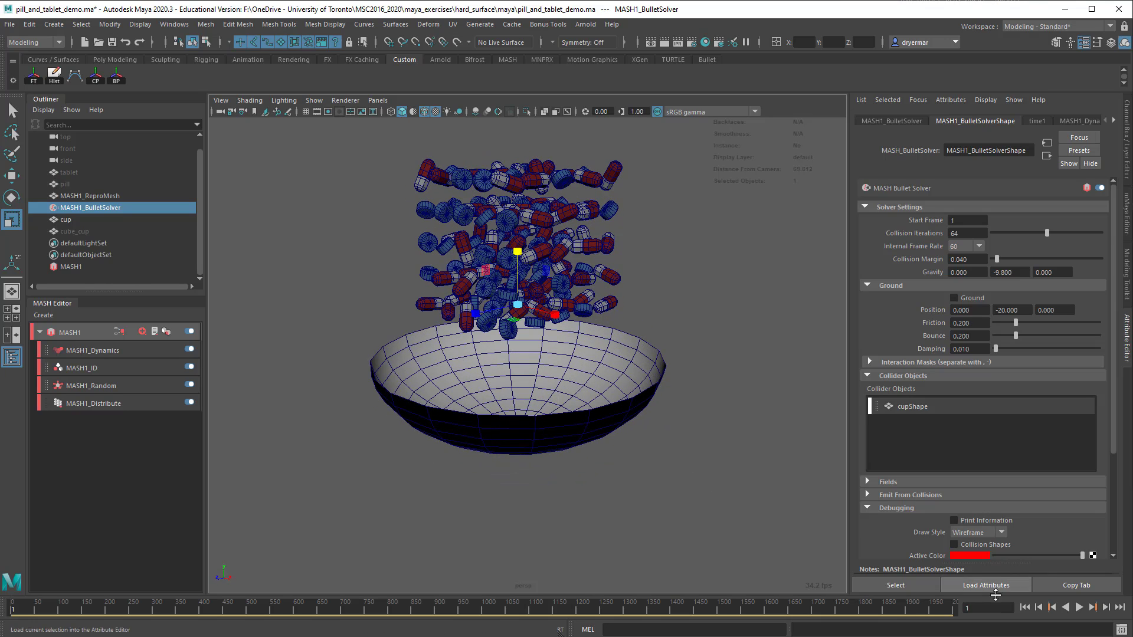
Set the cup's MASH Collision Shape to Automatic and play the simulation
{"action": "left_click", "coordinate": [66, 219]}
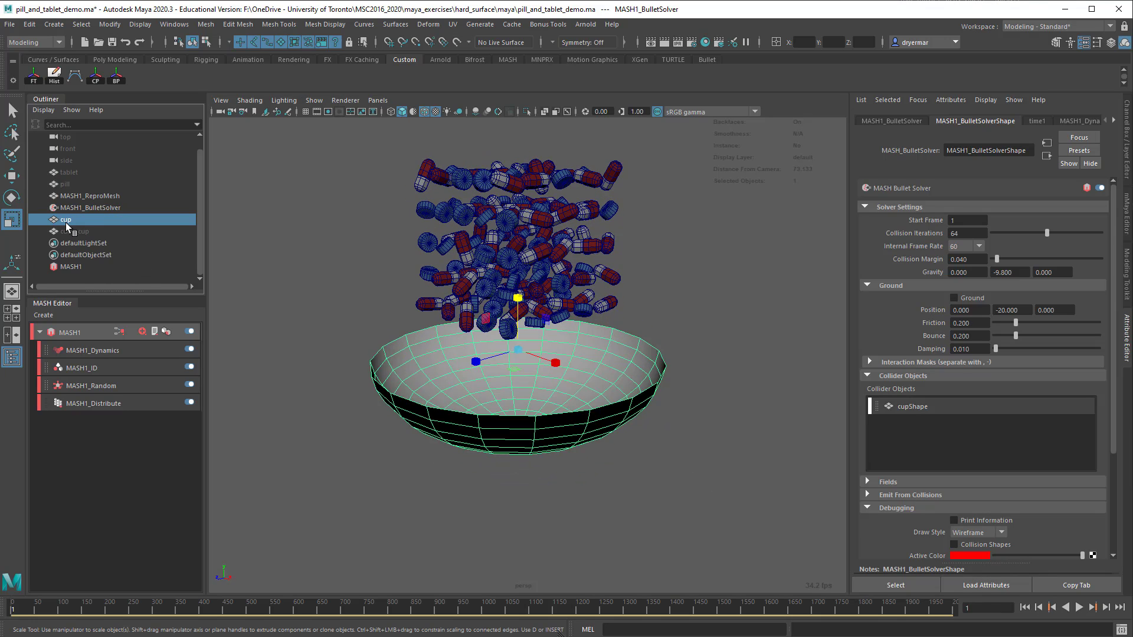
{"action": "left_click", "coordinate": [961, 376]}
{"action": "left_click", "coordinate": [979, 384]}
{"action": "left_click", "coordinate": [1079, 608]}
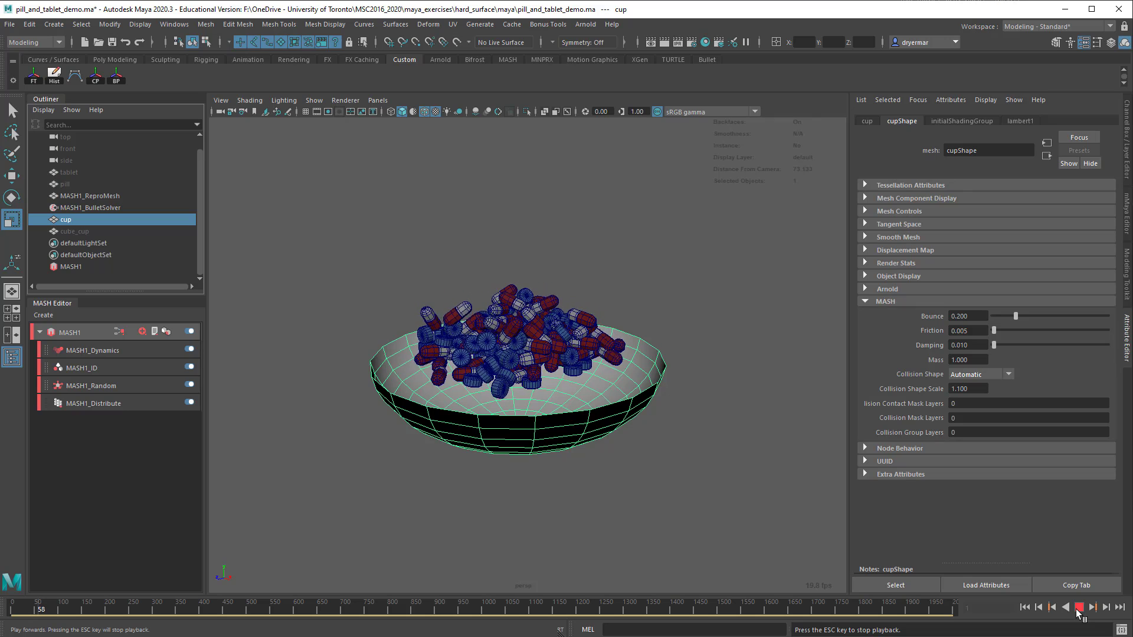
Stop playback, set the cup's MASH Collision Shape to Mesh, and run the simulation from the first frame
{"action": "left_click", "coordinate": [1079, 609]}
{"action": "left_click_drag", "start_coordinate": [454, 460], "coordinate": [465, 409], "text": "alt"}
{"action": "right_click_drag", "start_coordinate": [465, 408], "coordinate": [564, 422], "text": "alt"}
{"action": "left_click_drag", "start_coordinate": [564, 422], "coordinate": [569, 430], "text": "alt"}
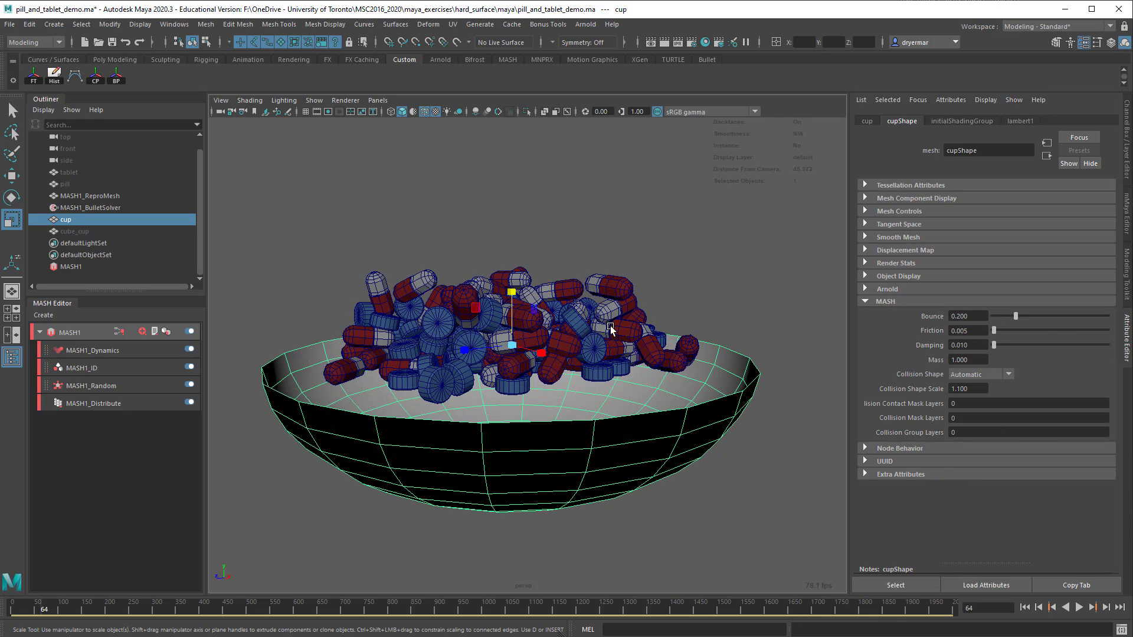
{"action": "left_click", "coordinate": [971, 375]}
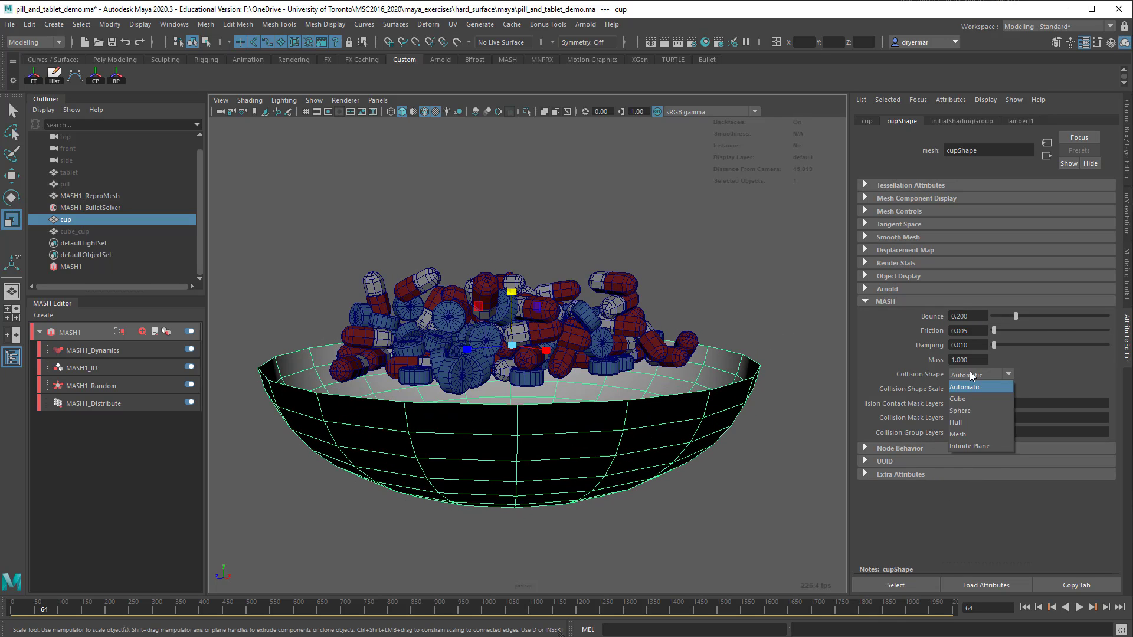
{"action": "left_click", "coordinate": [970, 433]}
{"action": "scroll", "coordinate": [654, 342], "scroll_direction": "down", "scroll_amount": 5}
{"action": "left_click", "coordinate": [1025, 608]}
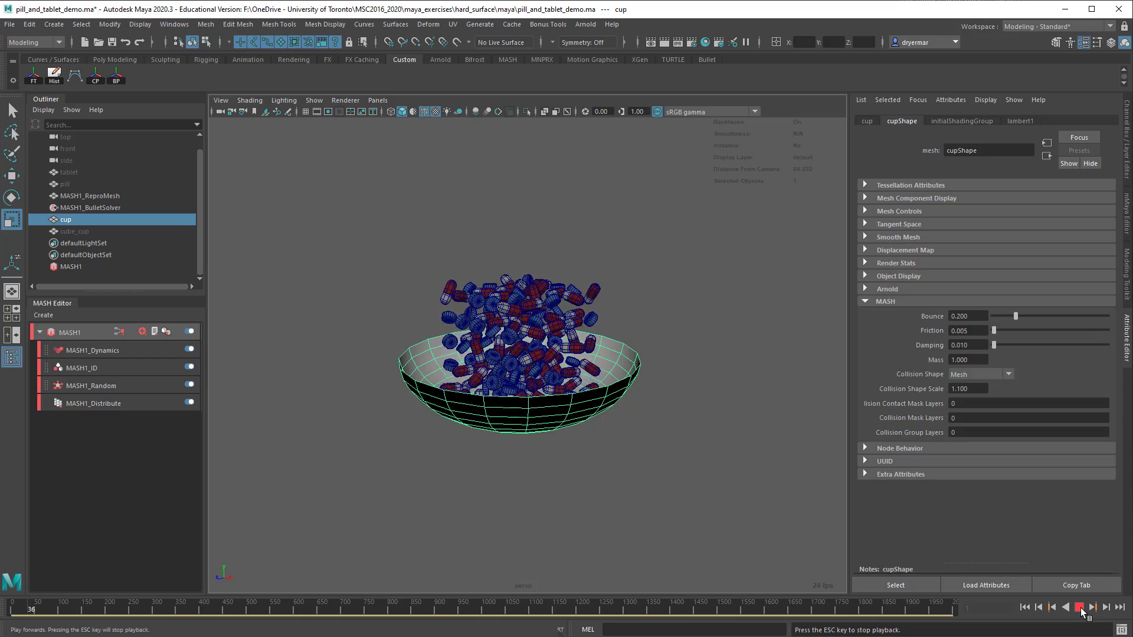
{"action": "left_click", "coordinate": [1079, 608]}
Examine the pills against the cup from several angles, and replay the simulation from the first frame
{"action": "left_click_drag", "start_coordinate": [658, 440], "coordinate": [598, 348], "text": "alt"}
{"action": "right_click_drag", "start_coordinate": [597, 348], "coordinate": [611, 416], "text": "alt"}
{"action": "left_click_drag", "start_coordinate": [611, 415], "coordinate": [530, 366], "text": "alt"}
{"action": "left_click_drag", "start_coordinate": [577, 487], "coordinate": [678, 460], "text": "alt"}
{"action": "left_click", "coordinate": [1025, 607]}
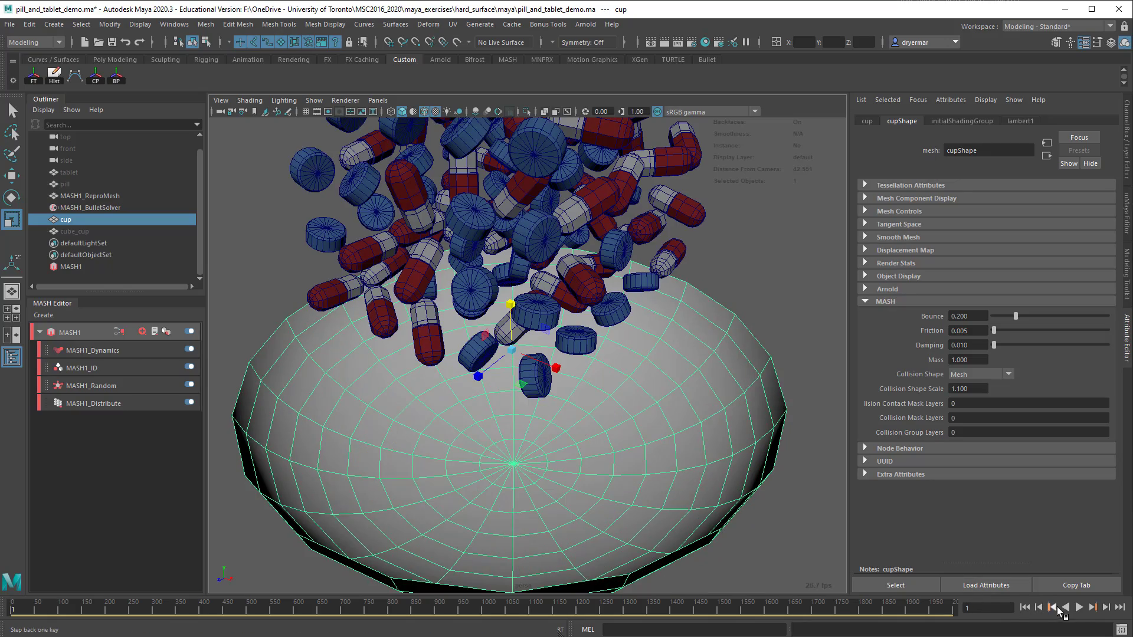
{"action": "left_click", "coordinate": [1079, 607]}
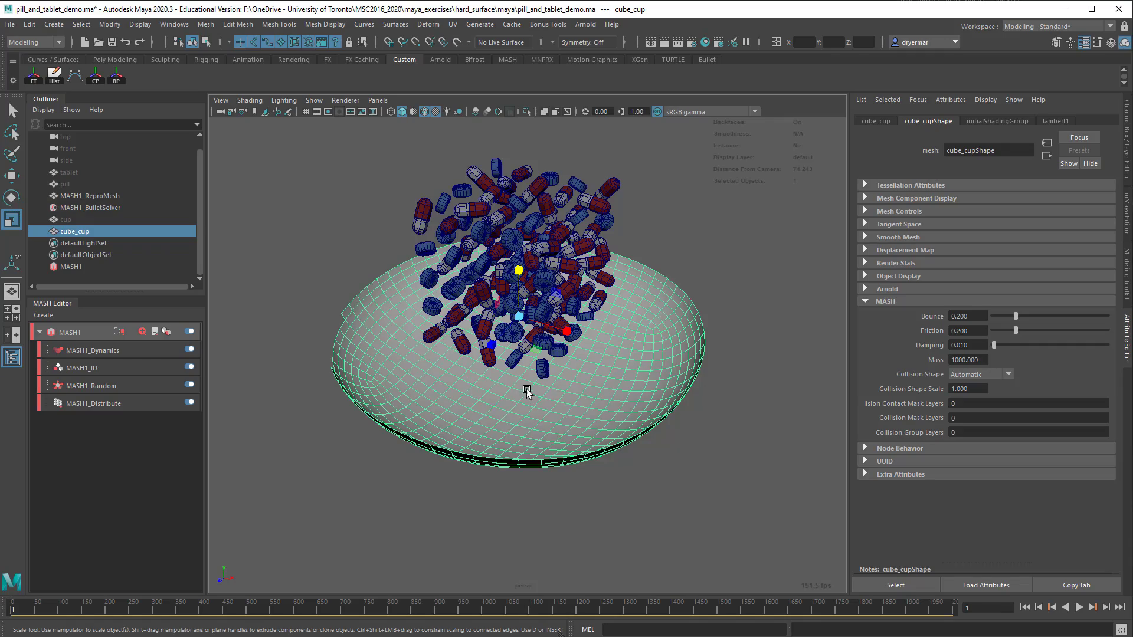
Swap the round cup for the hidden cube_cup and make cube_cup MASH1_BulletSolver's collider object
{"action": "left_click_drag", "start_coordinate": [527, 392], "coordinate": [481, 329], "text": "alt"}
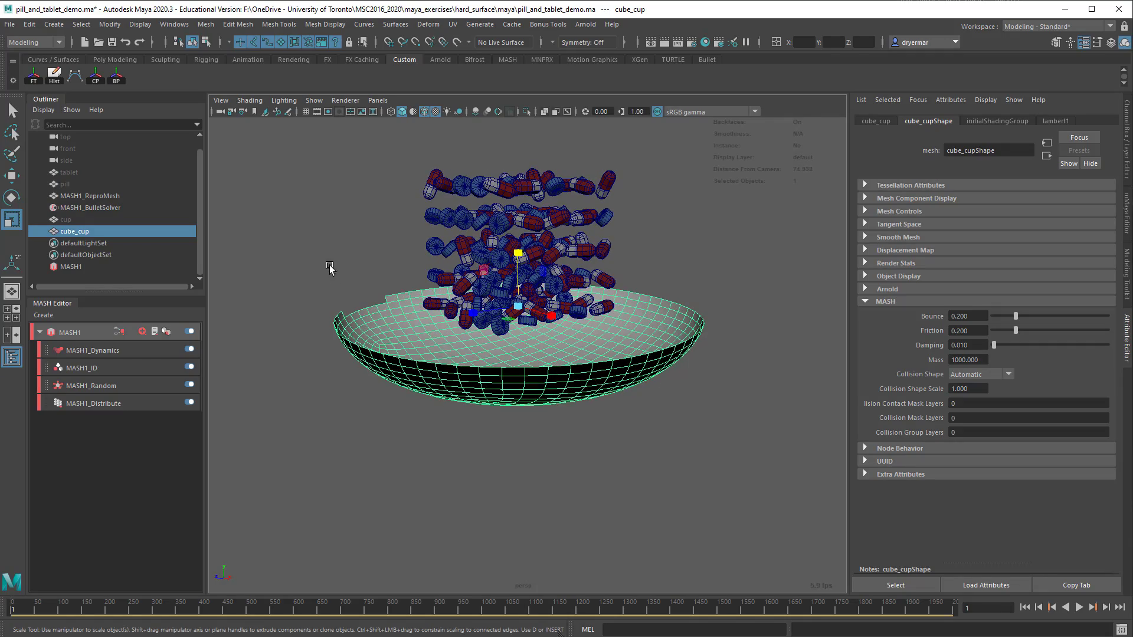
{"action": "left_click_drag", "start_coordinate": [541, 359], "coordinate": [500, 345], "text": "alt"}
{"action": "right_click_drag", "start_coordinate": [500, 344], "coordinate": [547, 377], "text": "alt"}
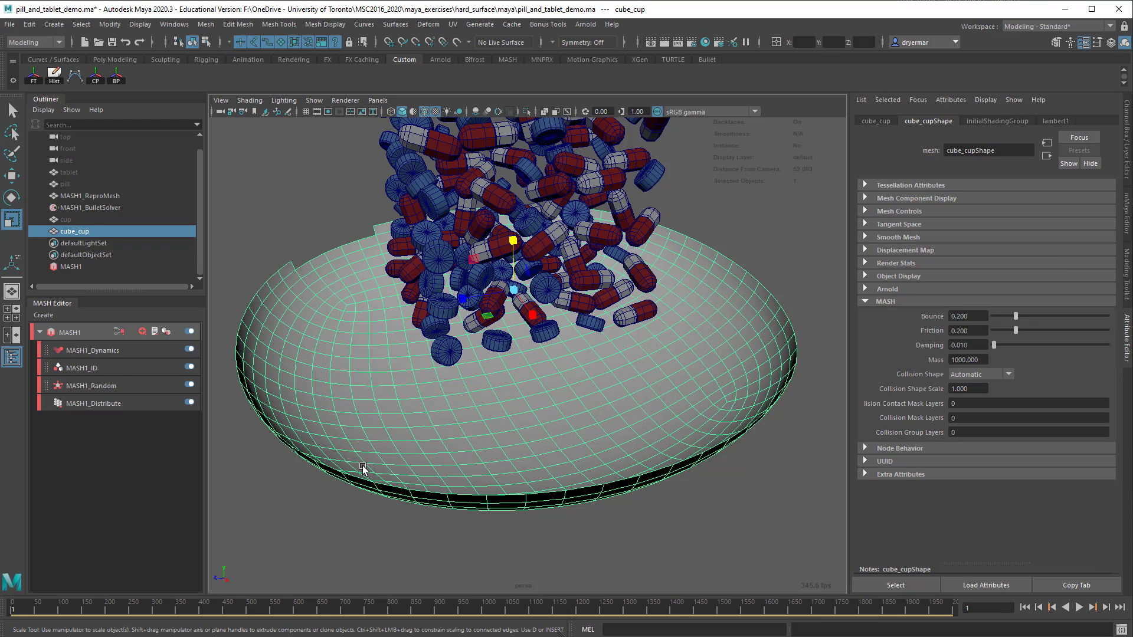
{"action": "scroll", "coordinate": [460, 472], "scroll_direction": "down", "scroll_amount": 3}
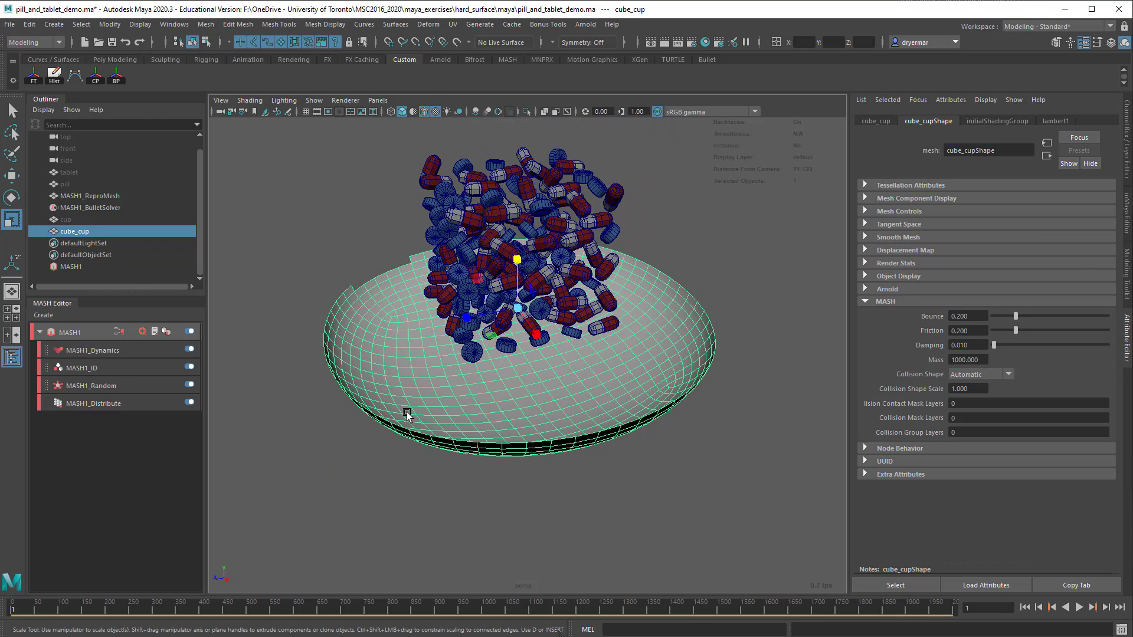
{"action": "left_click_drag", "start_coordinate": [405, 415], "coordinate": [574, 383], "text": "alt"}
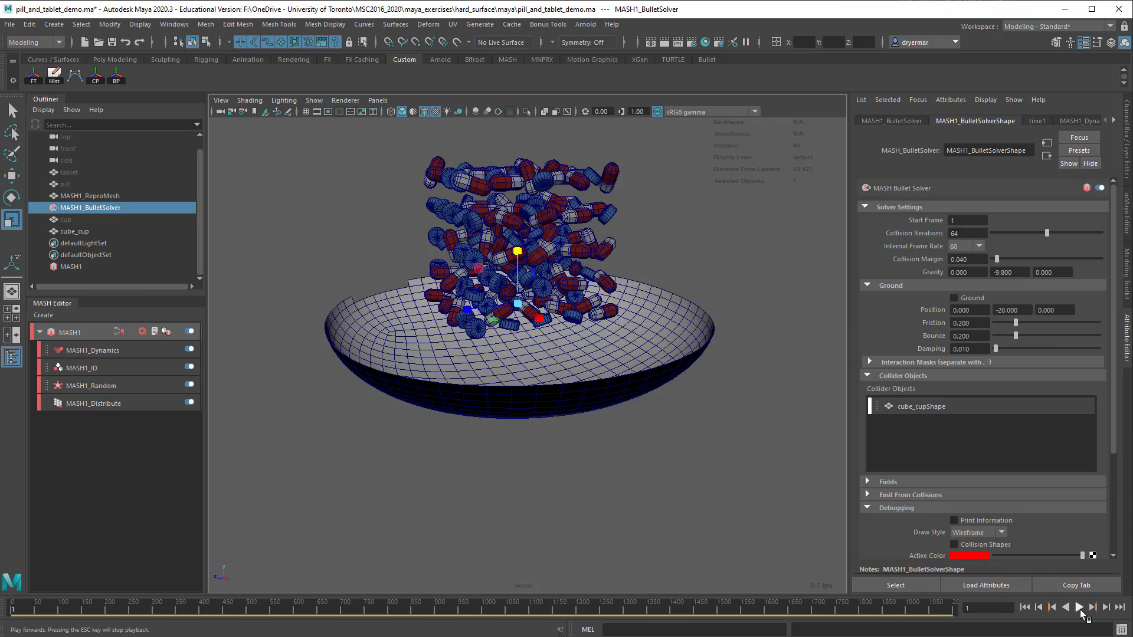
Play the simulation with cube_cup as collider, stop it, and examine the pills from inside and below the bowl
{"action": "left_click", "coordinate": [1079, 609]}
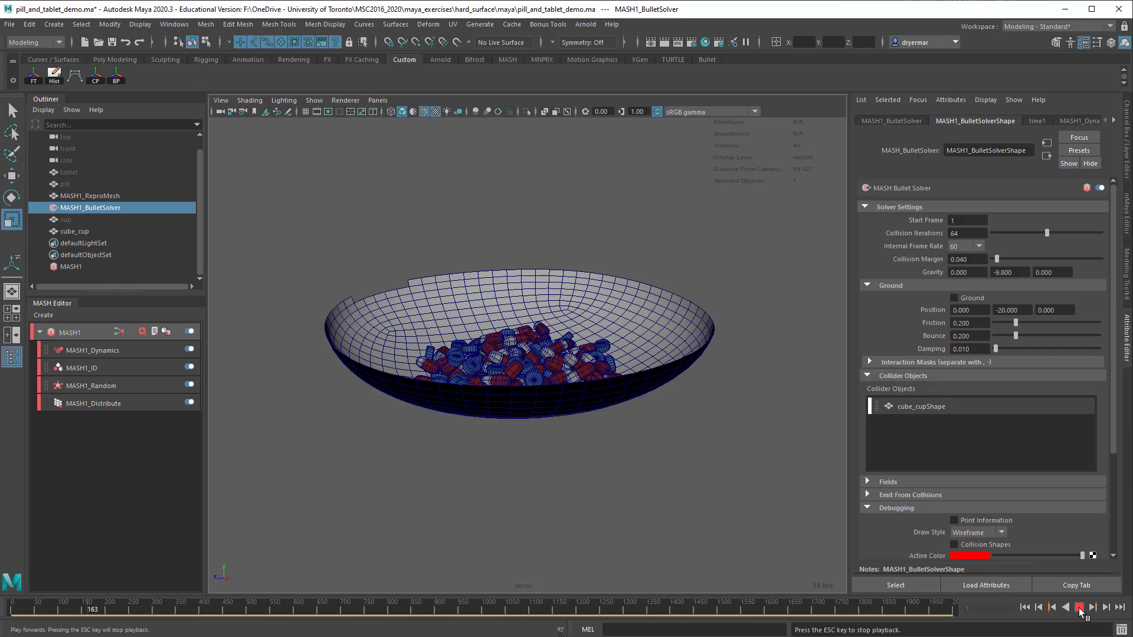
{"action": "left_click", "coordinate": [1080, 607]}
{"action": "left_click_drag", "start_coordinate": [590, 384], "coordinate": [488, 383], "text": "alt"}
{"action": "right_click_drag", "start_coordinate": [488, 382], "coordinate": [602, 484], "text": "alt"}
{"action": "left_click_drag", "start_coordinate": [578, 546], "coordinate": [724, 462], "text": "alt"}
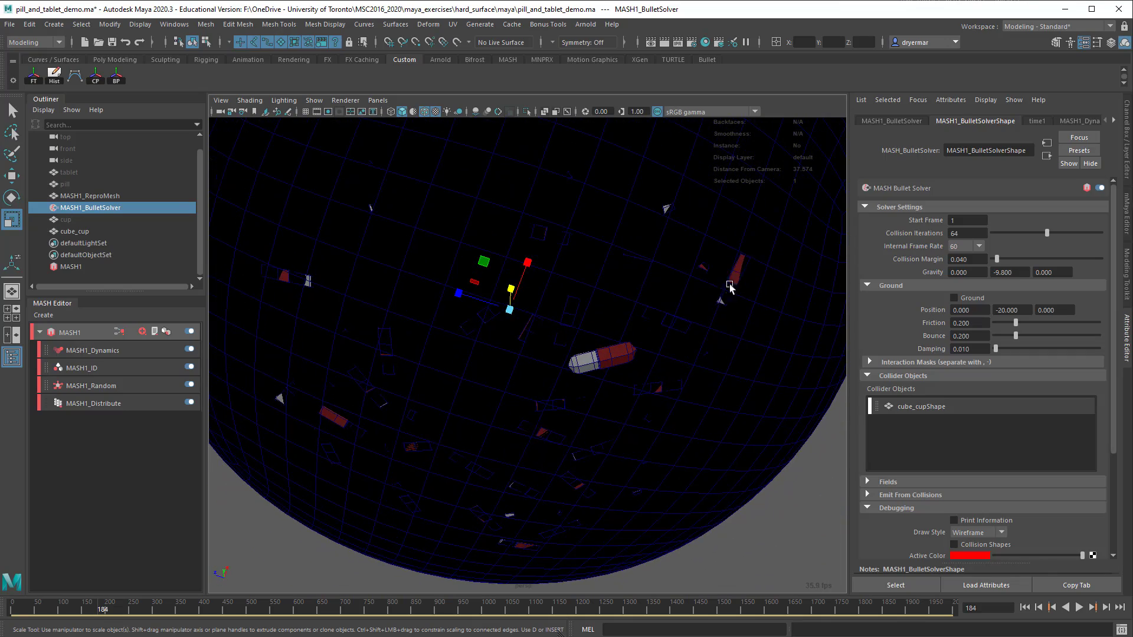
{"action": "left_click_drag", "start_coordinate": [725, 288], "coordinate": [607, 436], "text": "alt"}
{"action": "right_click_drag", "start_coordinate": [608, 436], "coordinate": [540, 416], "text": "alt"}
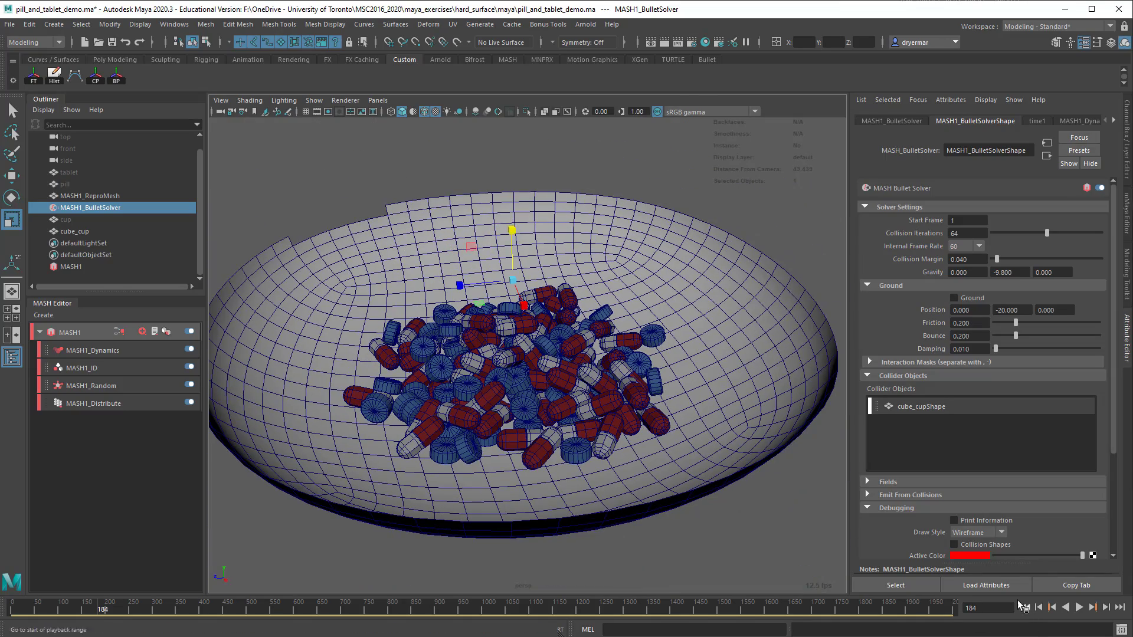
Replay the simulation from the first frame with a closer view of the bowl, and stop it once the pills land
{"action": "left_click", "coordinate": [1025, 608]}
{"action": "left_click_drag", "start_coordinate": [700, 401], "coordinate": [637, 384], "text": "alt"}
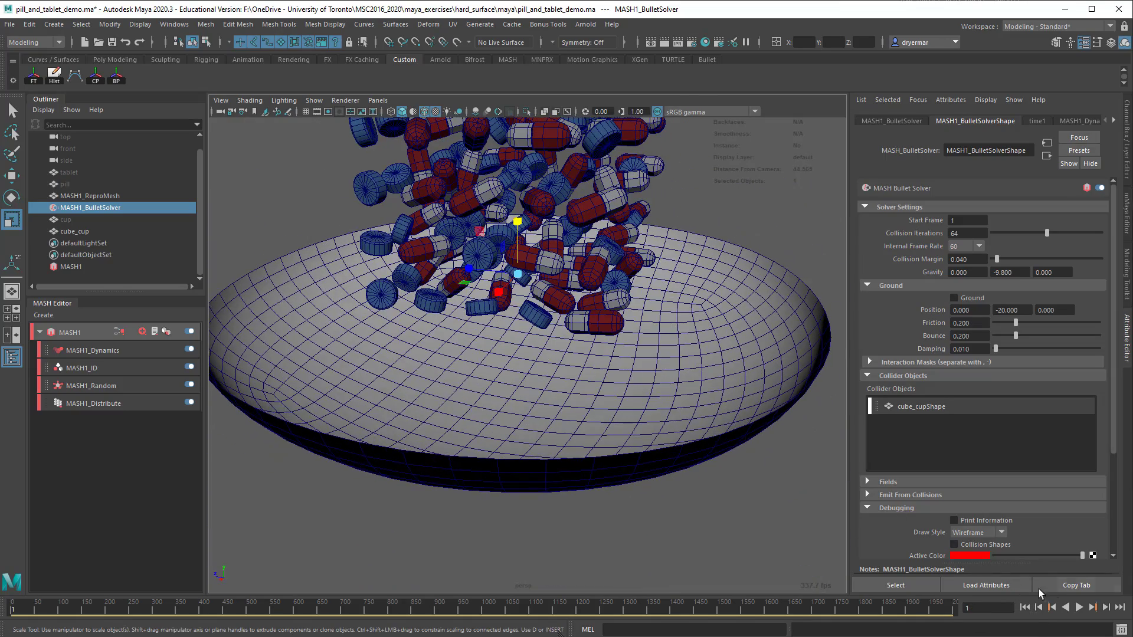
{"action": "left_click", "coordinate": [1079, 608]}
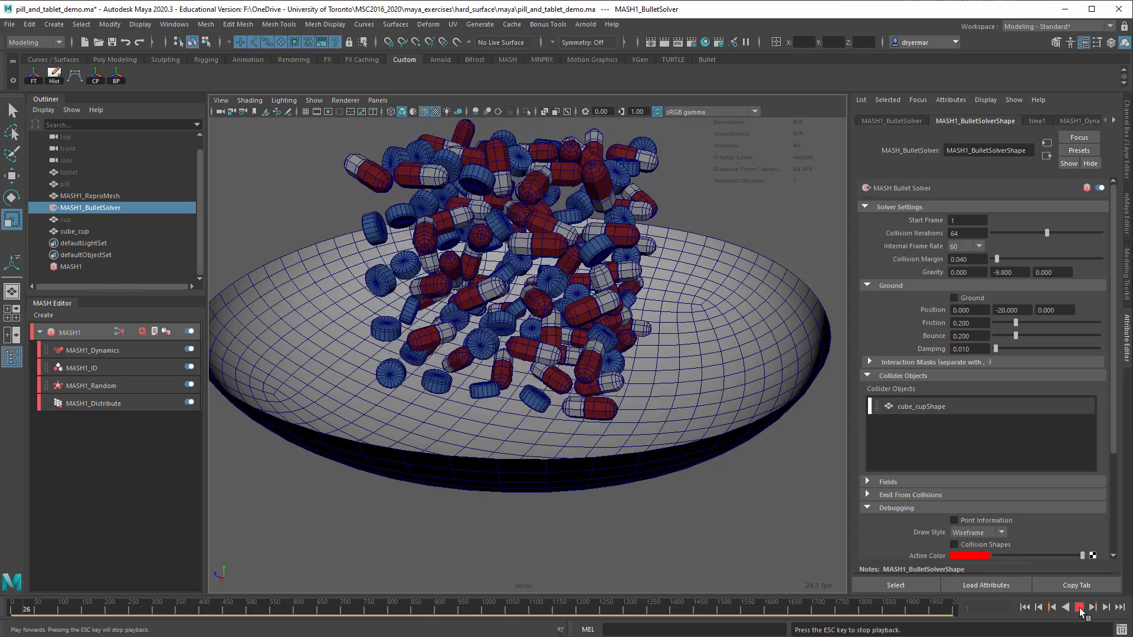
{"action": "left_click", "coordinate": [1079, 608]}
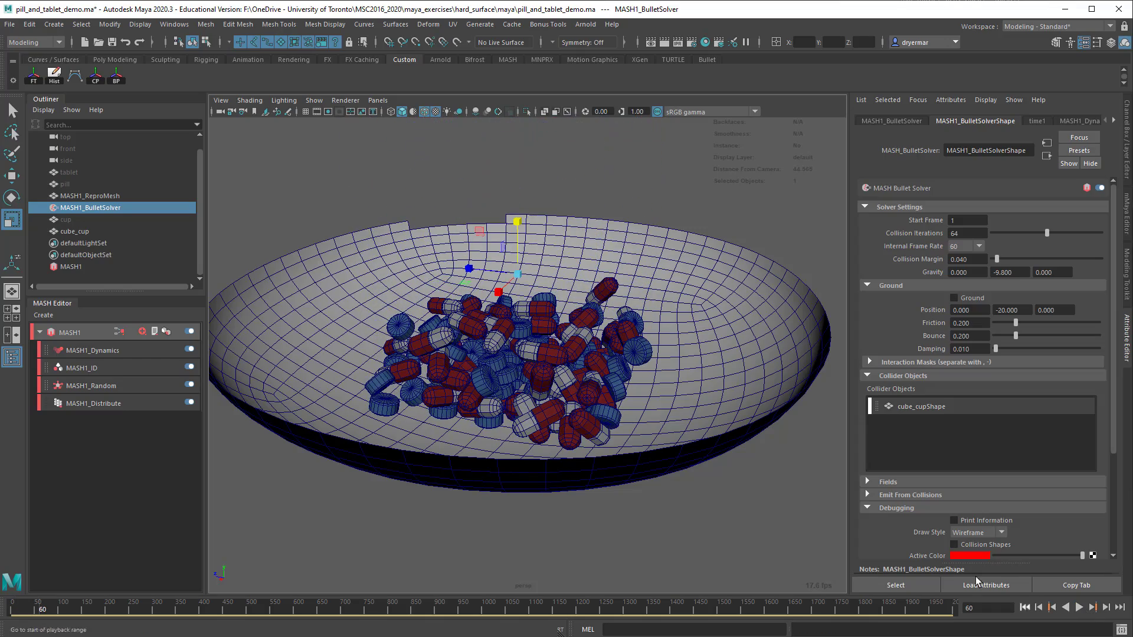
Set cube_cup's Collision Shape to Mesh with a Collision Shape Scale of 1.200, and test the simulation
{"action": "left_click", "coordinate": [78, 232]}
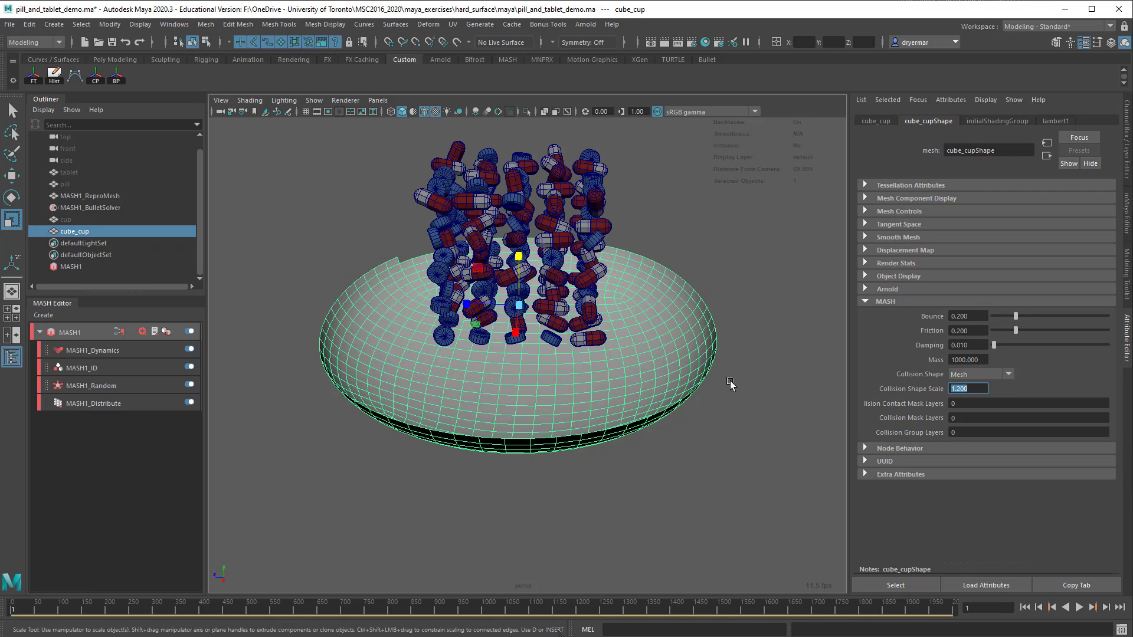
{"action": "left_click_drag", "start_coordinate": [700, 282], "coordinate": [739, 316], "text": "alt"}
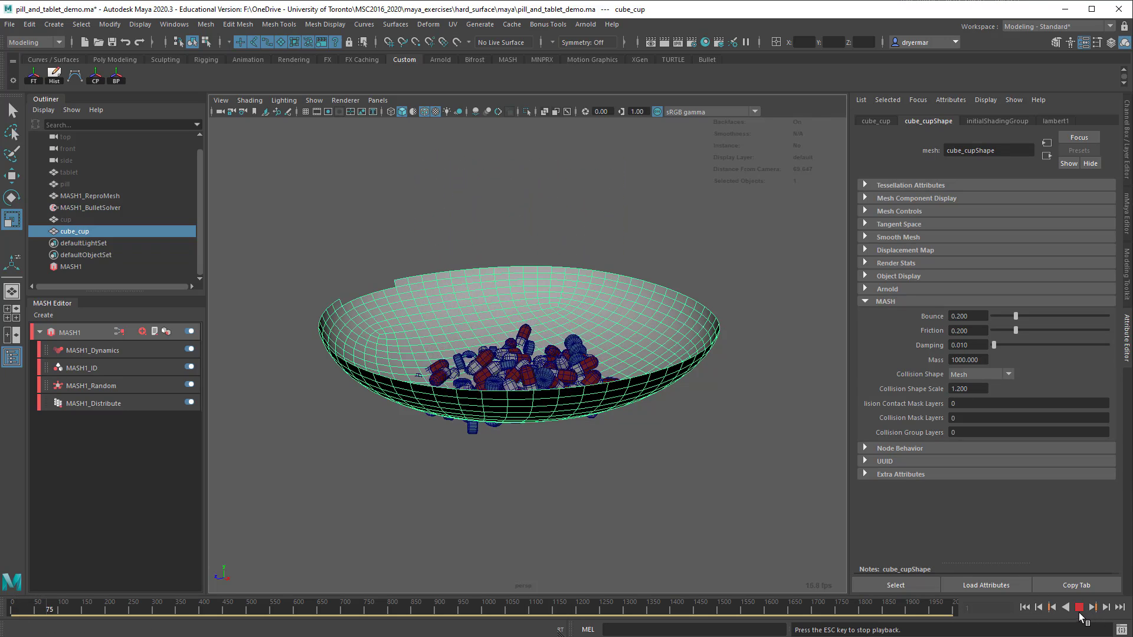
{"action": "left_click", "coordinate": [1079, 608]}
{"action": "left_click_drag", "start_coordinate": [665, 460], "coordinate": [702, 466], "text": "alt"}
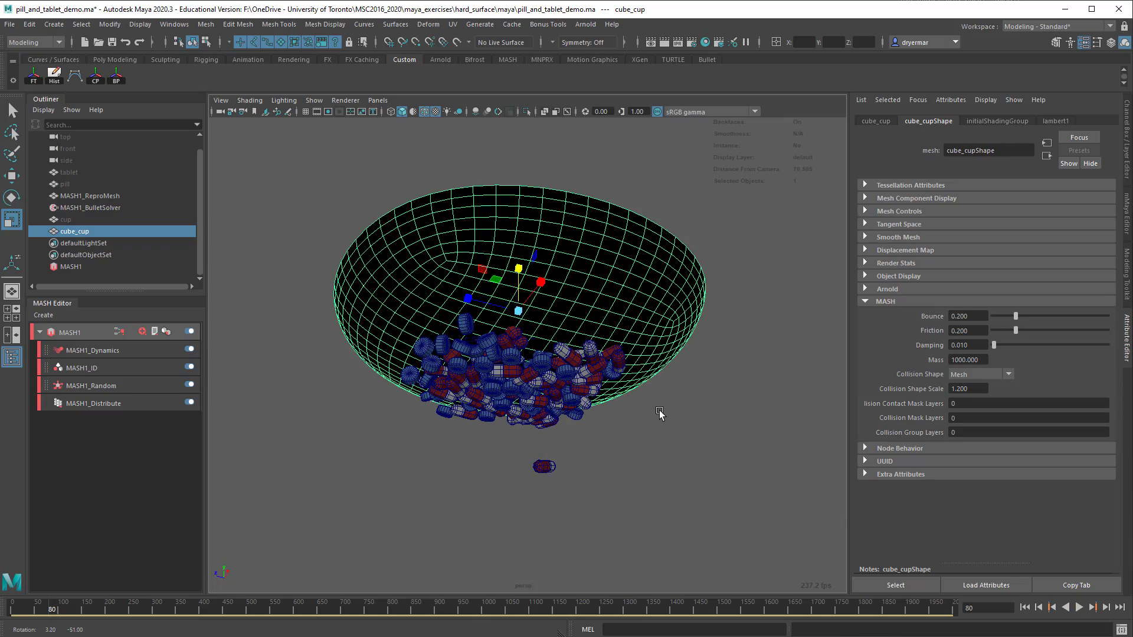
Try a Collision Shape Scale of 0.900 on cube_cup, replay the simulation, and examine the pills' contact with the bowl
{"action": "left_click", "coordinate": [1025, 607]}
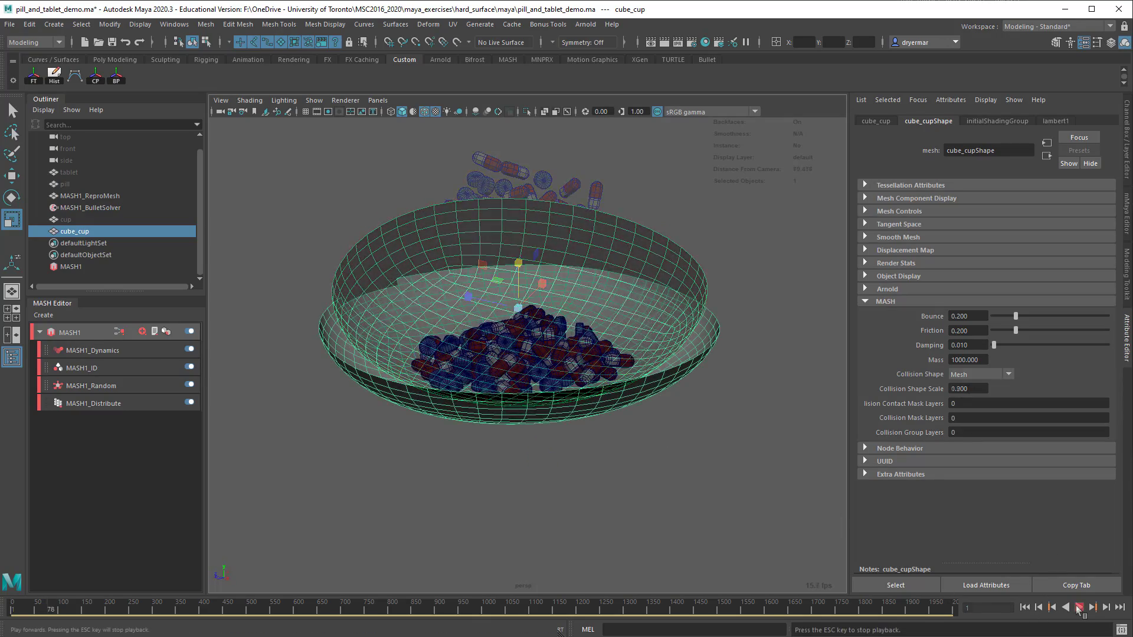
{"action": "left_click_drag", "start_coordinate": [520, 425], "coordinate": [607, 468], "text": "alt"}
{"action": "right_click_drag", "start_coordinate": [608, 468], "coordinate": [596, 455], "text": "alt"}
{"action": "left_click_drag", "start_coordinate": [597, 455], "coordinate": [481, 422], "text": "alt"}
{"action": "right_click_drag", "start_coordinate": [481, 423], "coordinate": [531, 420], "text": "alt"}
{"action": "left_click_drag", "start_coordinate": [531, 420], "coordinate": [531, 398], "text": "alt"}
{"action": "right_click_drag", "start_coordinate": [531, 398], "coordinate": [607, 399], "text": "alt"}
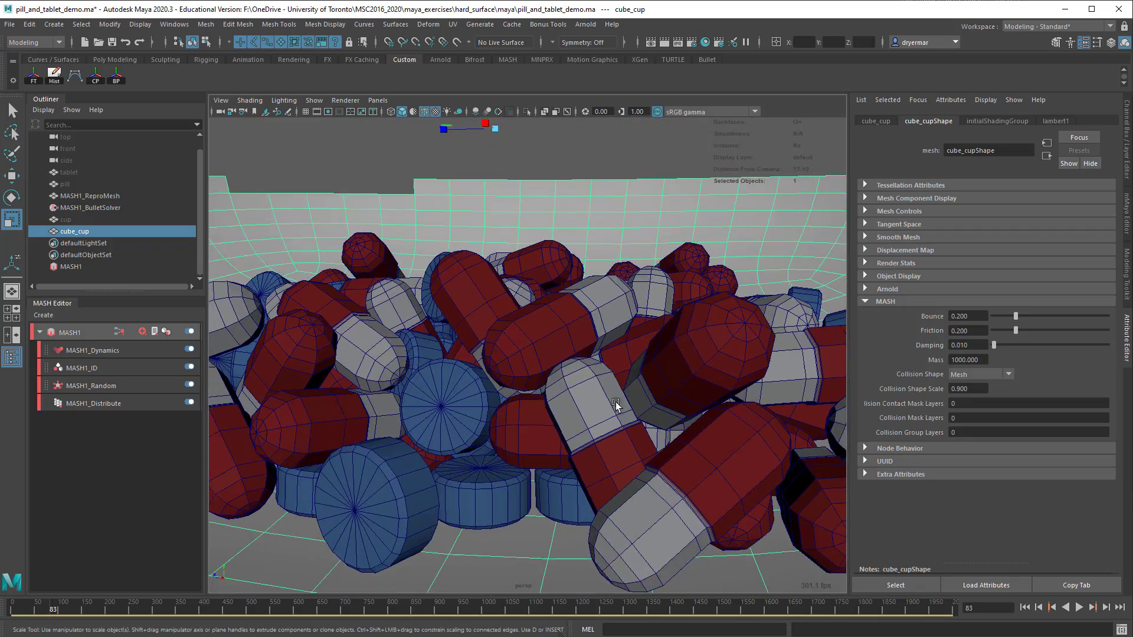
{"action": "middle_click_drag", "start_coordinate": [607, 400], "coordinate": [604, 345], "text": "alt"}
{"action": "left_click_drag", "start_coordinate": [604, 344], "coordinate": [600, 317], "text": "alt"}
{"action": "right_click_drag", "start_coordinate": [600, 318], "coordinate": [489, 287], "text": "alt"}
{"action": "left_click_drag", "start_coordinate": [489, 286], "coordinate": [463, 320], "text": "alt"}
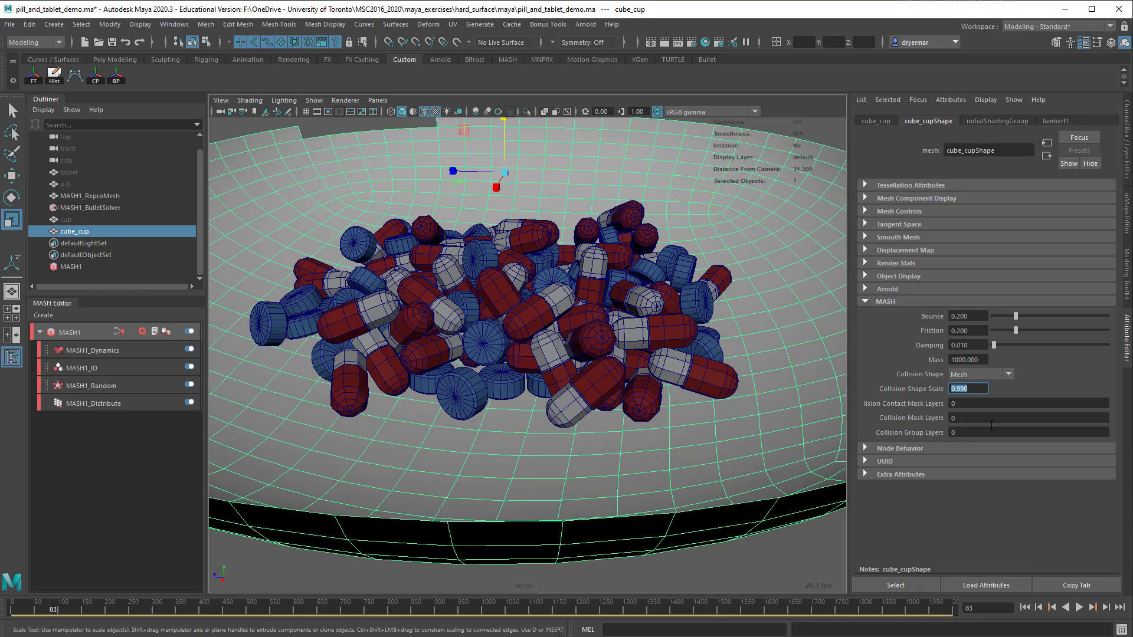
Set cube_cup's Collision Shape Scale to 0.990, replay the simulation, and check the pile from several angles
{"action": "left_click", "coordinate": [1024, 607]}
{"action": "left_click", "coordinate": [1081, 608]}
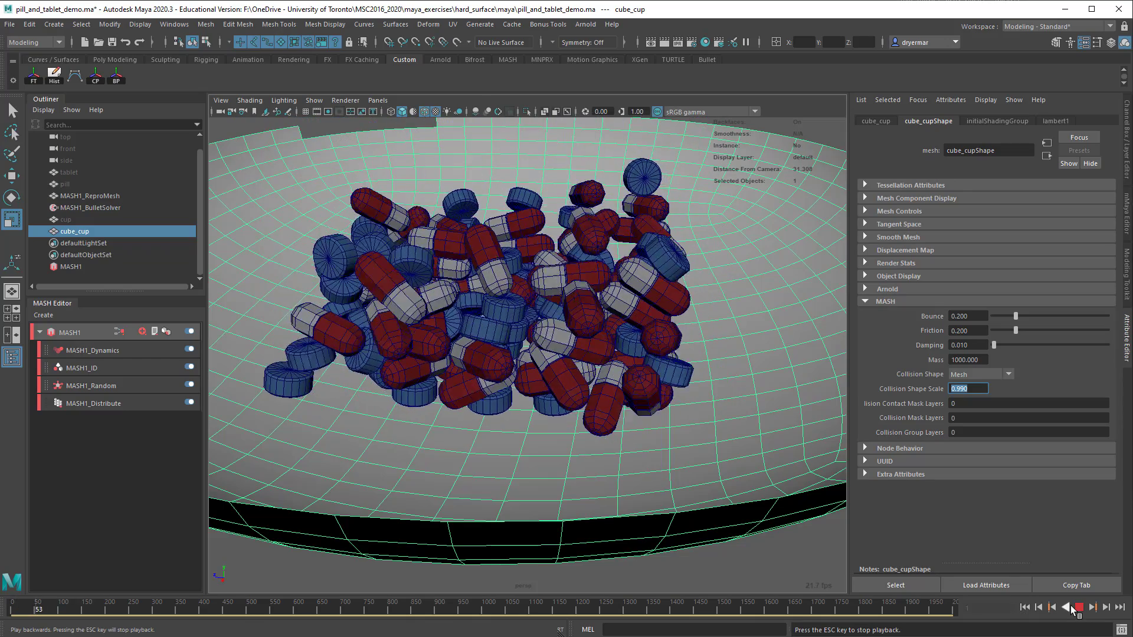
{"action": "left_click", "coordinate": [1081, 608]}
{"action": "left_click_drag", "start_coordinate": [622, 435], "coordinate": [787, 425], "text": "alt"}
{"action": "right_click_drag", "start_coordinate": [786, 425], "coordinate": [519, 394], "text": "alt"}
{"action": "left_click_drag", "start_coordinate": [519, 394], "coordinate": [578, 378], "text": "alt"}
{"action": "right_click_drag", "start_coordinate": [576, 377], "coordinate": [519, 378], "text": "alt"}
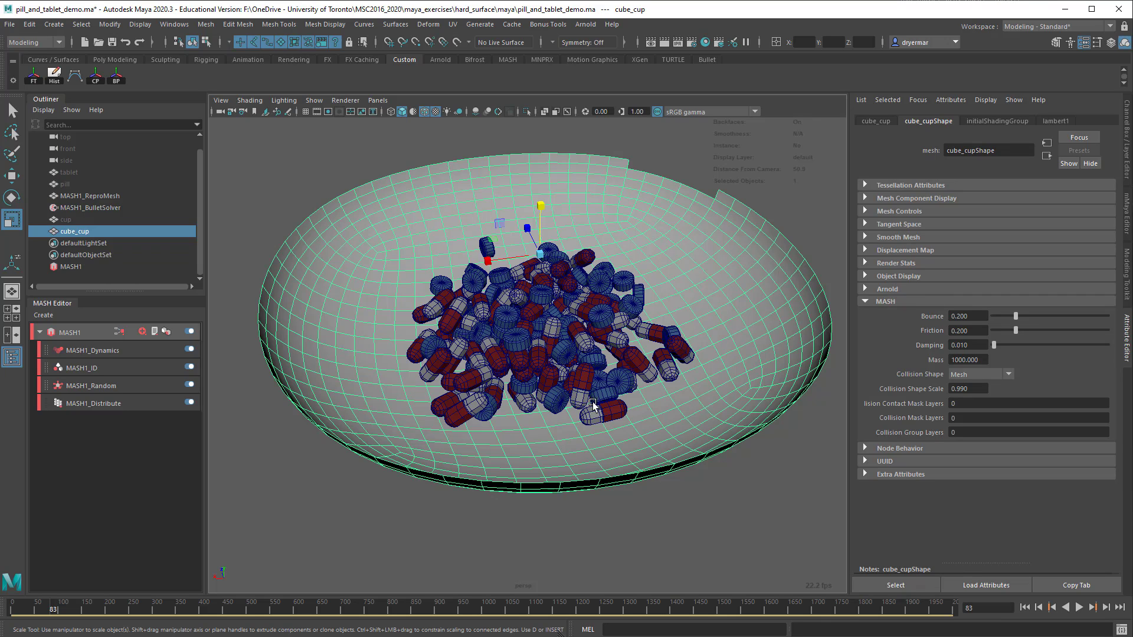
Replay the simulation from the first frame, stop at frame 104, and examine the settled pills around the bowl
{"action": "left_click", "coordinate": [1024, 608]}
{"action": "right_click_drag", "start_coordinate": [648, 458], "coordinate": [524, 377], "text": "alt"}
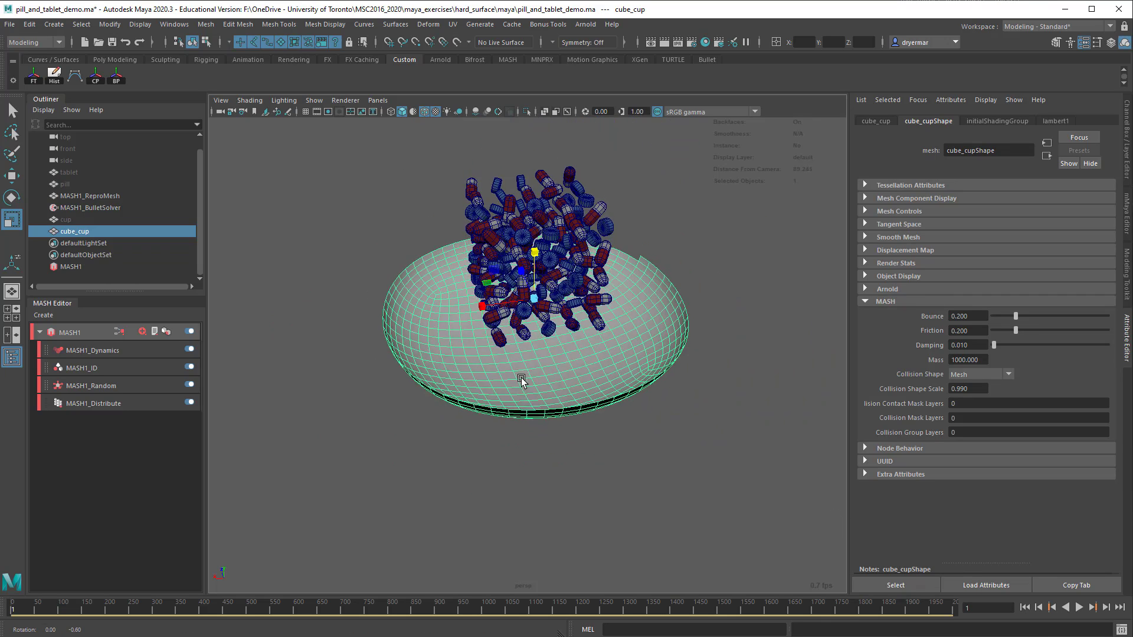
{"action": "left_click", "coordinate": [1080, 607]}
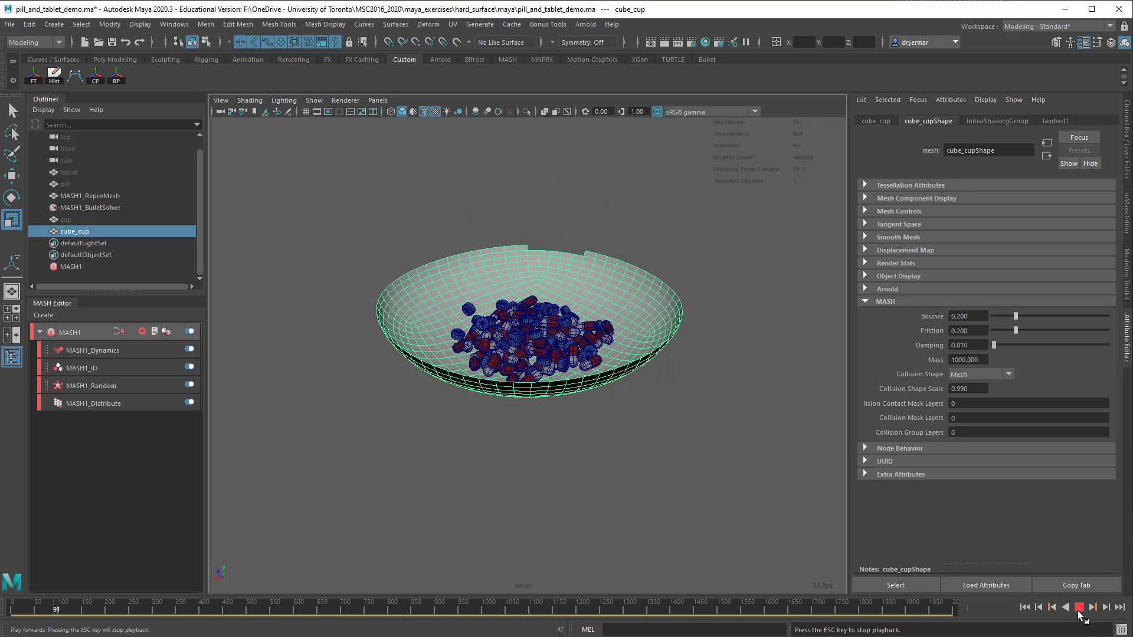
{"action": "left_click", "coordinate": [1079, 610]}
{"action": "left_click_drag", "start_coordinate": [629, 460], "coordinate": [455, 433], "text": "alt"}
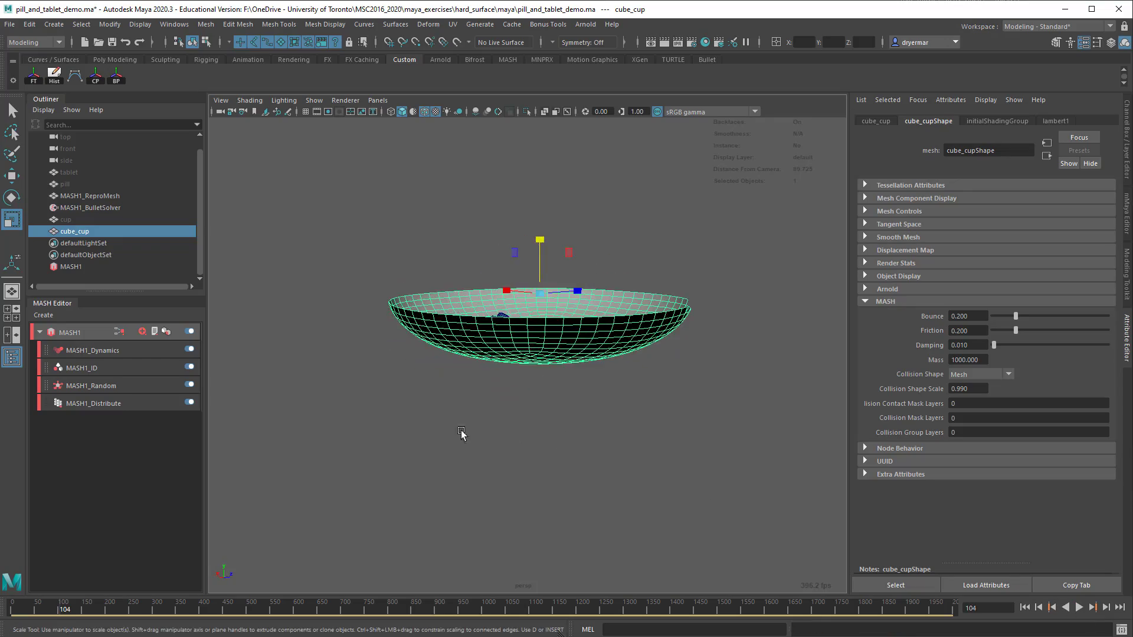
{"action": "right_click_drag", "start_coordinate": [455, 433], "coordinate": [559, 437], "text": "alt"}
{"action": "left_click_drag", "start_coordinate": [558, 436], "coordinate": [503, 465], "text": "alt"}
Duplicate MASH1_ReproMesh in its settled state and move the copy out beside the bowl
{"action": "left_click", "coordinate": [101, 197]}
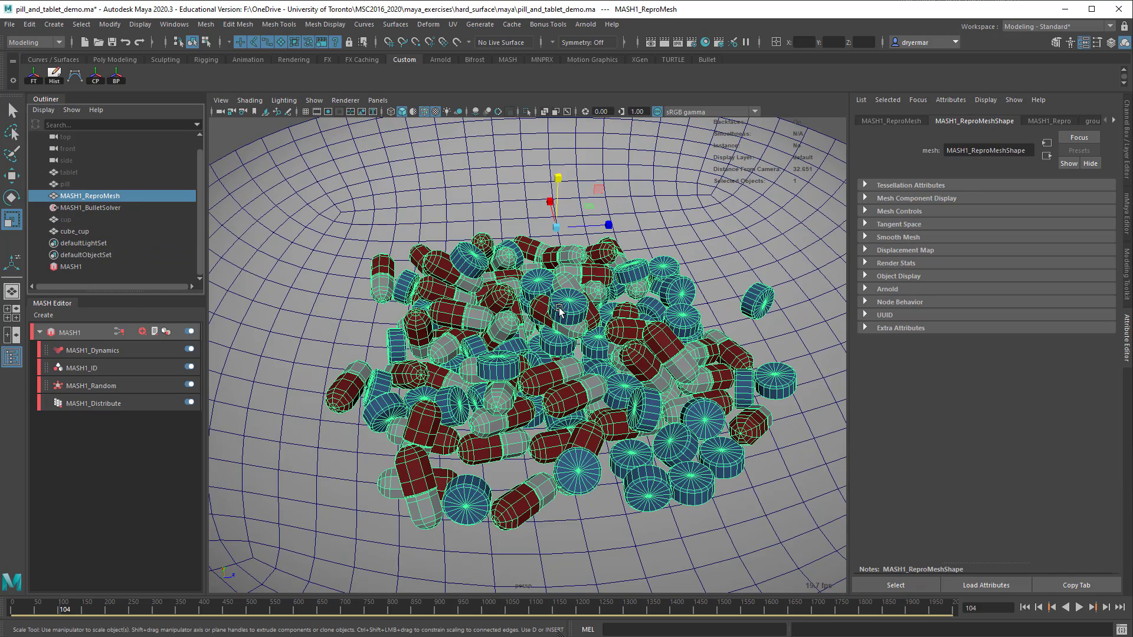
{"action": "right_click_drag", "start_coordinate": [435, 302], "coordinate": [255, 280], "text": "alt"}
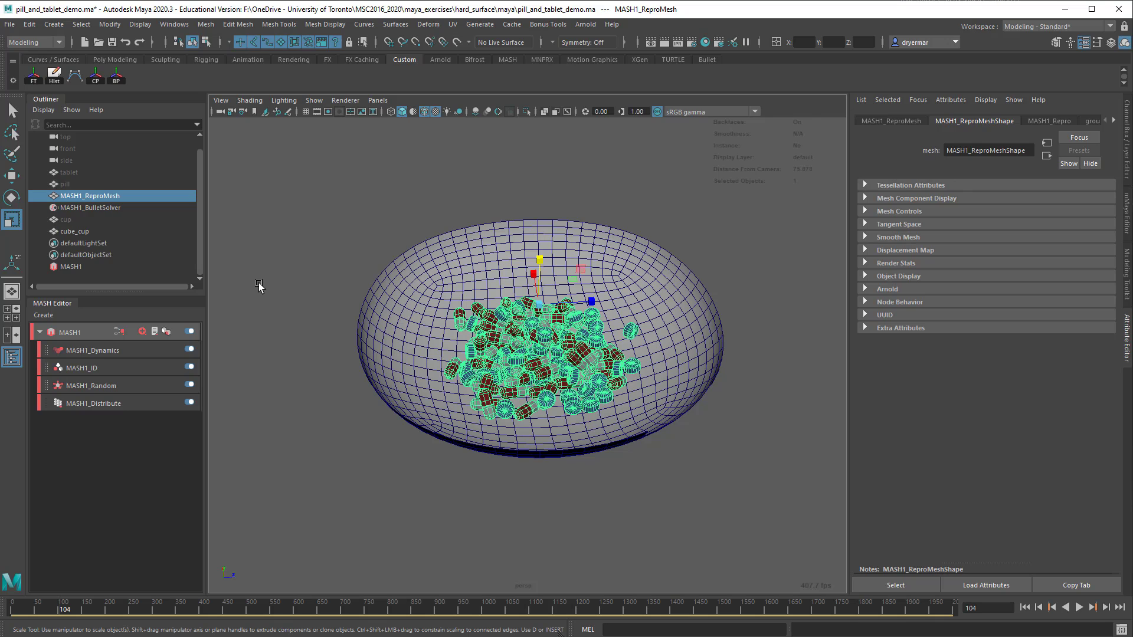
{"action": "key", "text": "ctrl+d"}
{"action": "key", "text": "w"}
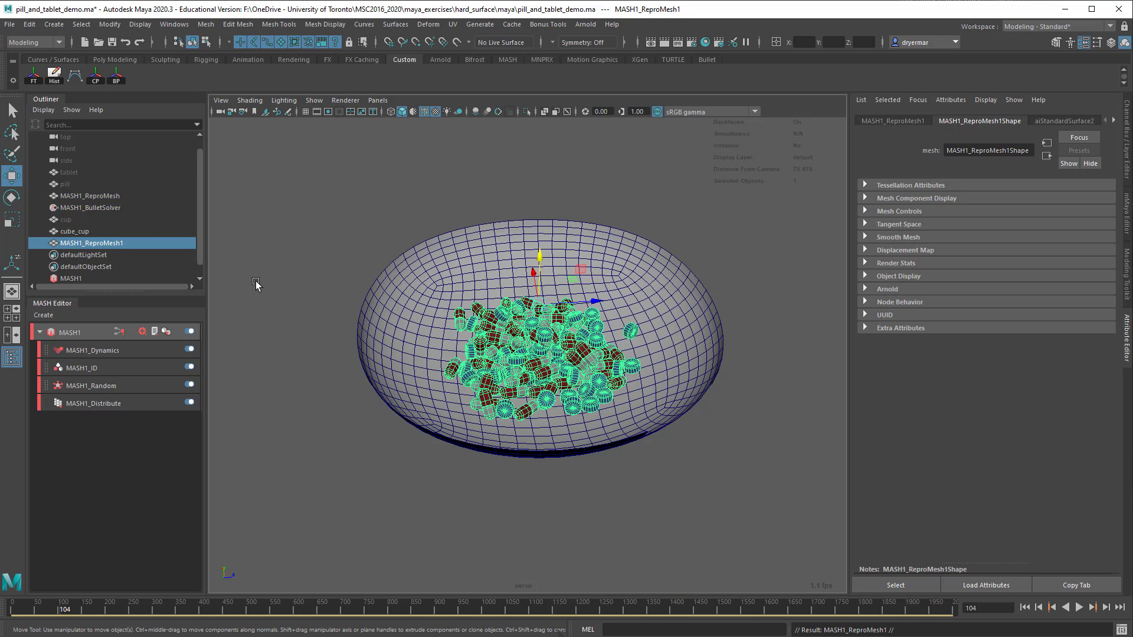
{"action": "left_click_drag", "start_coordinate": [594, 298], "coordinate": [897, 313]}
Replay the simulation from the first frame to compare the live MASH network with its static duplicate
{"action": "middle_click_drag", "start_coordinate": [720, 296], "coordinate": [493, 287], "text": "alt"}
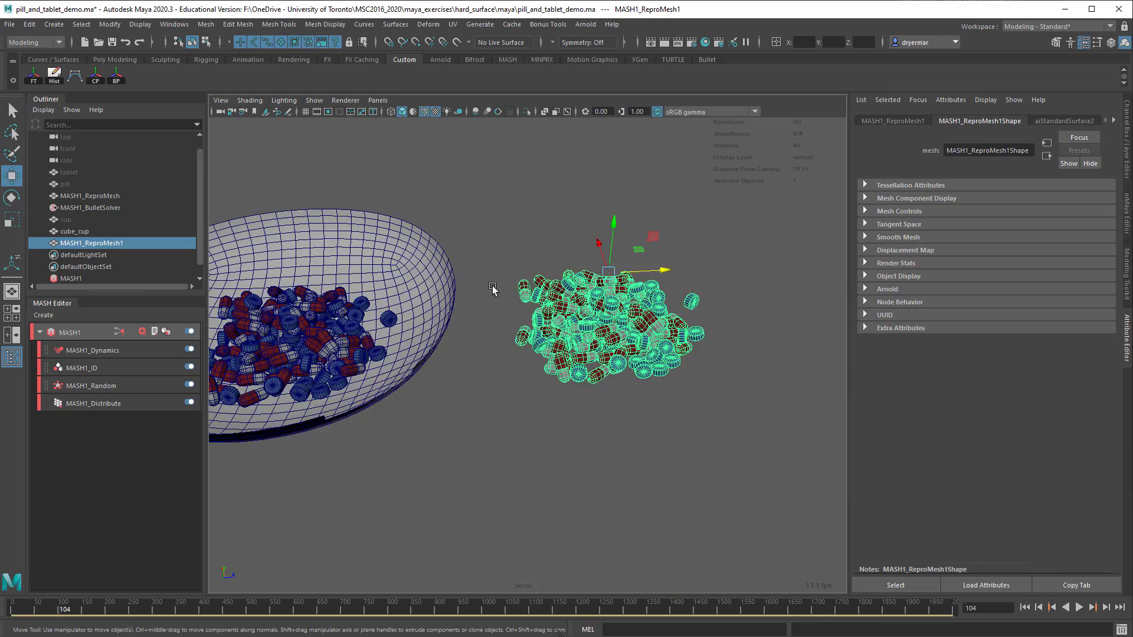
{"action": "left_click_drag", "start_coordinate": [493, 287], "coordinate": [539, 267], "text": "alt"}
{"action": "middle_click_drag", "start_coordinate": [538, 267], "coordinate": [634, 262], "text": "alt"}
{"action": "left_click", "coordinate": [1025, 608]}
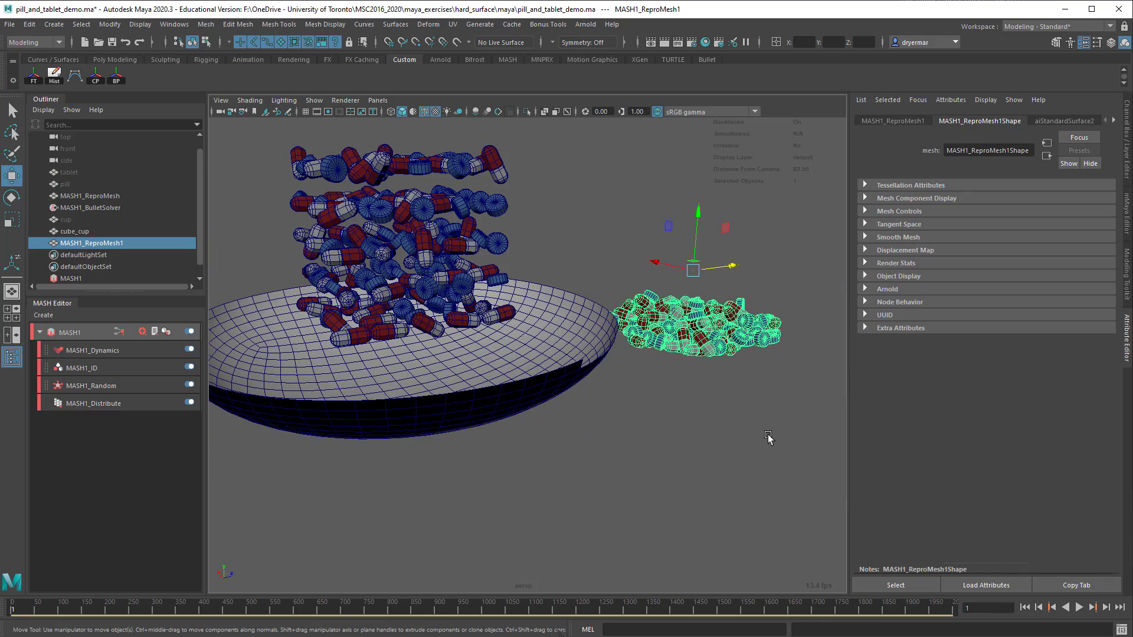
{"action": "left_click", "coordinate": [1079, 608]}
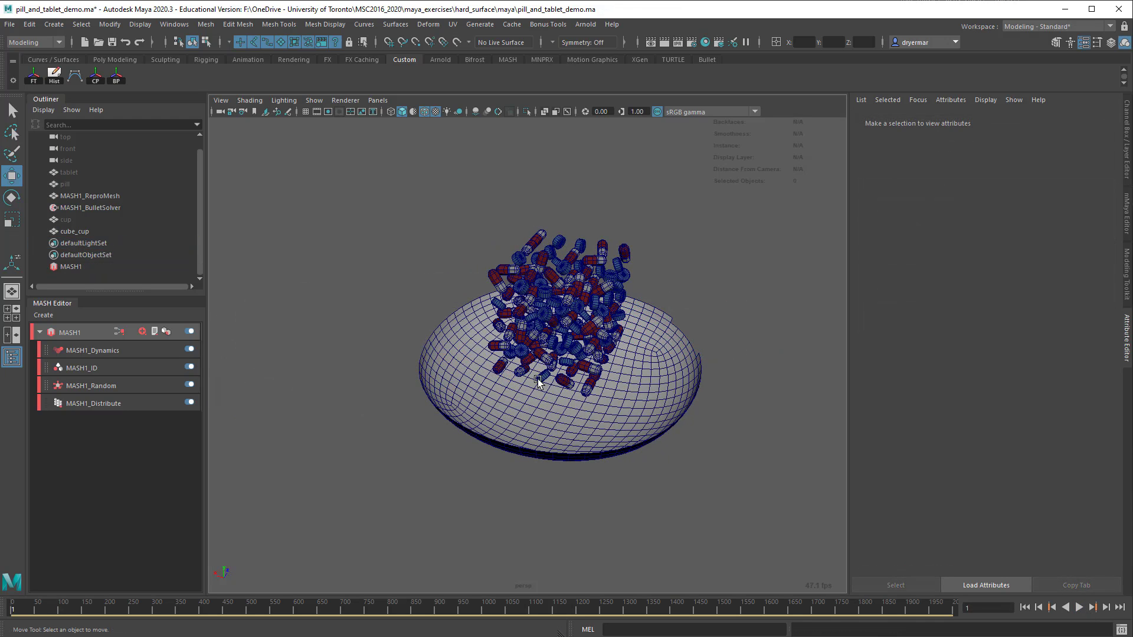
Delete the duplicated pill mesh and create a polygon sphere at the centre of the scene
{"action": "right_click_drag", "start_coordinate": [345, 256], "coordinate": [407, 253], "text": "alt"}
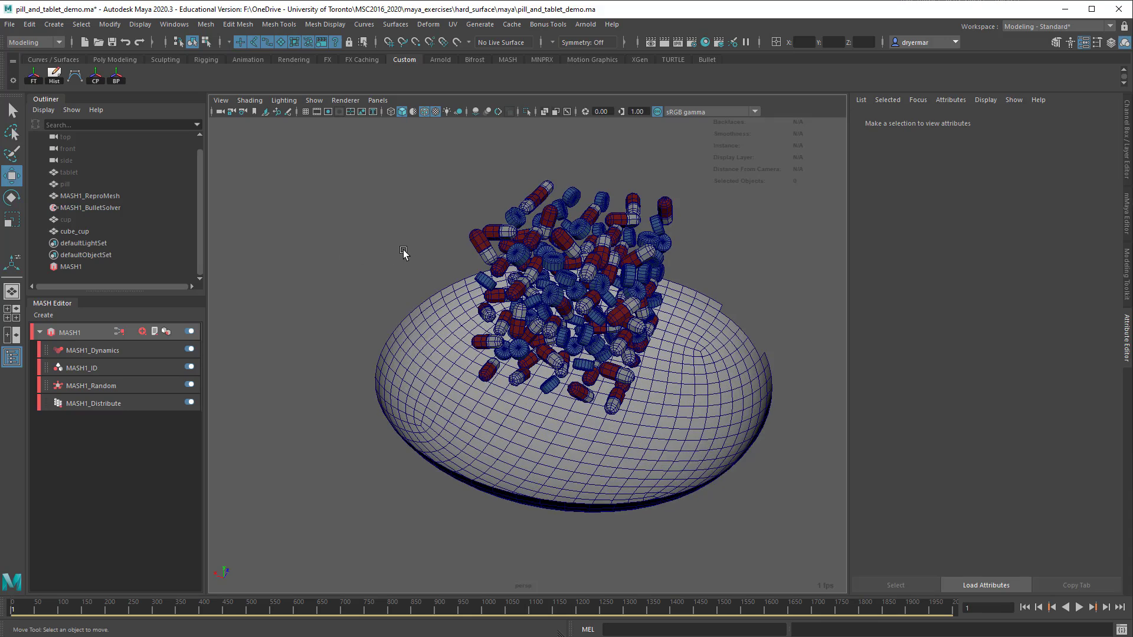
{"action": "middle_click_drag", "start_coordinate": [398, 233], "coordinate": [387, 255], "text": "alt"}
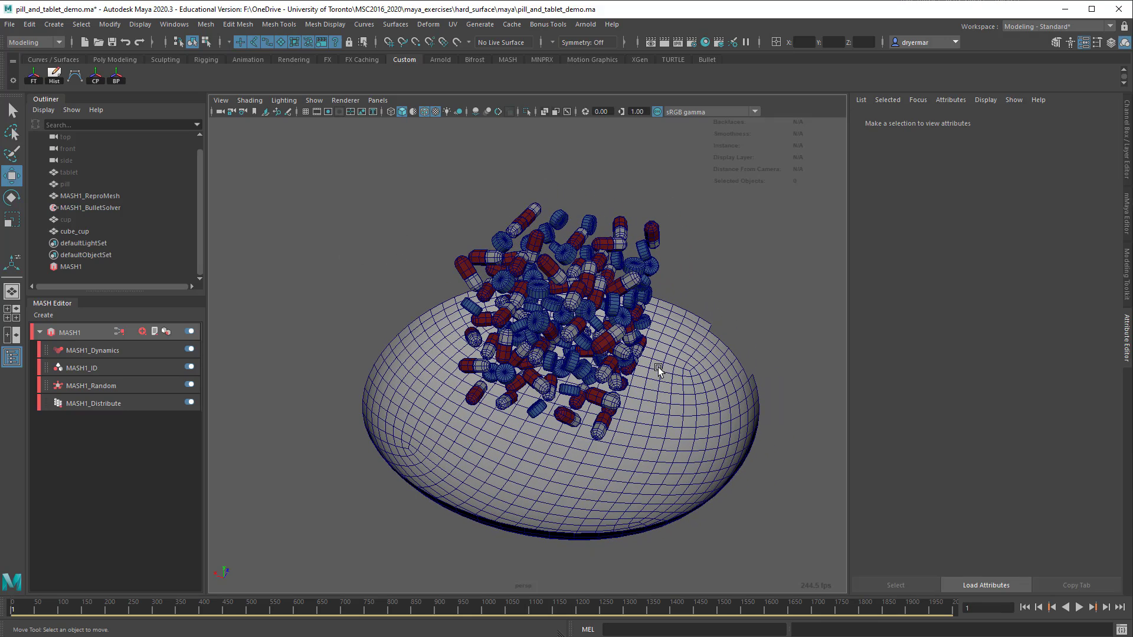
{"action": "left_click", "coordinate": [116, 61]}
{"action": "left_click", "coordinate": [31, 76]}
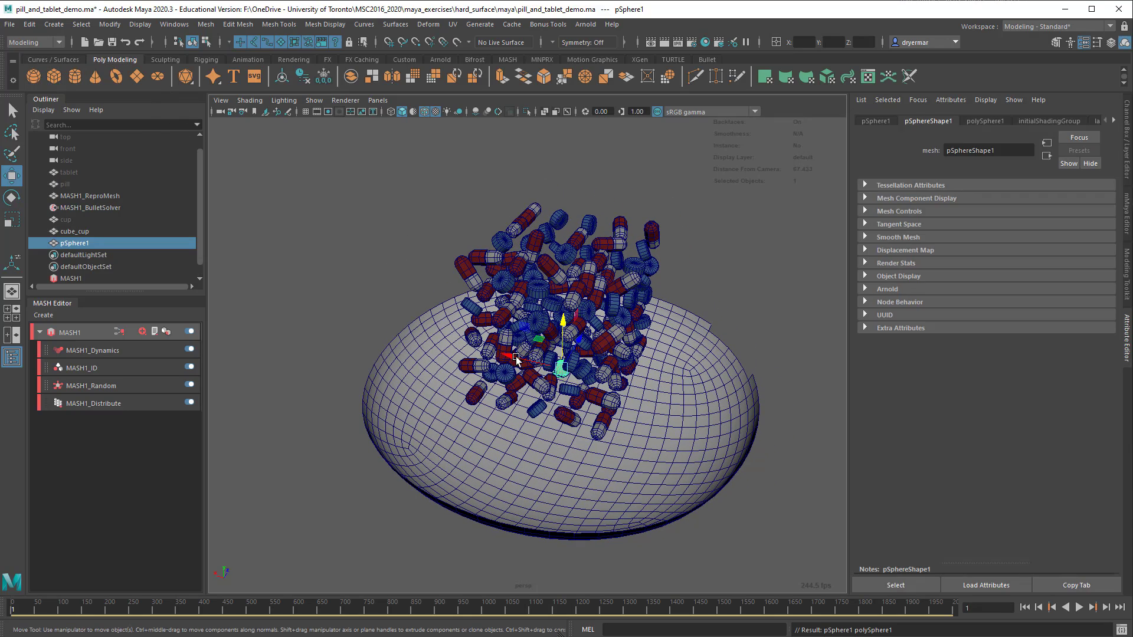
{"action": "left_click_drag", "start_coordinate": [534, 364], "coordinate": [531, 312], "text": "alt"}
{"action": "scroll", "coordinate": [713, 376], "scroll_direction": "up", "scroll_amount": 5}
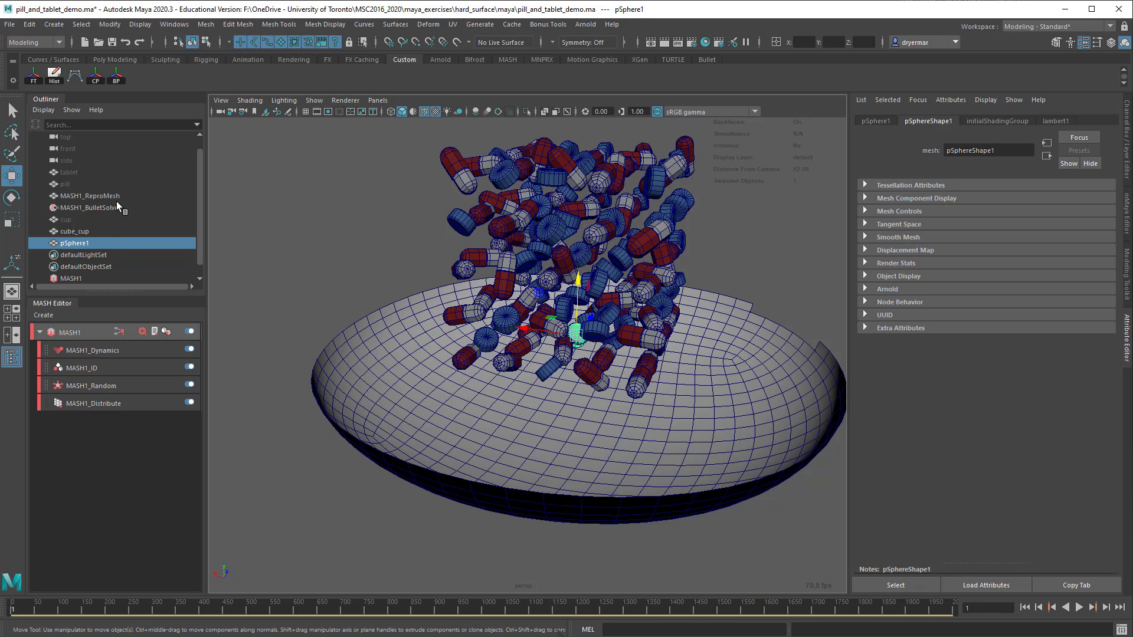
Add pSphere1 as a third object in the MASH1_Repro object list and hide the original sphere in the scene
{"action": "left_click", "coordinate": [80, 196]}
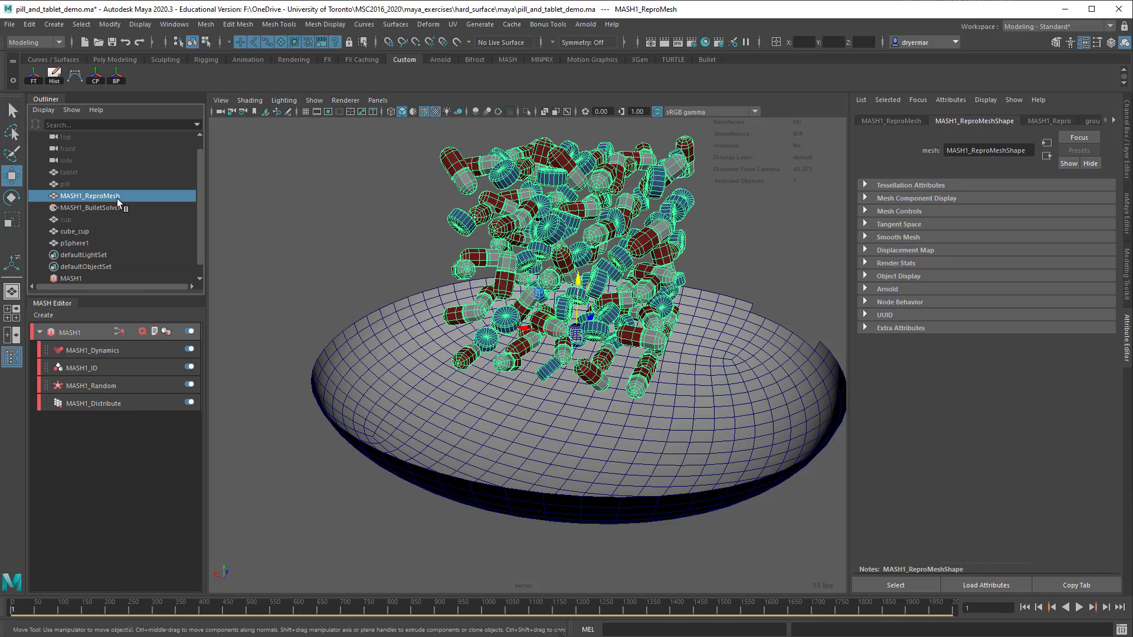
{"action": "left_click", "coordinate": [1049, 123]}
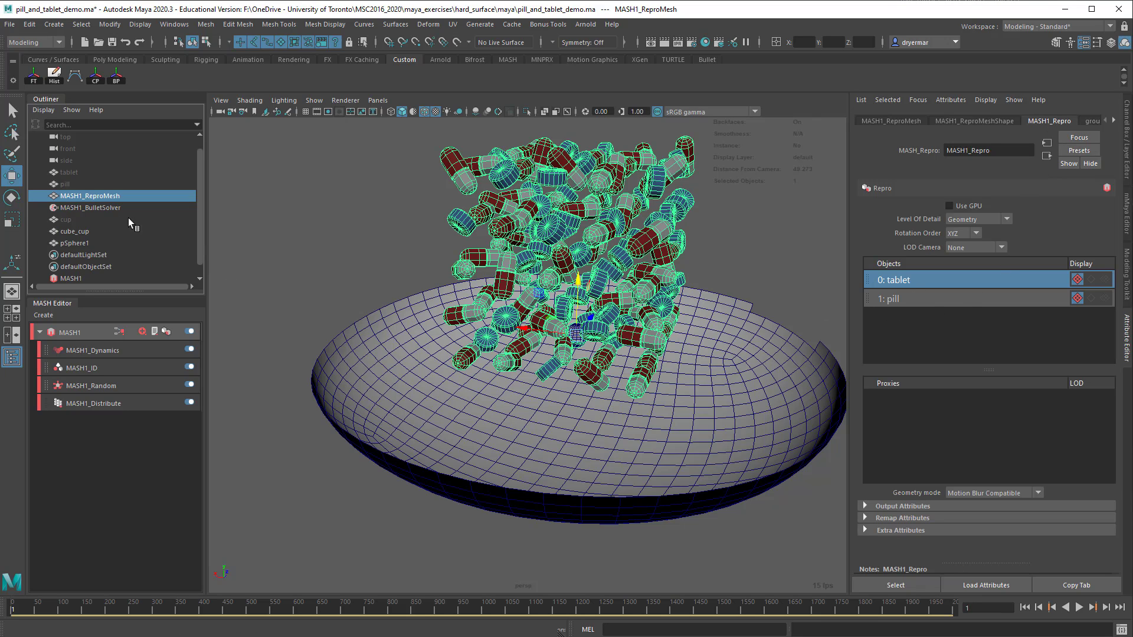
{"action": "middle_click_drag", "start_coordinate": [75, 244], "coordinate": [918, 329]}
{"action": "left_click_drag", "start_coordinate": [495, 335], "coordinate": [531, 401], "text": "alt"}
{"action": "right_click_drag", "start_coordinate": [531, 378], "coordinate": [610, 357], "text": "alt"}
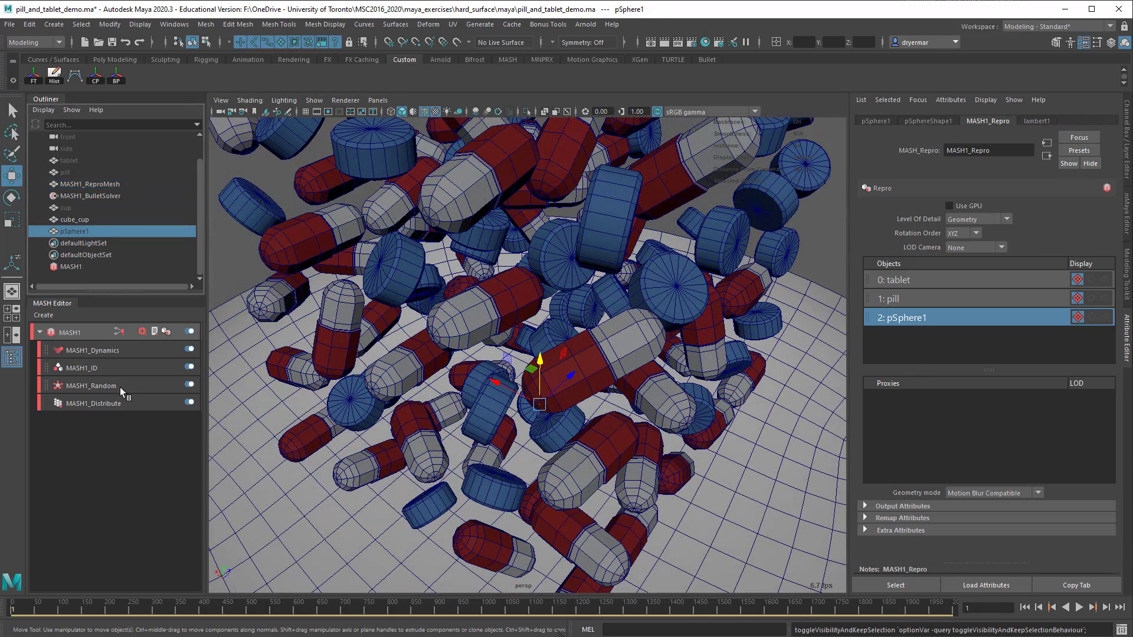
Set the ID Count of the MASH1_ID node to 3 so the spheres are included in the random mix
{"action": "left_click", "coordinate": [95, 370]}
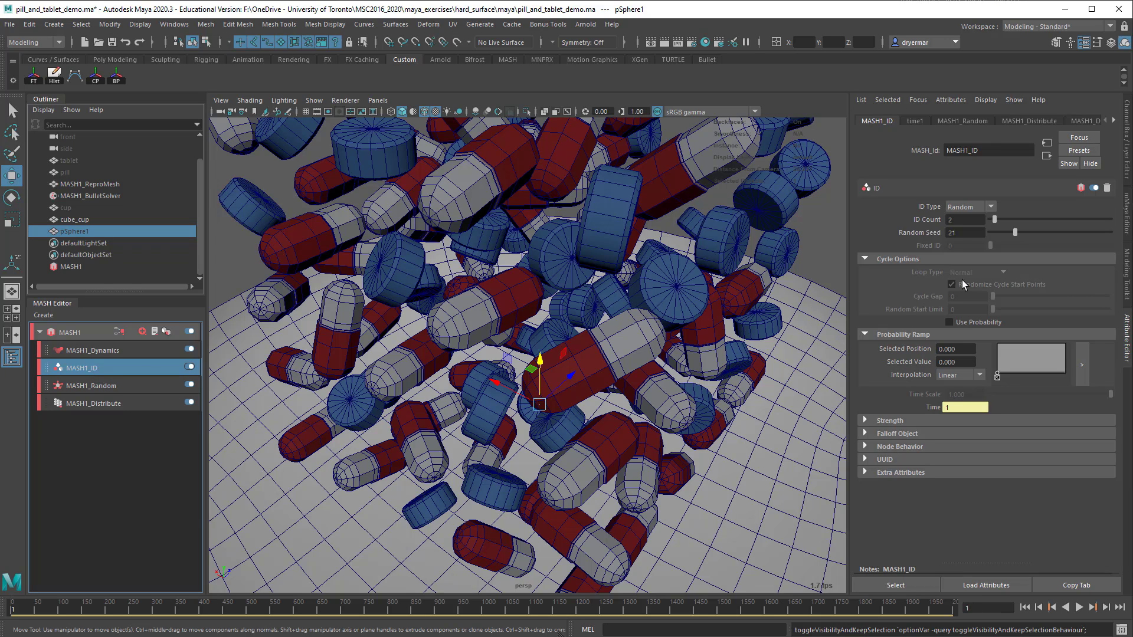
{"action": "left_click", "coordinate": [932, 221]}
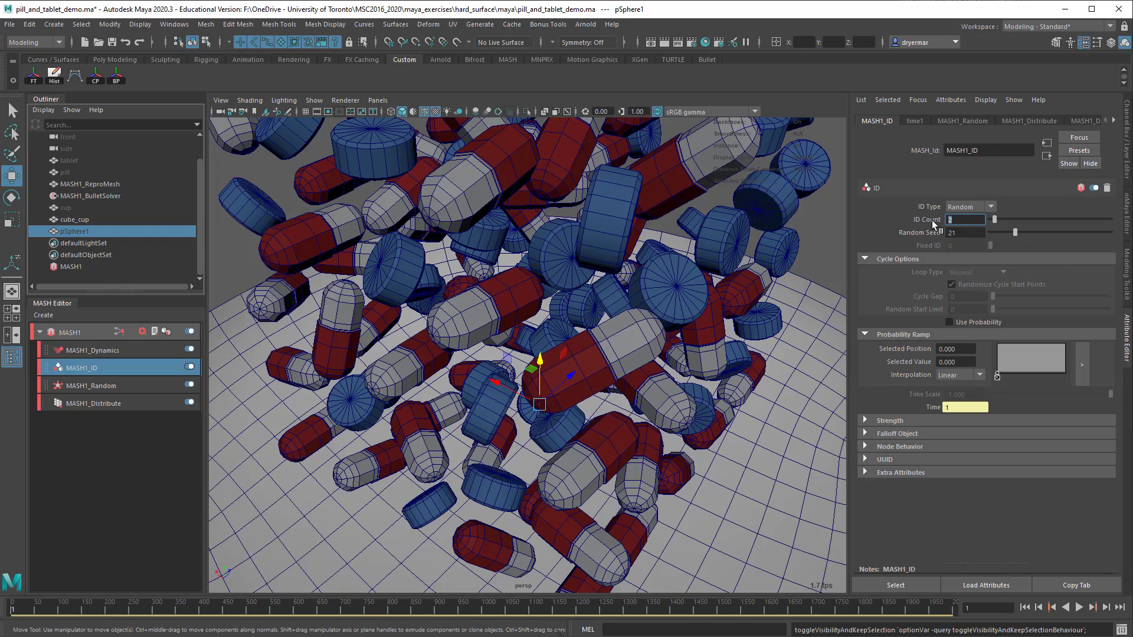
{"action": "key", "text": "Return"}
{"action": "right_click_drag", "start_coordinate": [726, 242], "coordinate": [549, 233], "text": "alt"}
{"action": "left_click_drag", "start_coordinate": [549, 233], "coordinate": [712, 328], "text": "alt"}
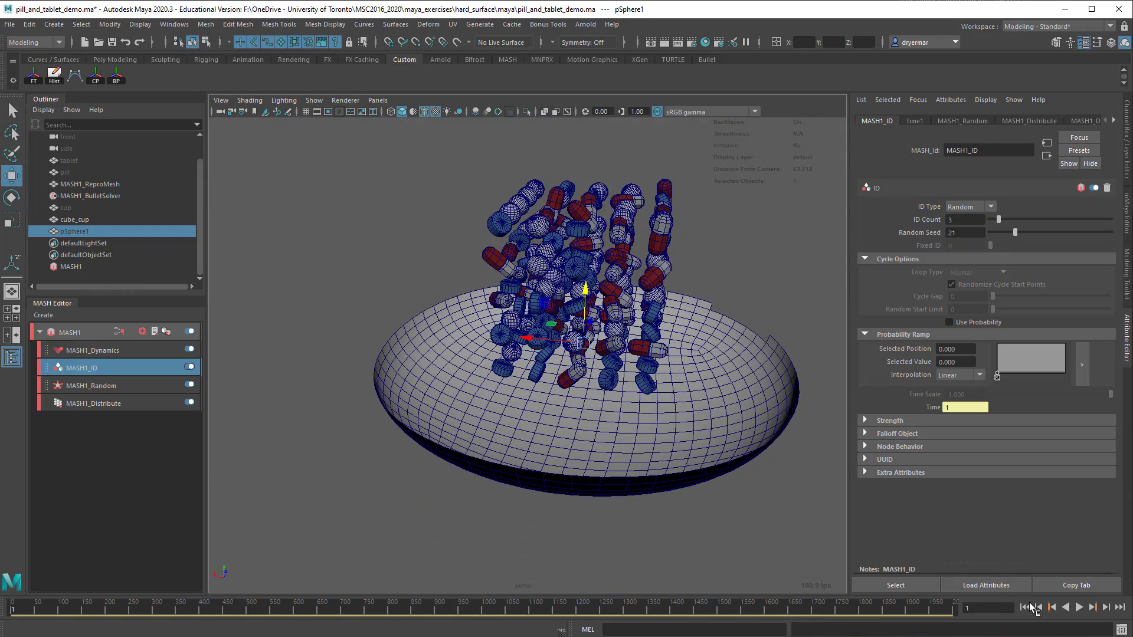
Play the simulation from the first frame, stop at frame 210, and examine the mixed pile in the bowl up close
{"action": "left_click", "coordinate": [1078, 608]}
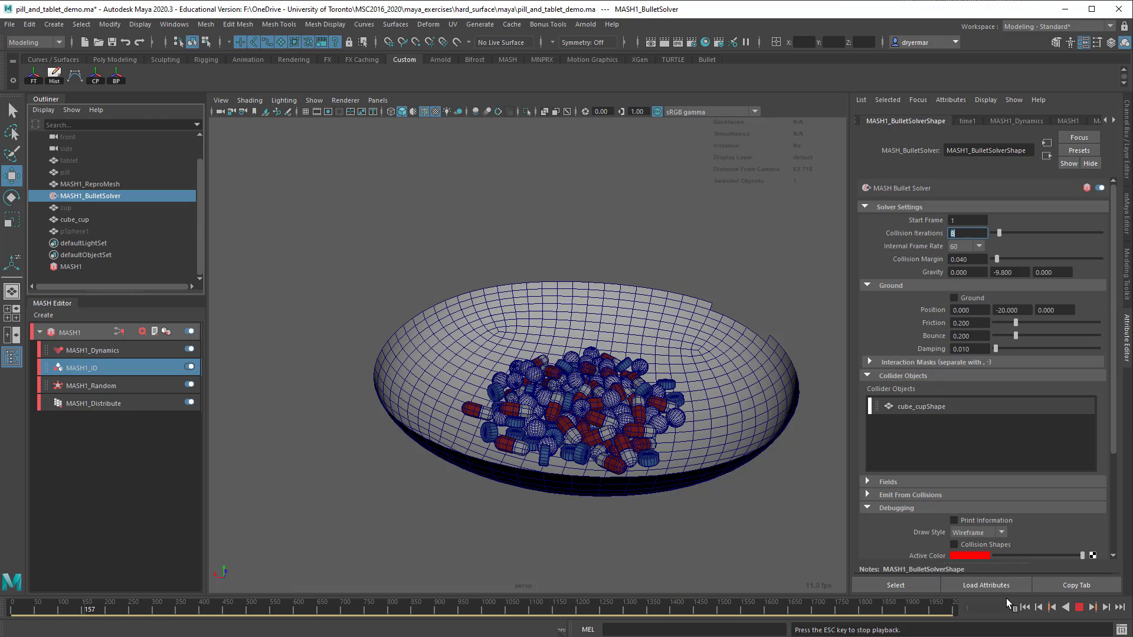
{"action": "left_click", "coordinate": [1078, 607]}
{"action": "left_click_drag", "start_coordinate": [746, 526], "coordinate": [492, 466], "text": "alt"}
{"action": "right_click_drag", "start_coordinate": [493, 466], "coordinate": [554, 499], "text": "alt"}
{"action": "middle_click_drag", "start_coordinate": [554, 499], "coordinate": [660, 432], "text": "alt"}
{"action": "left_click_drag", "start_coordinate": [660, 432], "coordinate": [654, 452], "text": "alt"}
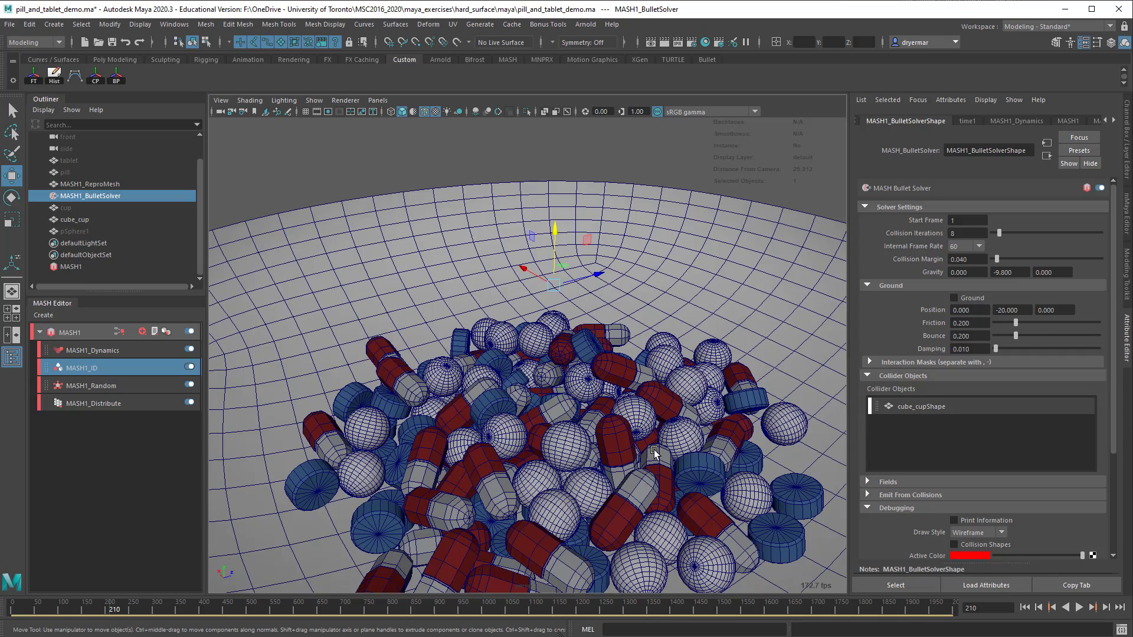